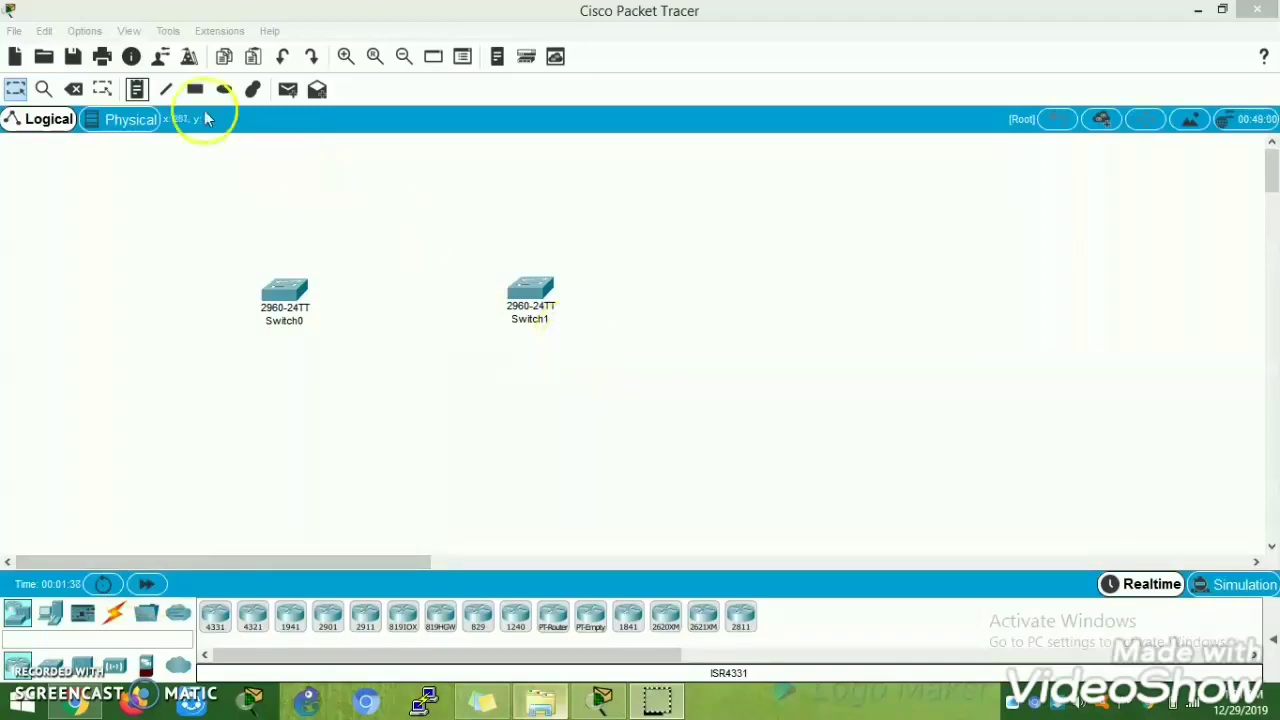
Step: Add a workspace note reading "Task is configure Port Priority to change the role of Block Port in to root Port."
{"action": "left_click", "coordinate": [146, 91]}
{"action": "left_click", "coordinate": [908, 220]}
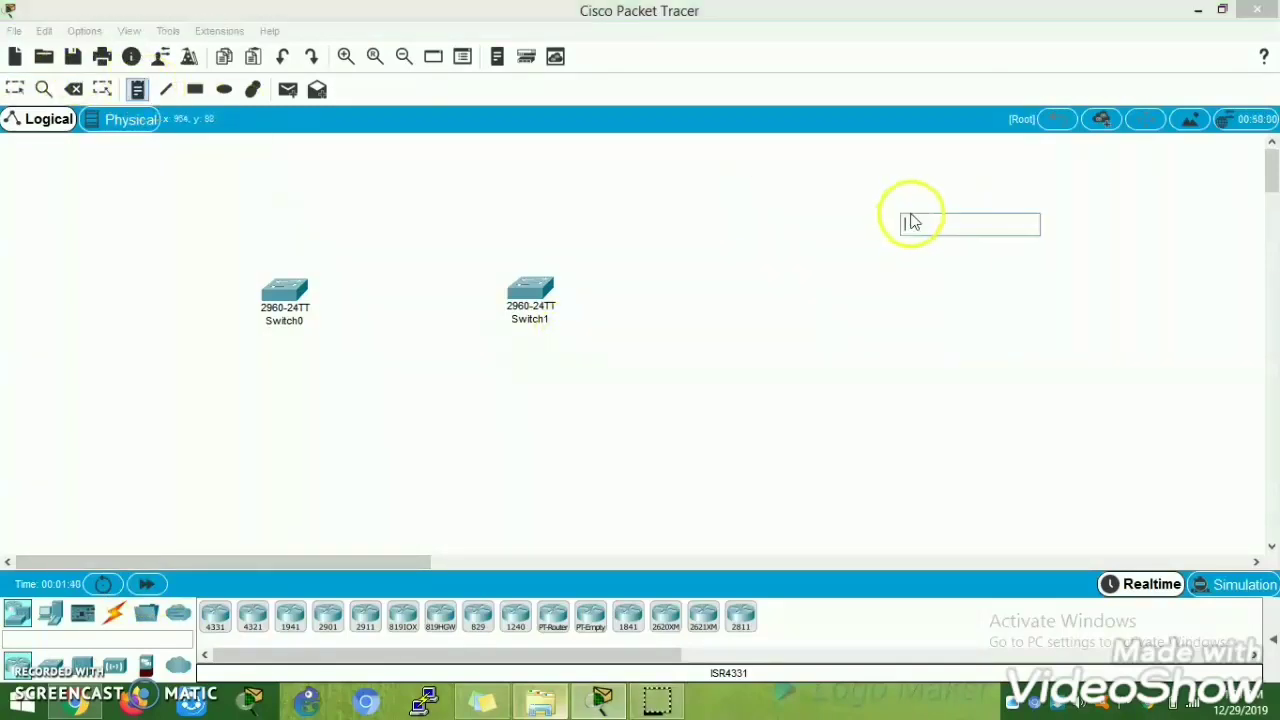
{"action": "type", "text": "Task"}
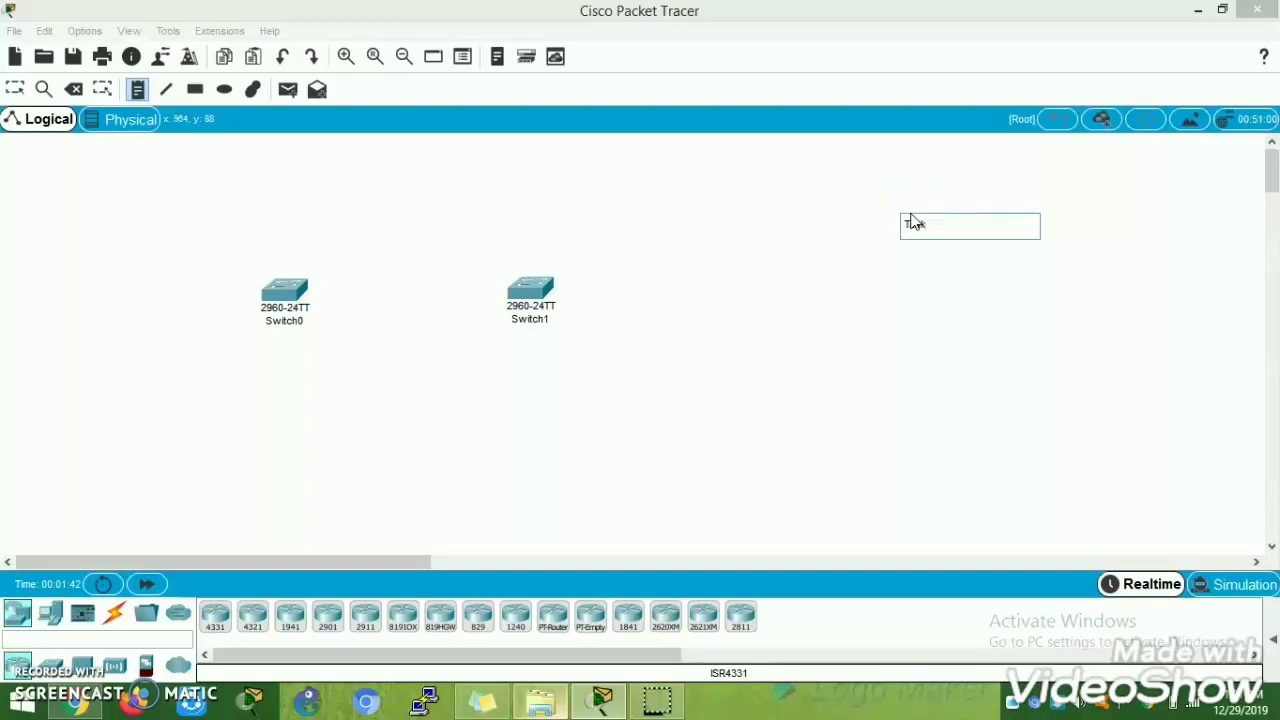
{"action": "type", "text": " is configure P"}
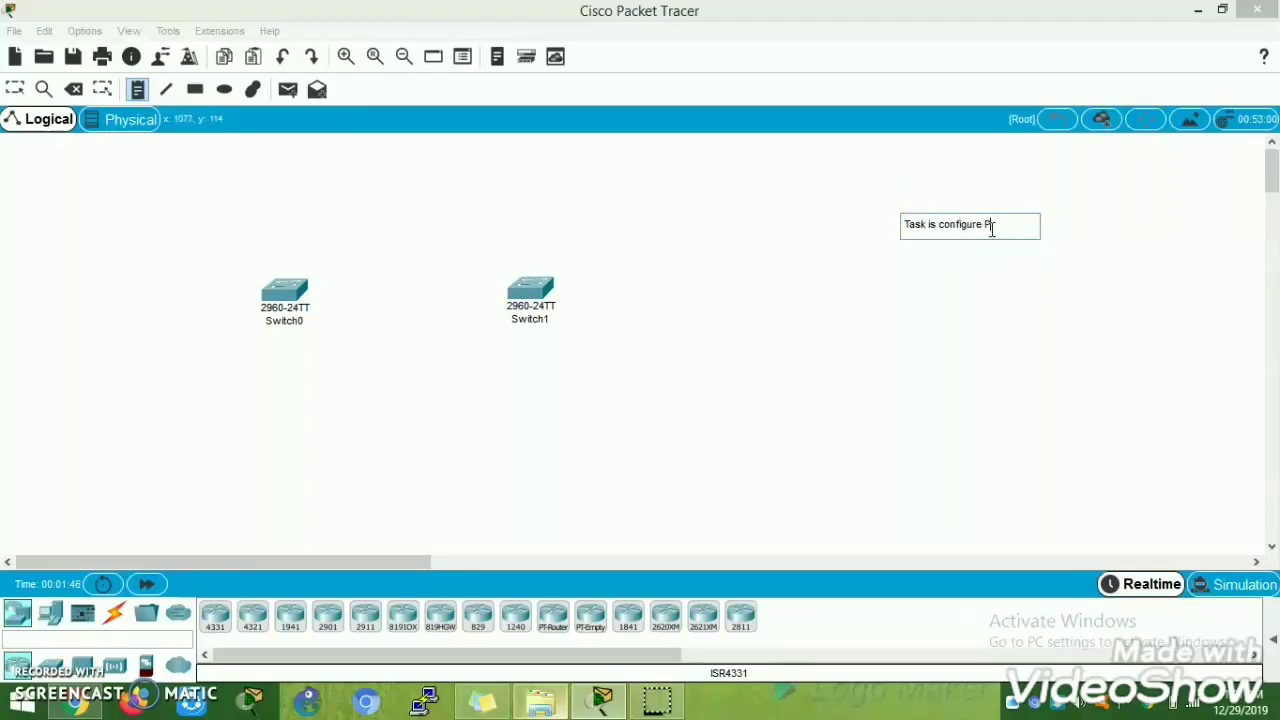
{"action": "type", "text": "ort Prioritiz"}
{"action": "type", "text": " to ch"}
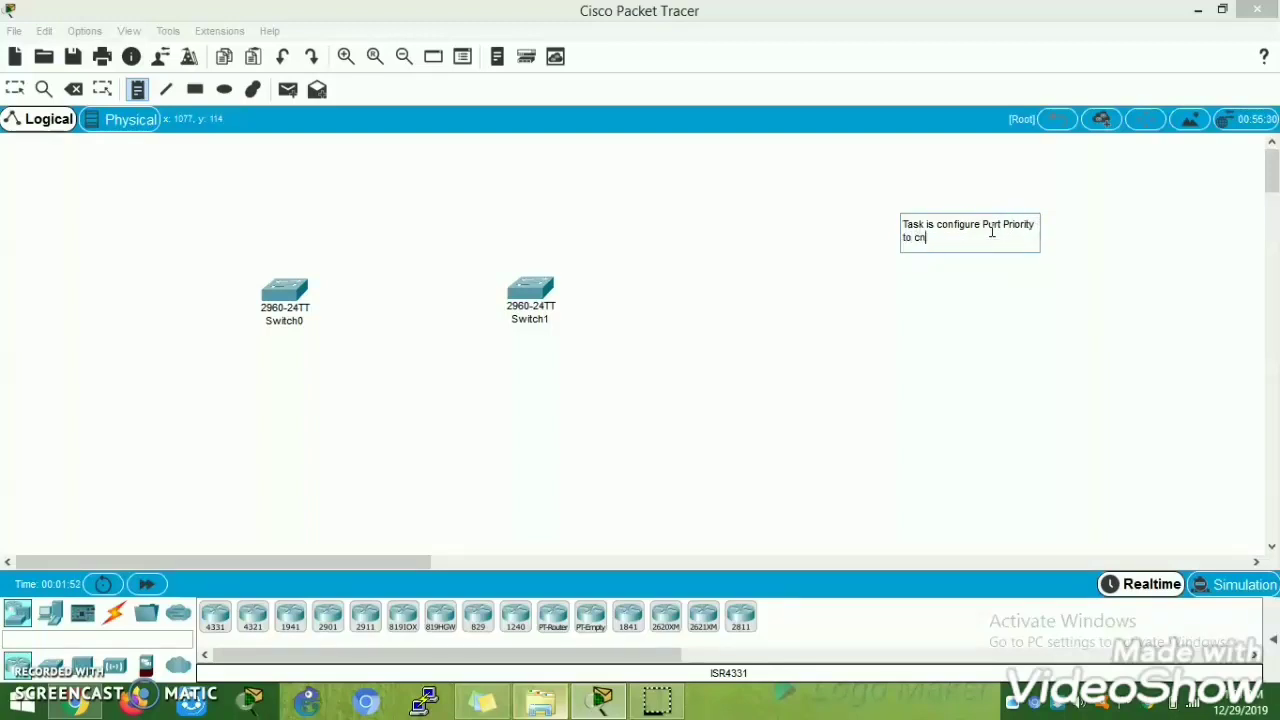
{"action": "type", "text": "ange the role of Block Port in to root Port."}
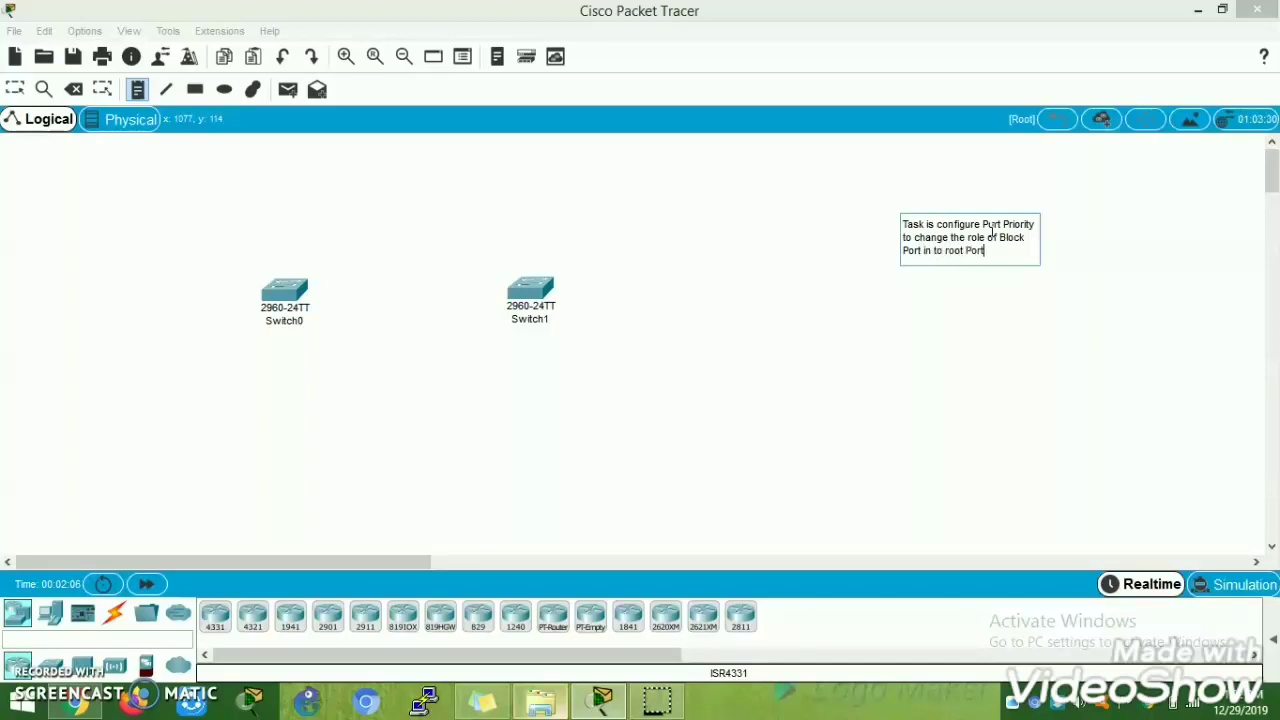
{"action": "left_click", "coordinate": [765, 202]}
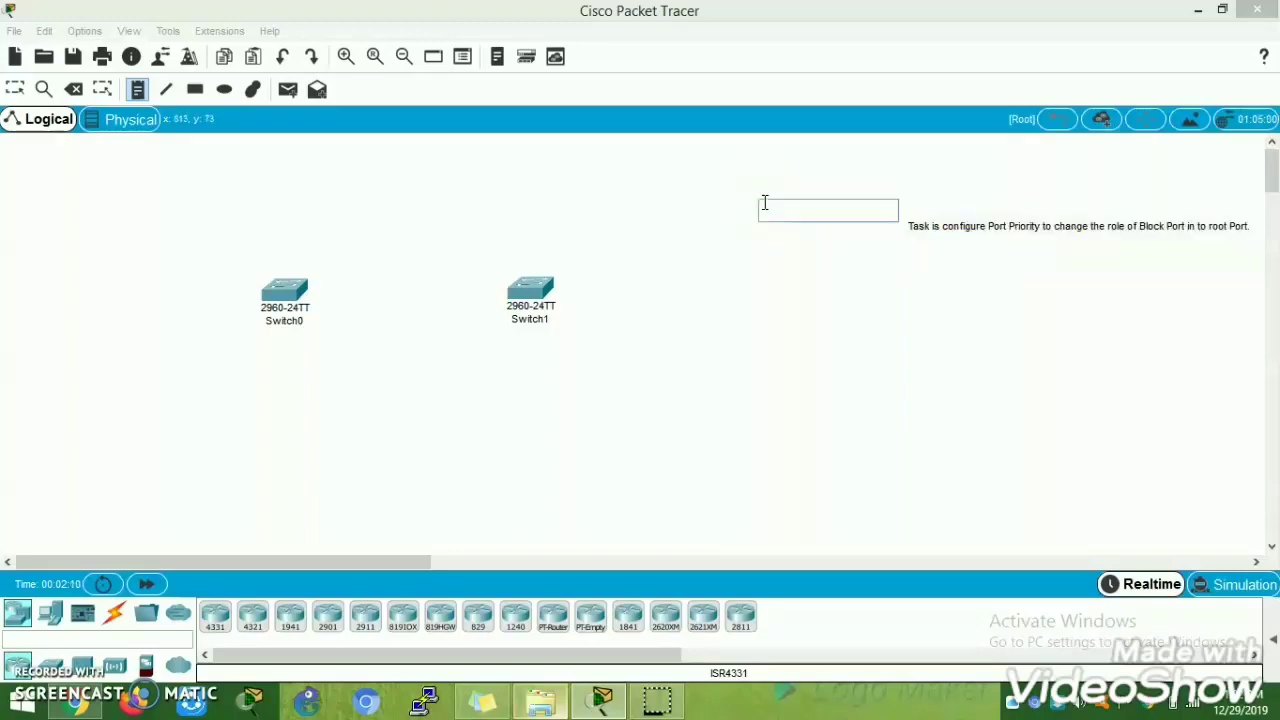
Step: Discard the empty note boxes and move the task note up, closer to the two switches
{"action": "left_click", "coordinate": [1008, 266]}
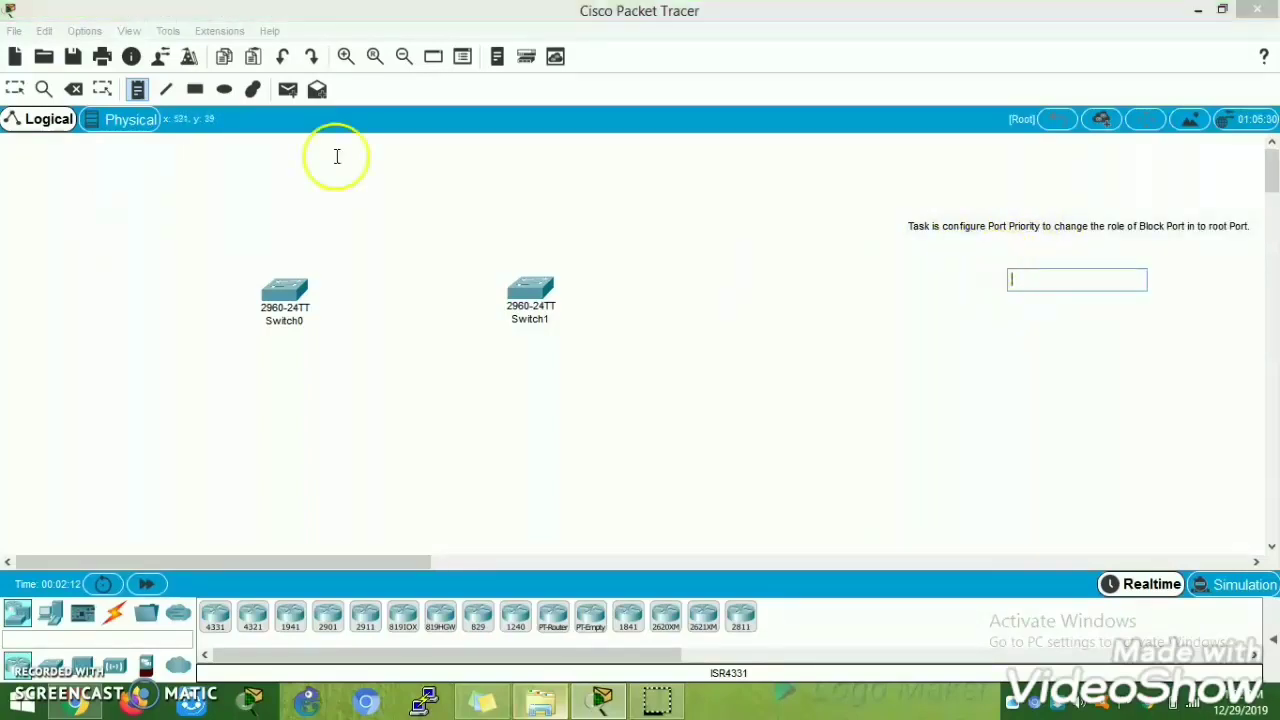
{"action": "left_click", "coordinate": [953, 226]}
{"action": "left_click", "coordinate": [787, 177]}
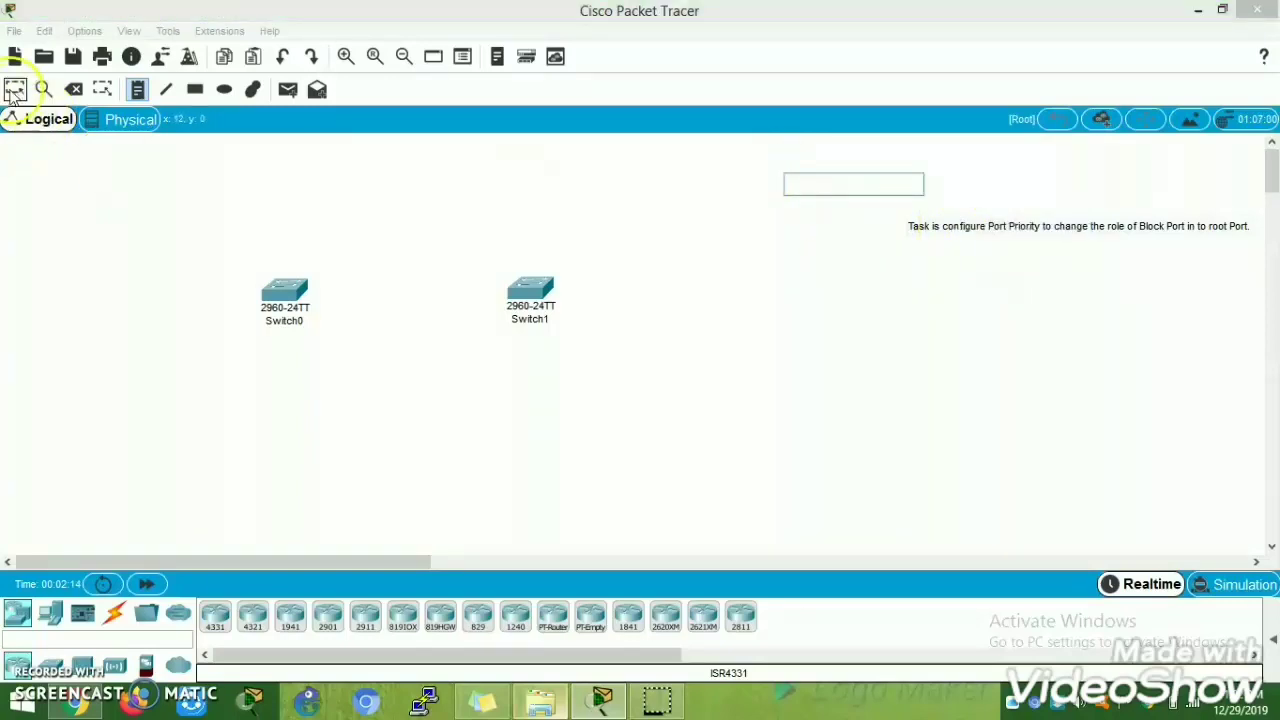
{"action": "left_click", "coordinate": [14, 89]}
{"action": "left_click_drag", "start_coordinate": [1175, 234], "coordinate": [887, 179]}
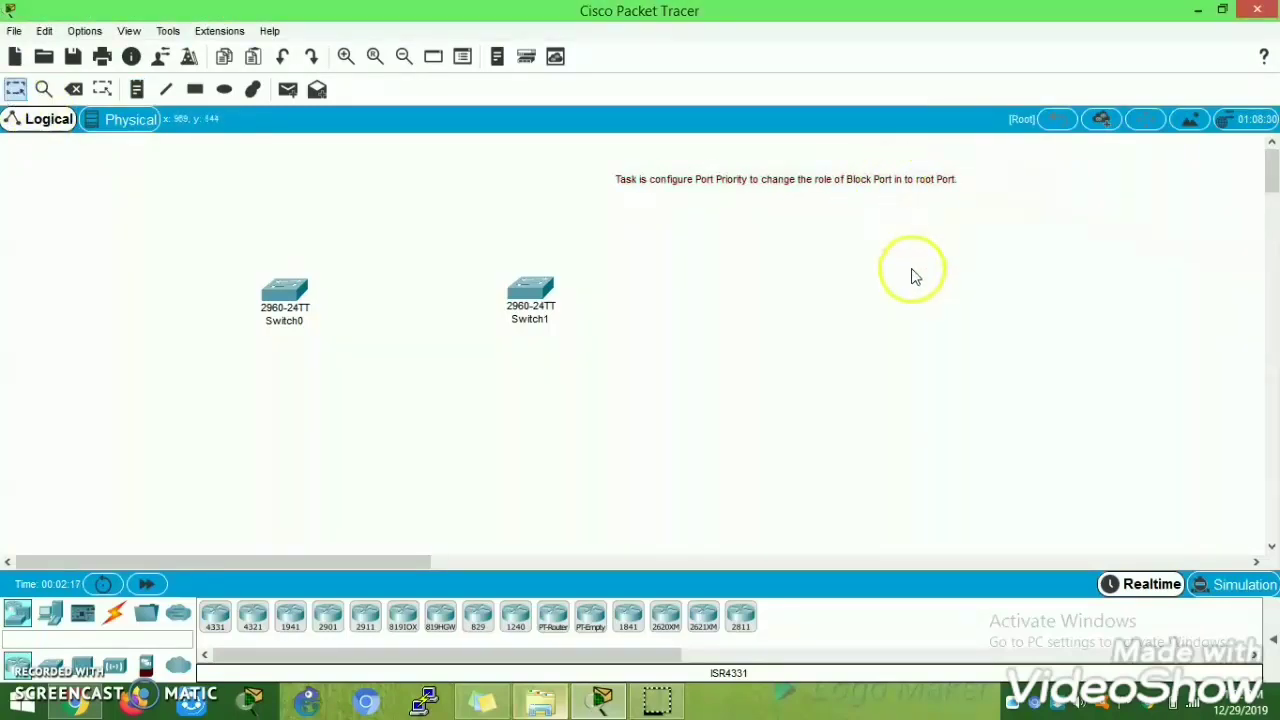
Step: Connect Switch0 and Switch1 with two parallel links using the automatically chosen connection type
{"action": "left_click", "coordinate": [113, 612]}
{"action": "left_click", "coordinate": [215, 614]}
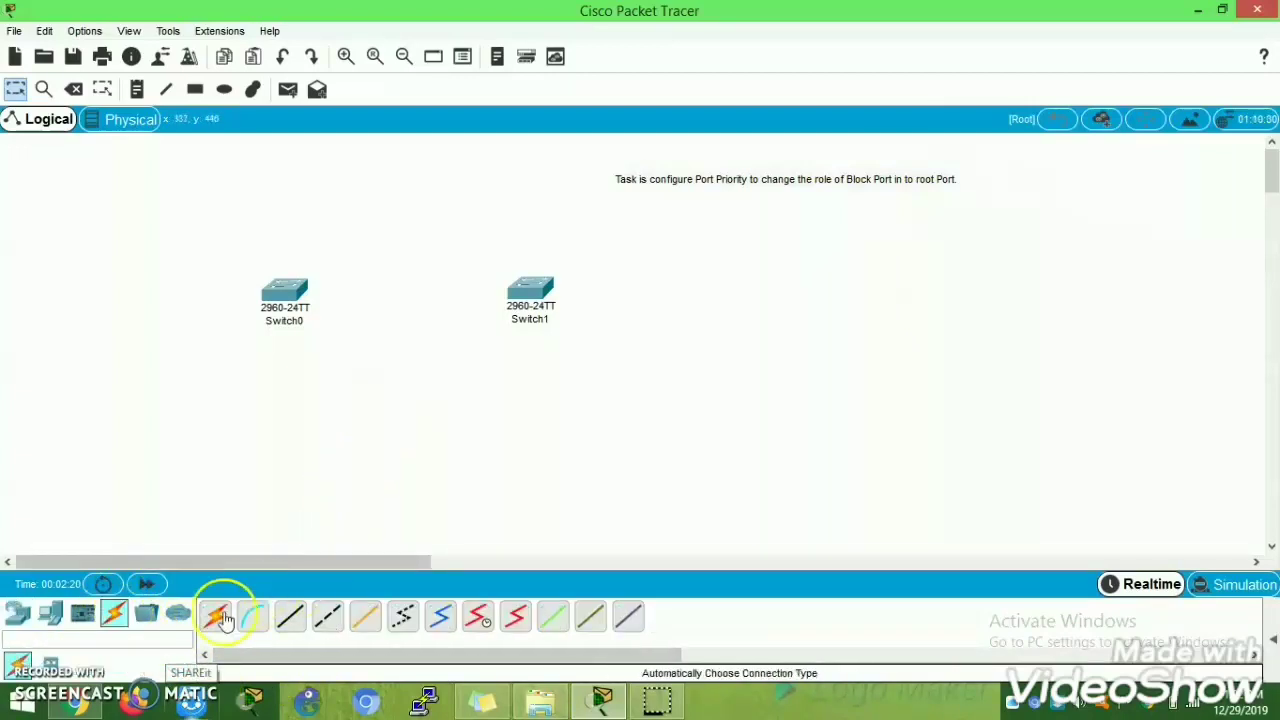
{"action": "left_click", "coordinate": [295, 290]}
{"action": "left_click", "coordinate": [521, 288]}
{"action": "left_click", "coordinate": [215, 614]}
{"action": "left_click", "coordinate": [294, 288]}
{"action": "left_click", "coordinate": [517, 288]}
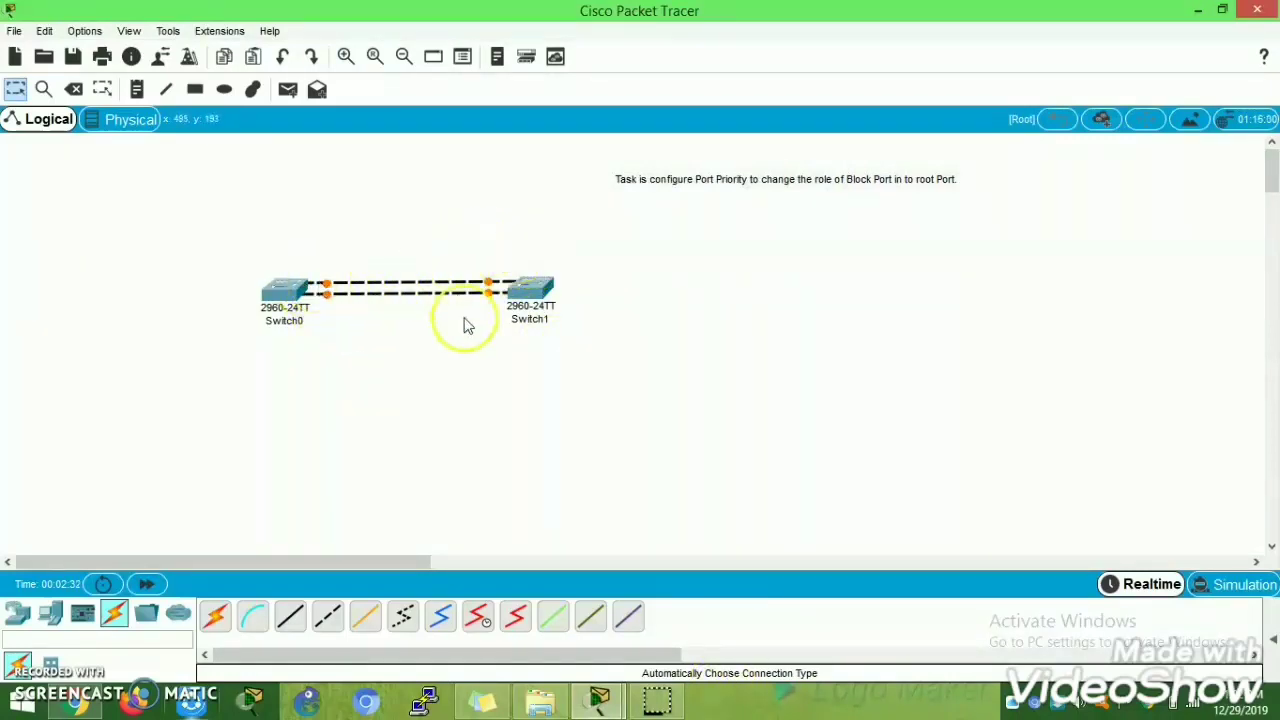
Step: In Switch0's command line, enter global configuration mode and set the hostname to SW1
{"action": "left_click", "coordinate": [283, 293]}
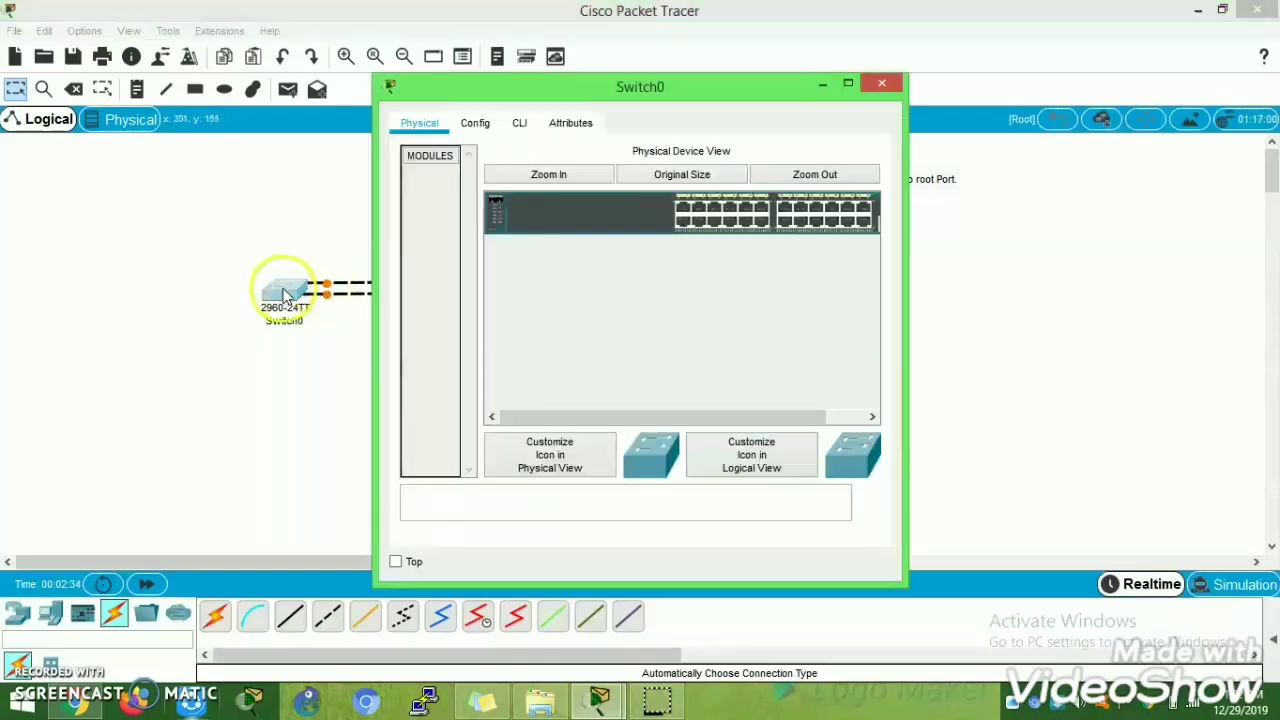
{"action": "left_click", "coordinate": [520, 123]}
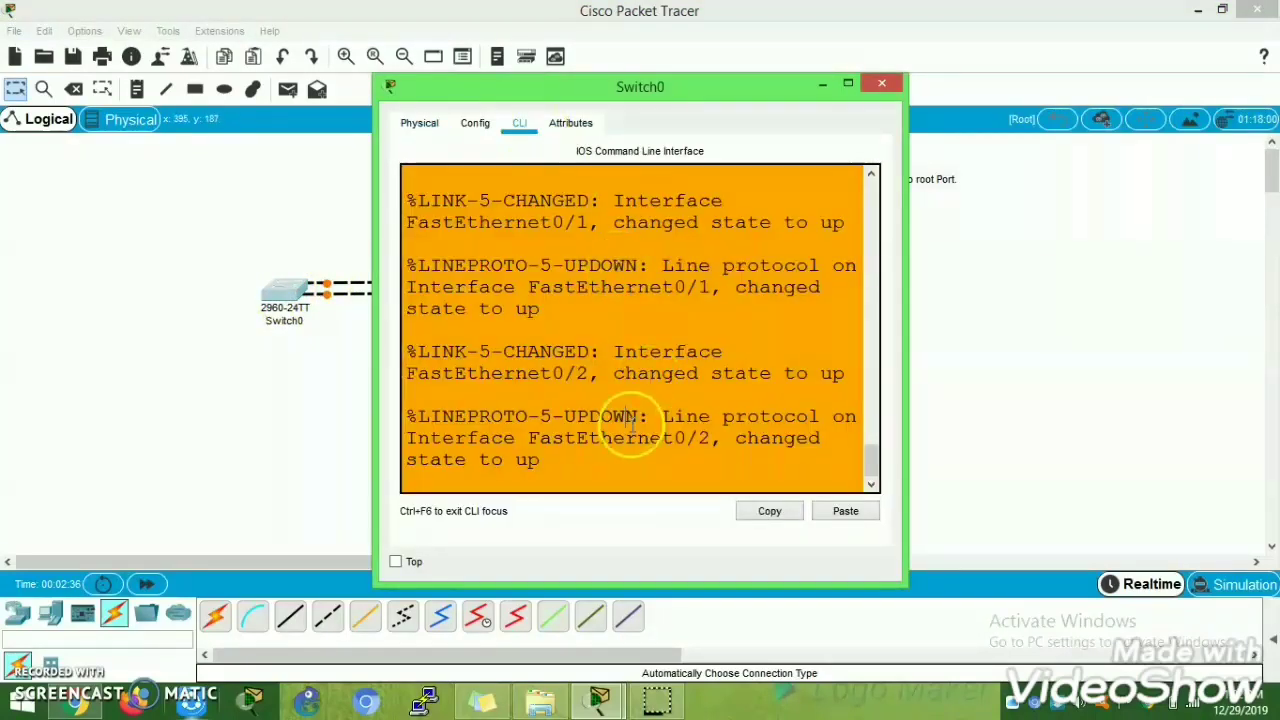
{"action": "key", "text": "Return"}
{"action": "key", "text": "Return"}
{"action": "key", "text": "Return"}
{"action": "type", "text": "en"}
{"action": "key", "text": "Return"}
{"action": "type", "text": "conf t"}
{"action": "key", "text": "Return"}
{"action": "type", "text": "hos"}
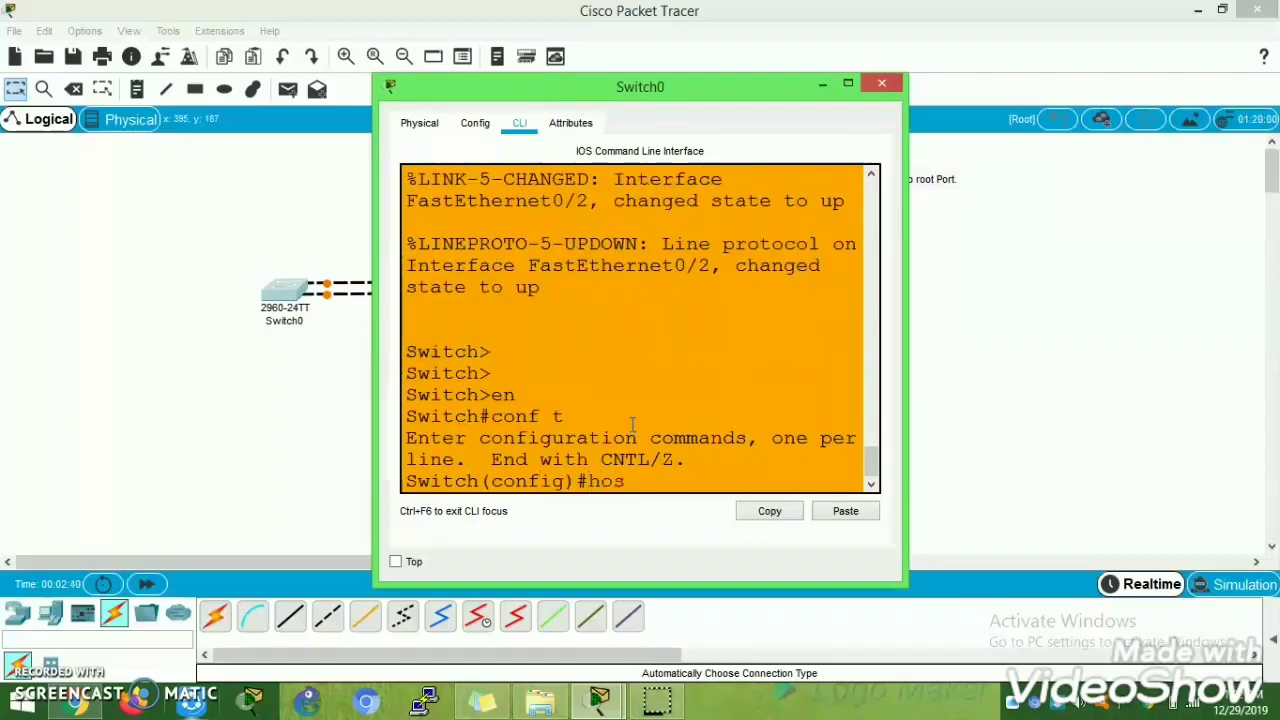
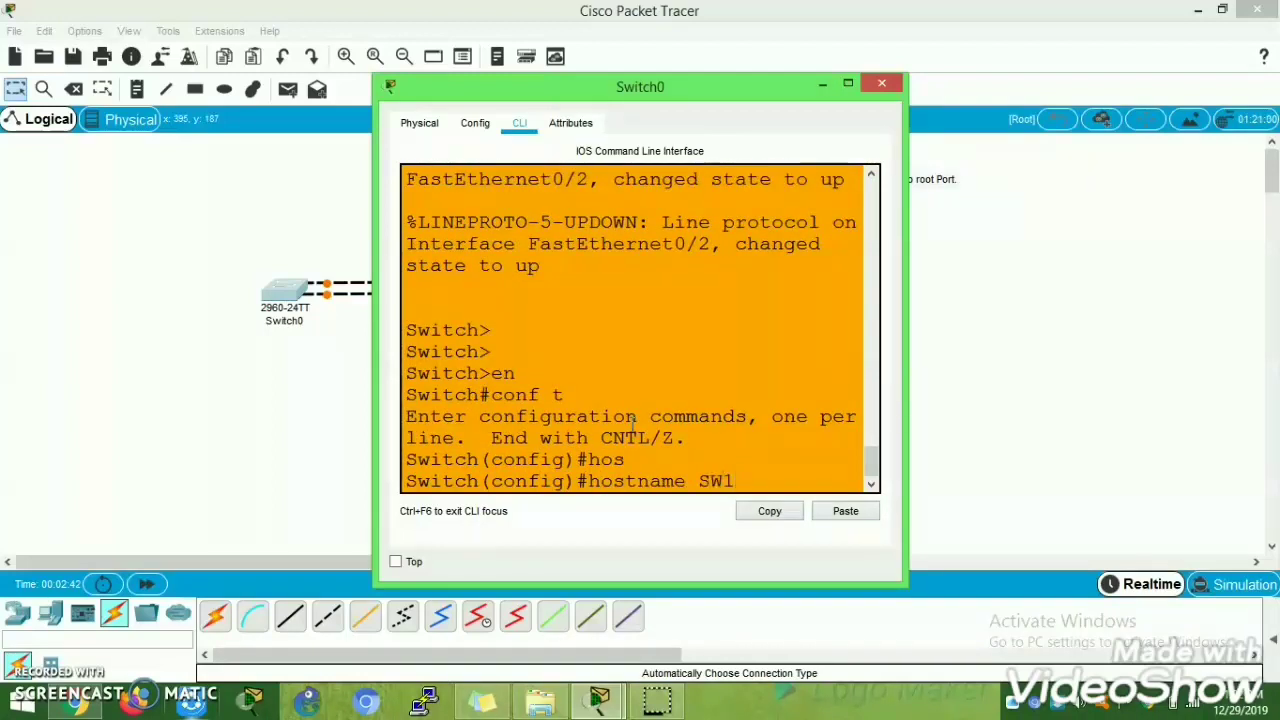
Step: Rename the Switch0 label in the topology to SW1, moving its configuration window out of the way
{"action": "left_click_drag", "start_coordinate": [638, 87], "coordinate": [820, 67]}
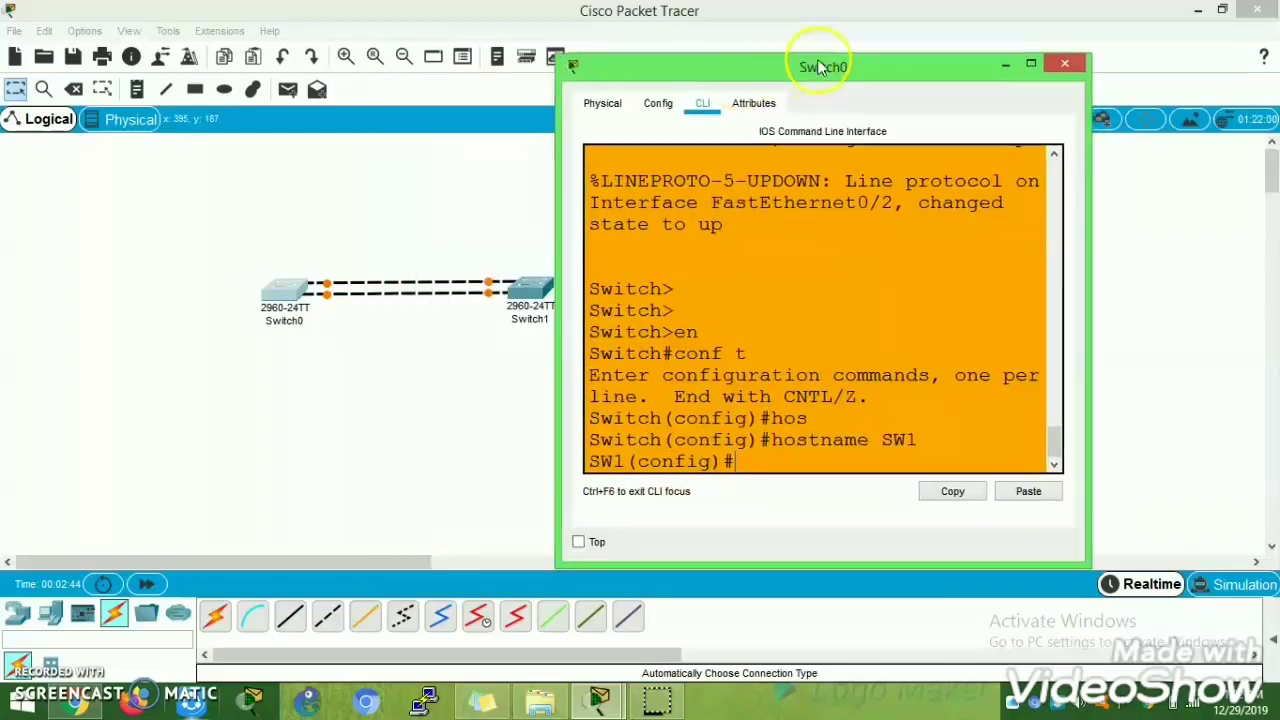
{"action": "left_click", "coordinate": [300, 322]}
{"action": "left_click_drag", "start_coordinate": [298, 322], "coordinate": [260, 325]}
{"action": "type", "text": "SW1"}
{"action": "left_click", "coordinate": [480, 343]}
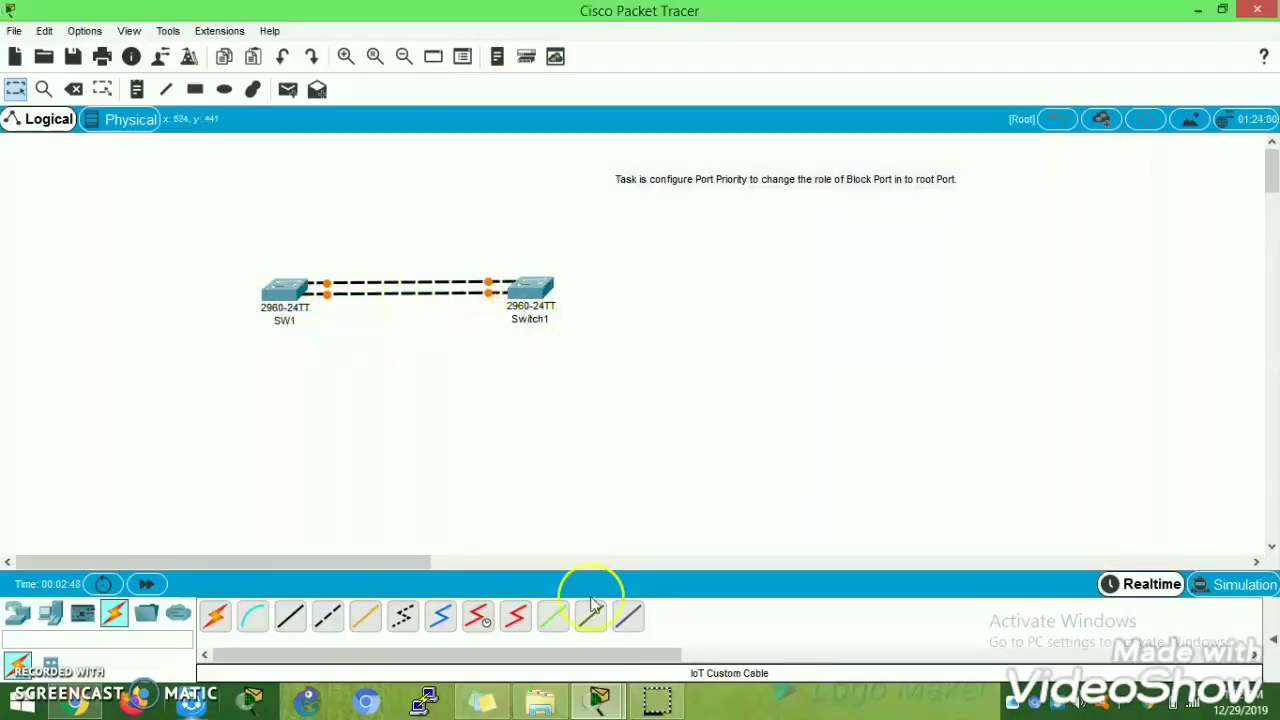
Step: Return to SW1's command line, leave configuration mode and examine the port roles and states in its spanning-tree output
{"action": "left_click", "coordinate": [600, 700]}
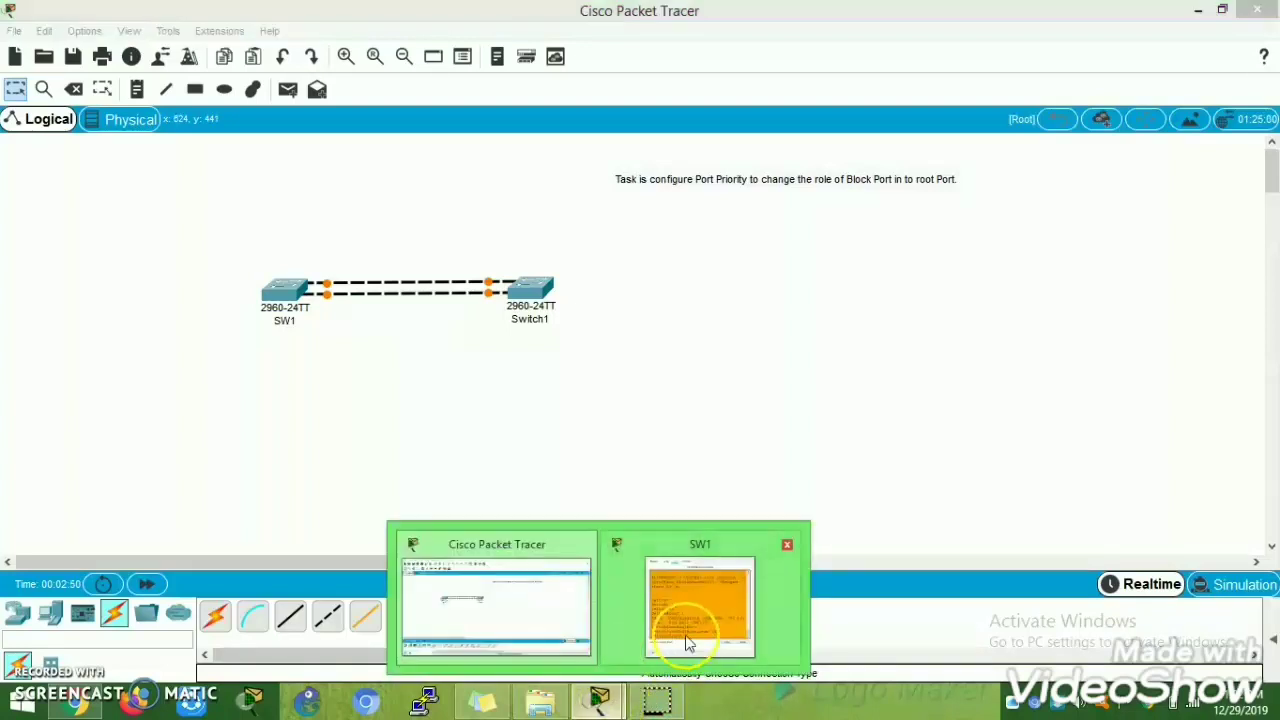
{"action": "left_click", "coordinate": [688, 643]}
{"action": "key", "text": "ctrl+z"}
{"action": "key", "text": "Return"}
{"action": "key", "text": "Return"}
{"action": "key", "text": "Return"}
{"action": "type", "text": "sh span"}
{"action": "key", "text": "Return"}
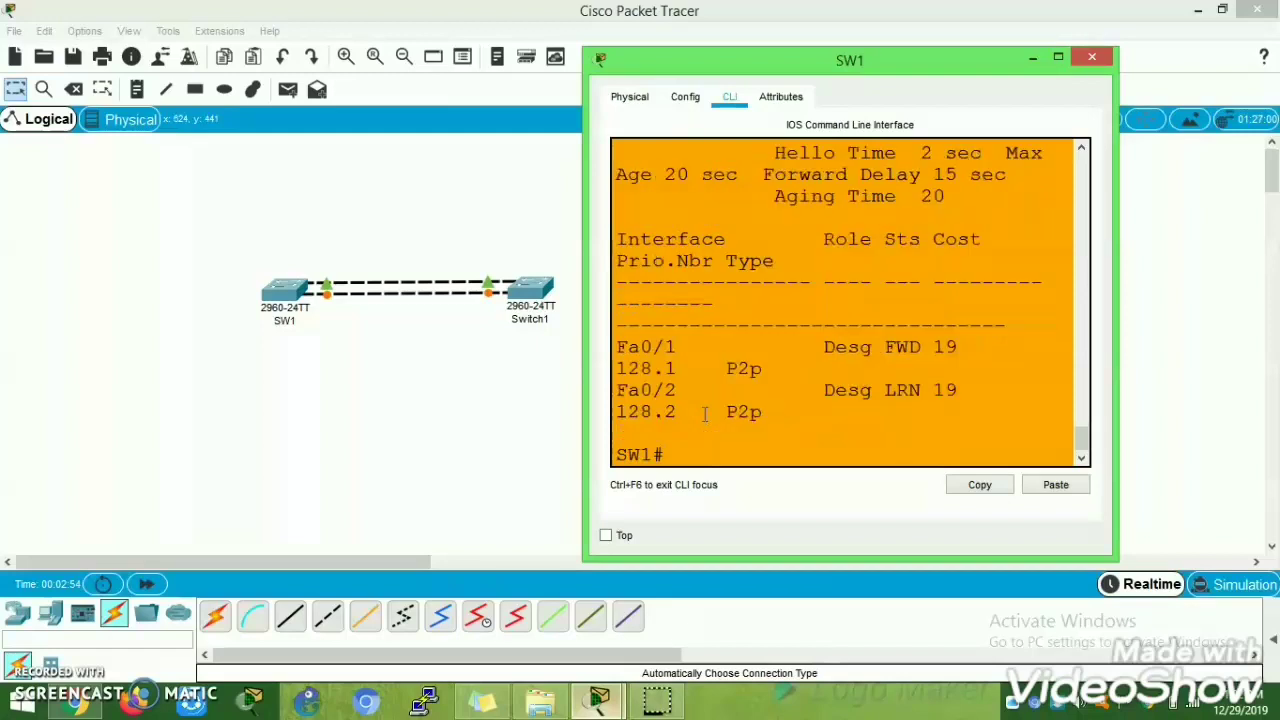
{"action": "left_click_drag", "start_coordinate": [845, 365], "coordinate": [943, 334]}
{"action": "left_click_drag", "start_coordinate": [934, 390], "coordinate": [762, 412]}
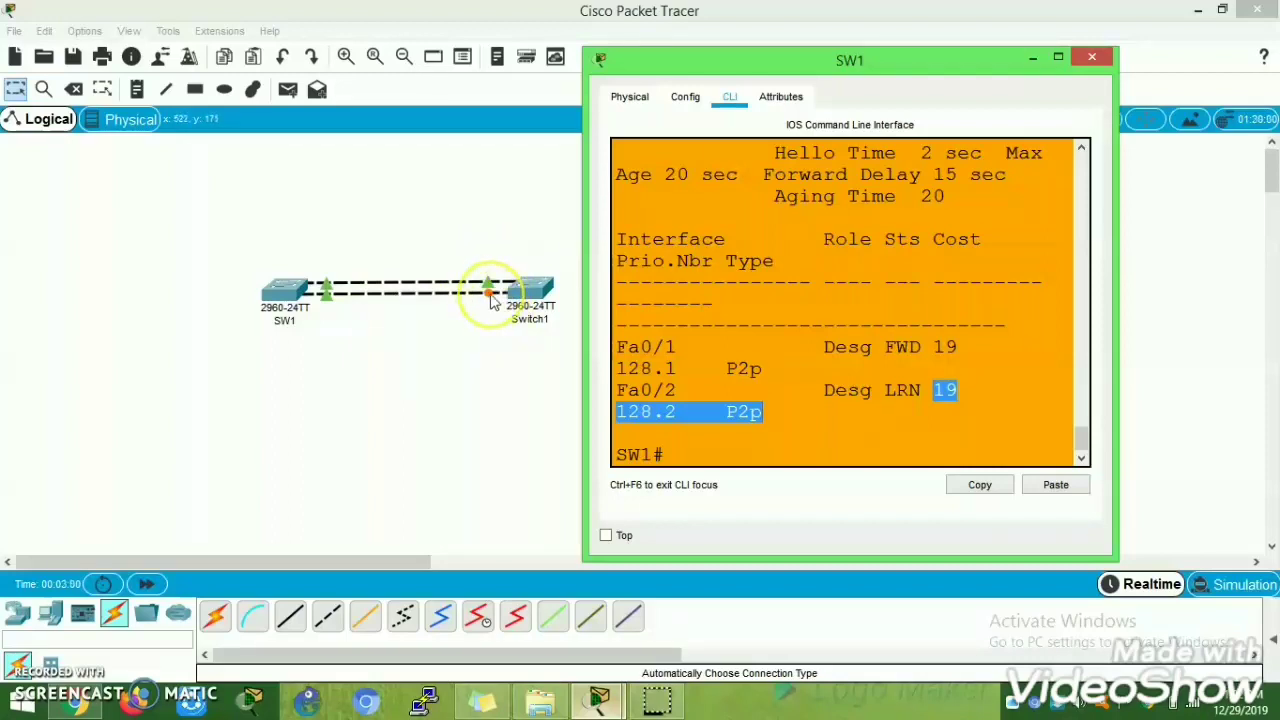
{"action": "left_click", "coordinate": [1034, 57]}
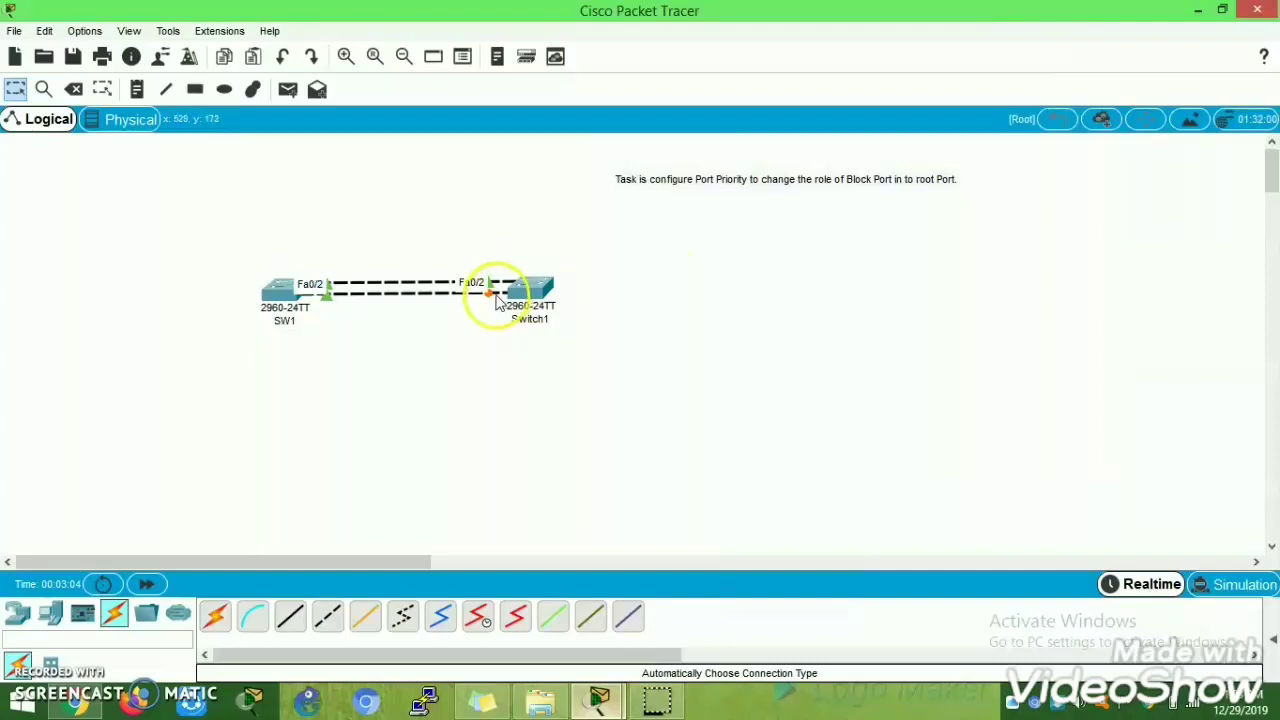
Step: In Switch1's command line, enter global configuration mode and set the hostname to SW2
{"action": "left_click", "coordinate": [532, 298]}
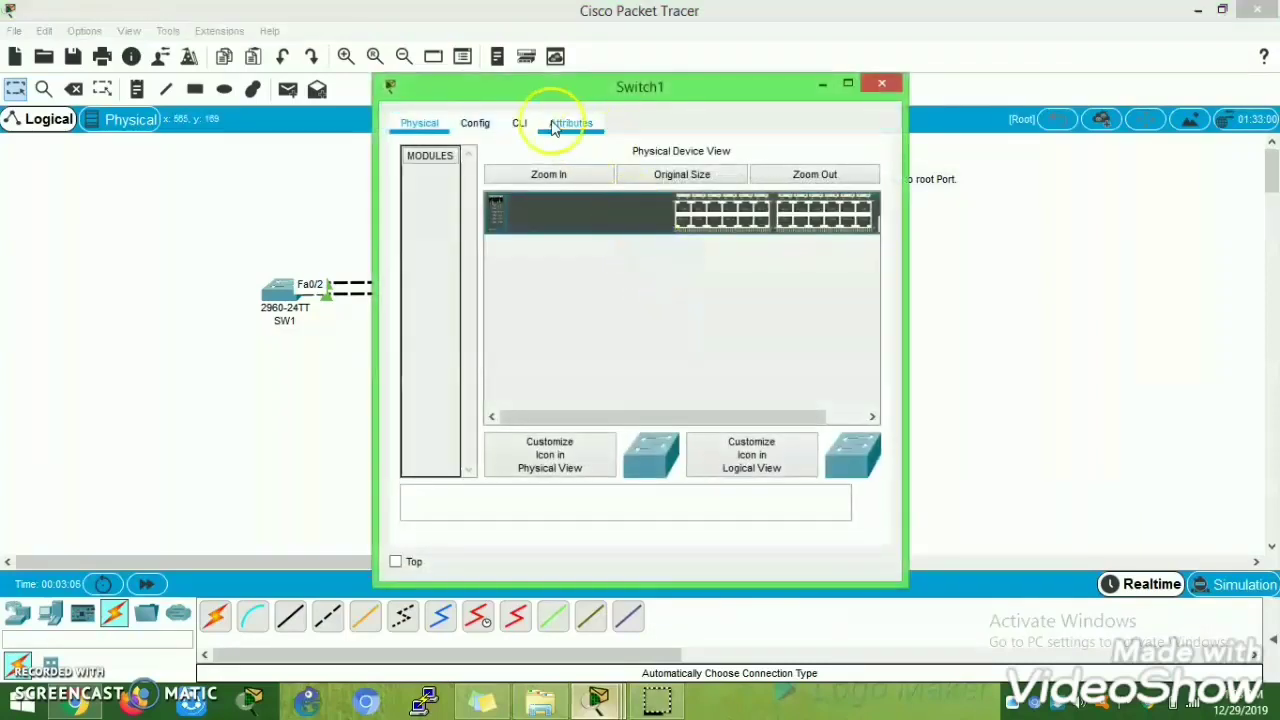
{"action": "left_click", "coordinate": [519, 122]}
{"action": "key", "text": "Return"}
{"action": "key", "text": "Return"}
{"action": "type", "text": "en"}
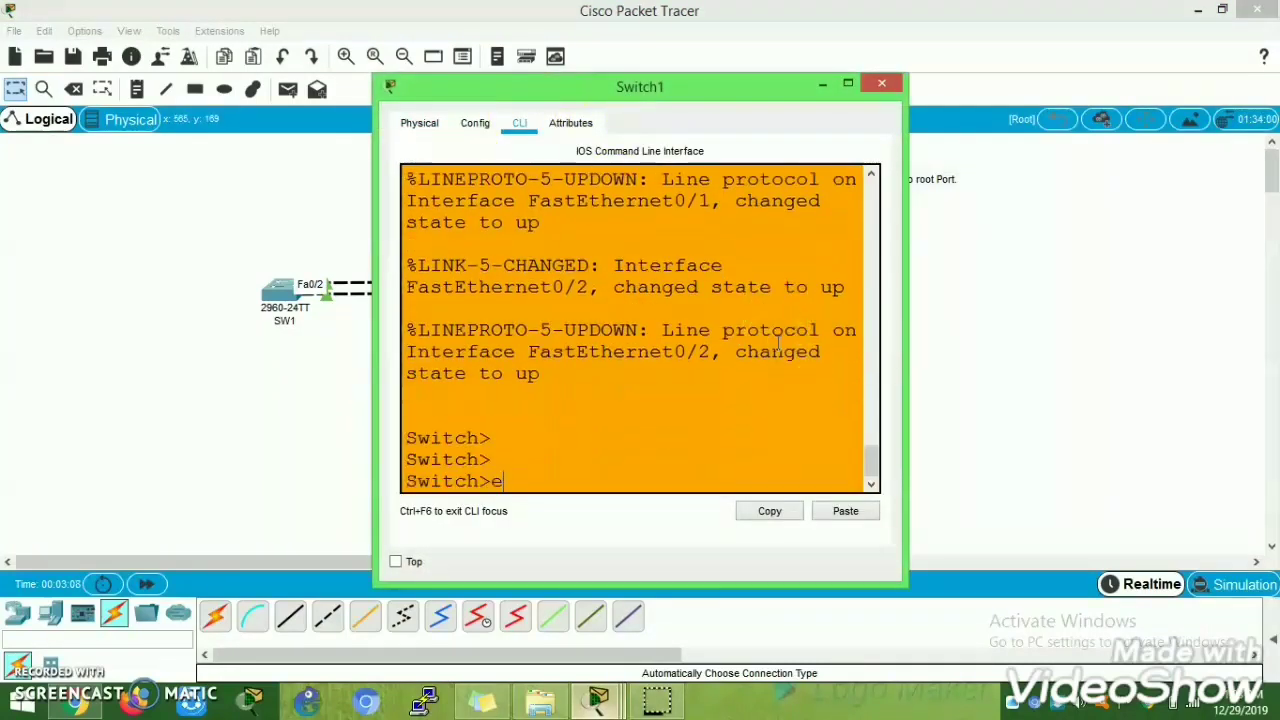
{"action": "key", "text": "Return"}
{"action": "key", "text": "Return"}
{"action": "type", "text": "conf t"}
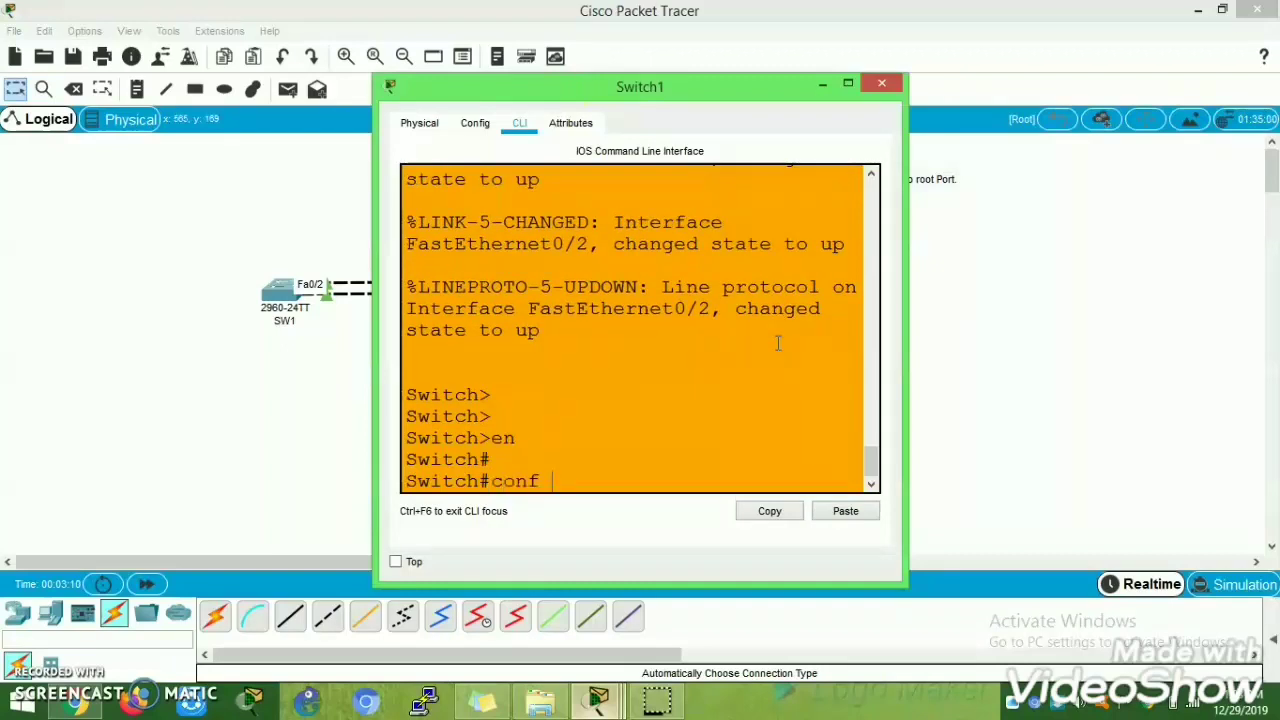
{"action": "key", "text": "Return"}
{"action": "type", "text": "ho"}
{"action": "key", "text": "Tab"}
{"action": "type", "text": "S"}
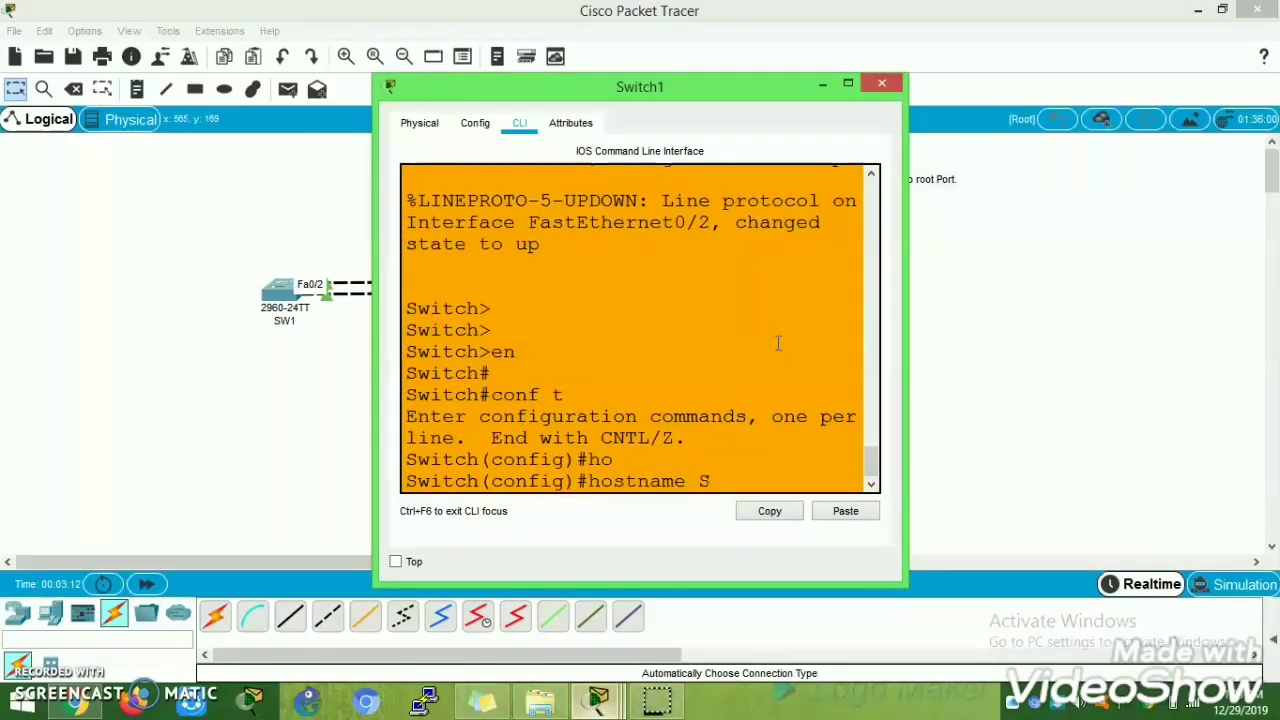
{"action": "type", "text": "W2"}
{"action": "key", "text": "Return"}
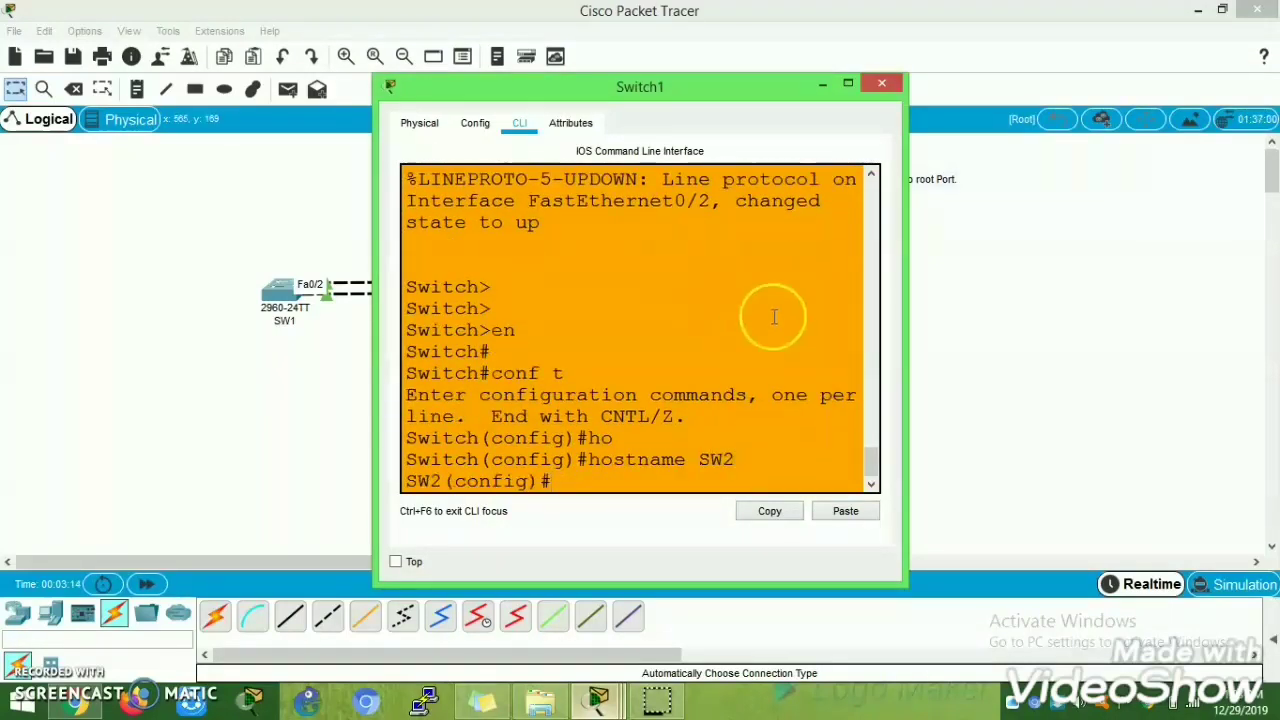
{"action": "key", "text": "Return"}
{"action": "key", "text": "Return"}
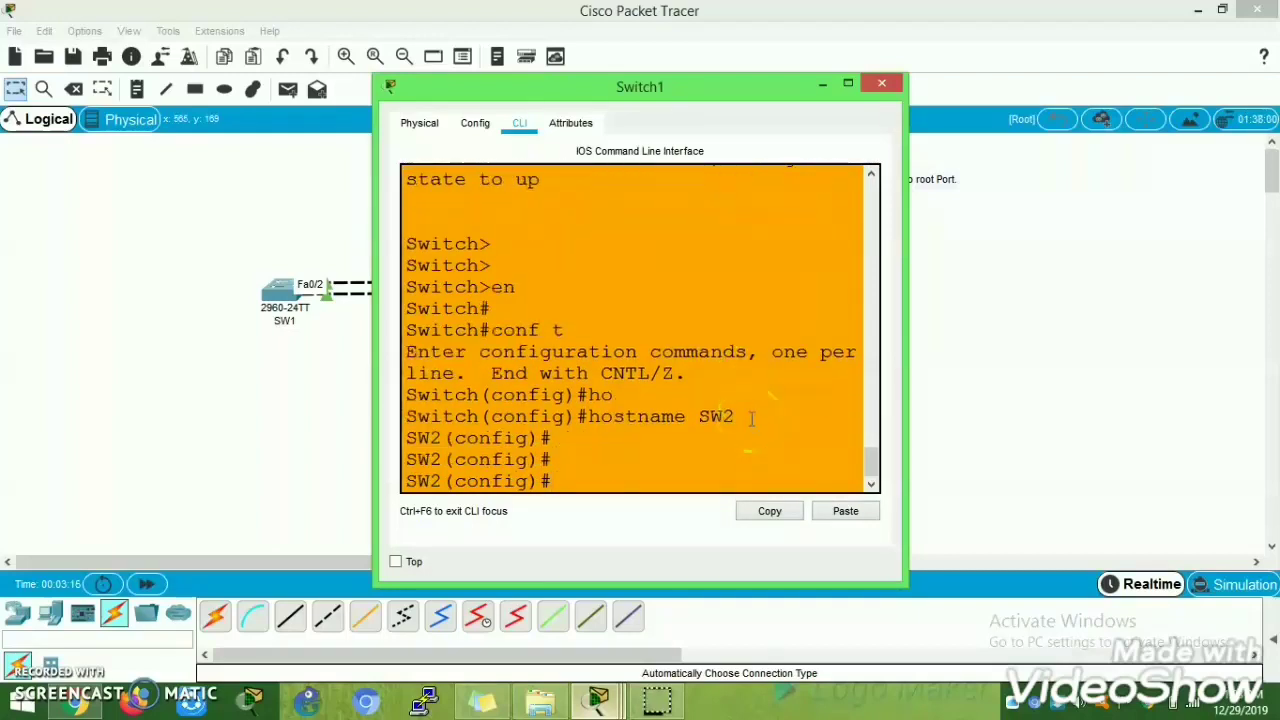
Step: Leave configuration mode on SW2 and display its spanning-tree information
{"action": "key", "text": "ctrl+z"}
{"action": "key", "text": "Return"}
{"action": "key", "text": "Return"}
{"action": "key", "text": "Return"}
{"action": "type", "text": "sh spa"}
{"action": "key", "text": "Return"}
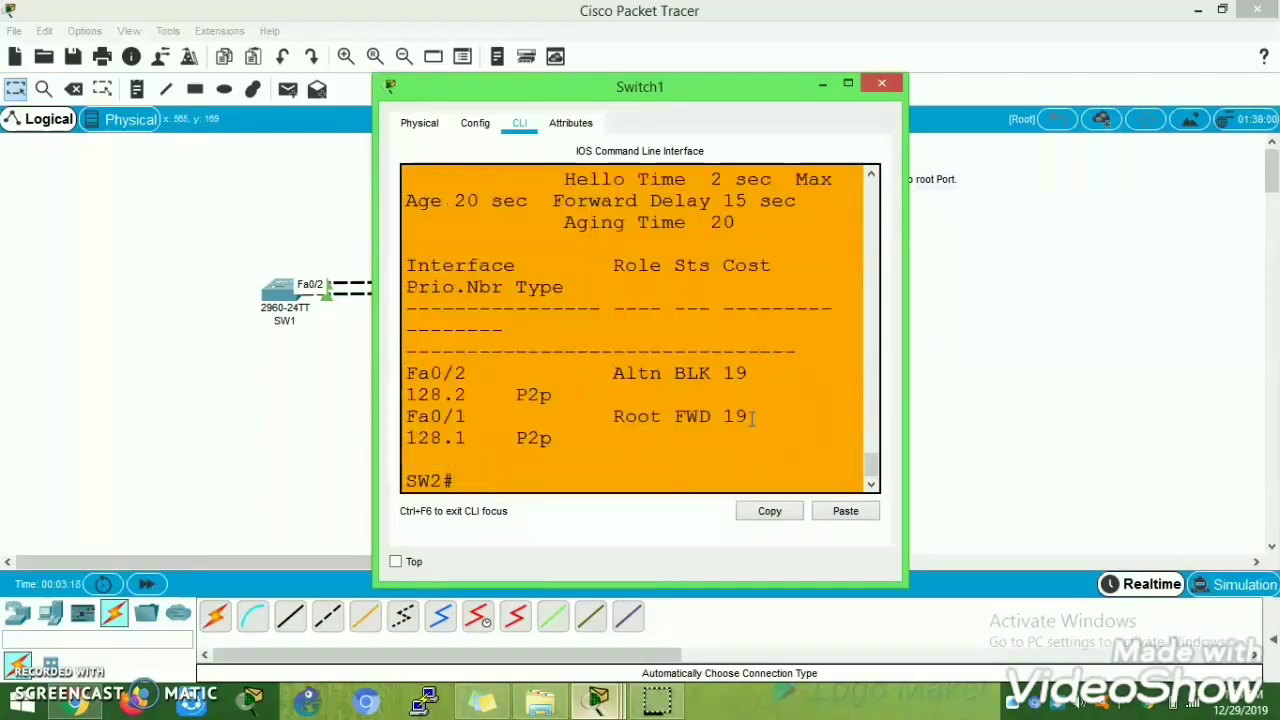
Step: Enlarge SW2's spanning-tree output, examine the role and status of Fa0/2, and compare it with the link in the topology
{"action": "left_click", "coordinate": [848, 82]}
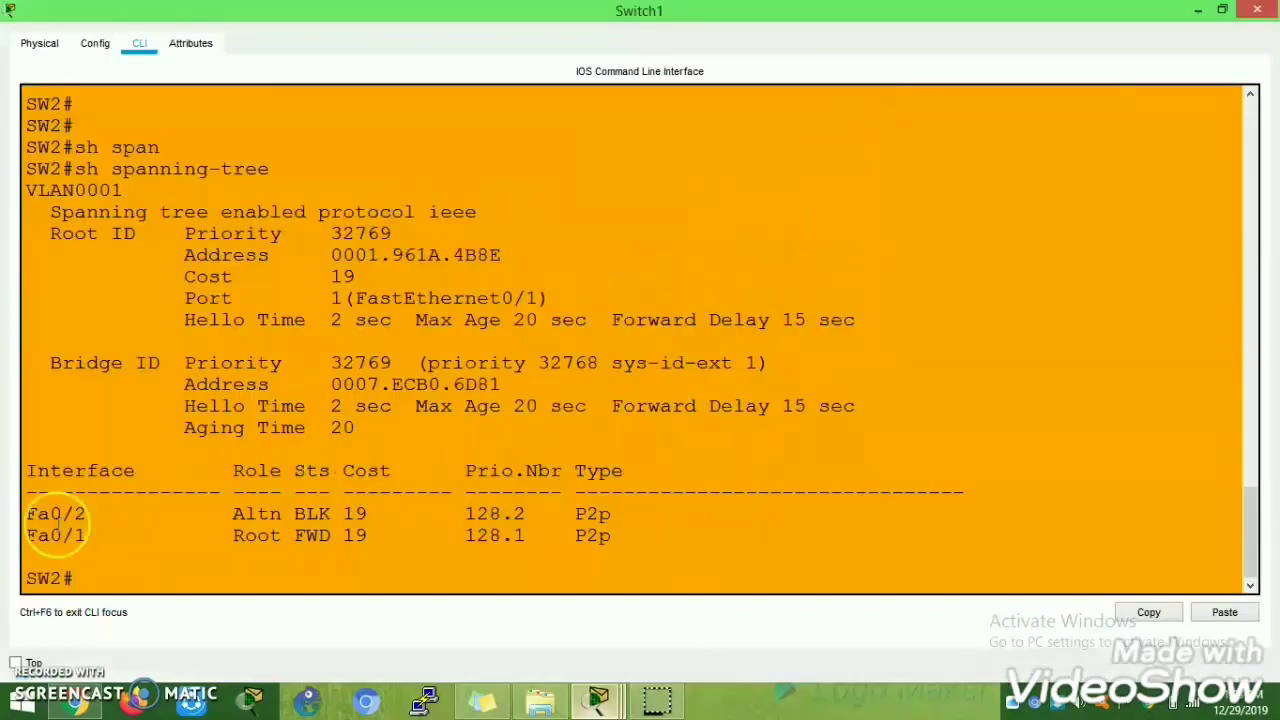
{"action": "left_click_drag", "start_coordinate": [28, 513], "coordinate": [88, 515]}
{"action": "left_click_drag", "start_coordinate": [221, 513], "coordinate": [295, 513]}
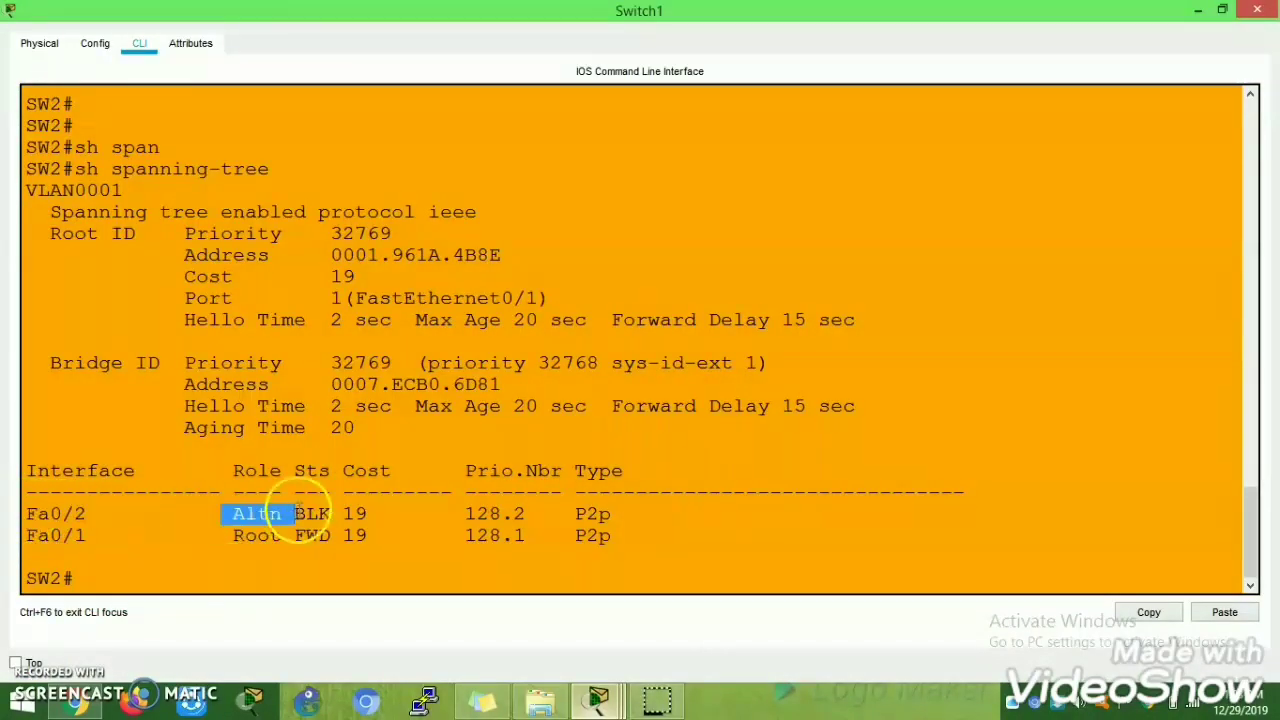
{"action": "left_click", "coordinate": [1222, 9]}
{"action": "left_click_drag", "start_coordinate": [714, 94], "coordinate": [1017, 58]}
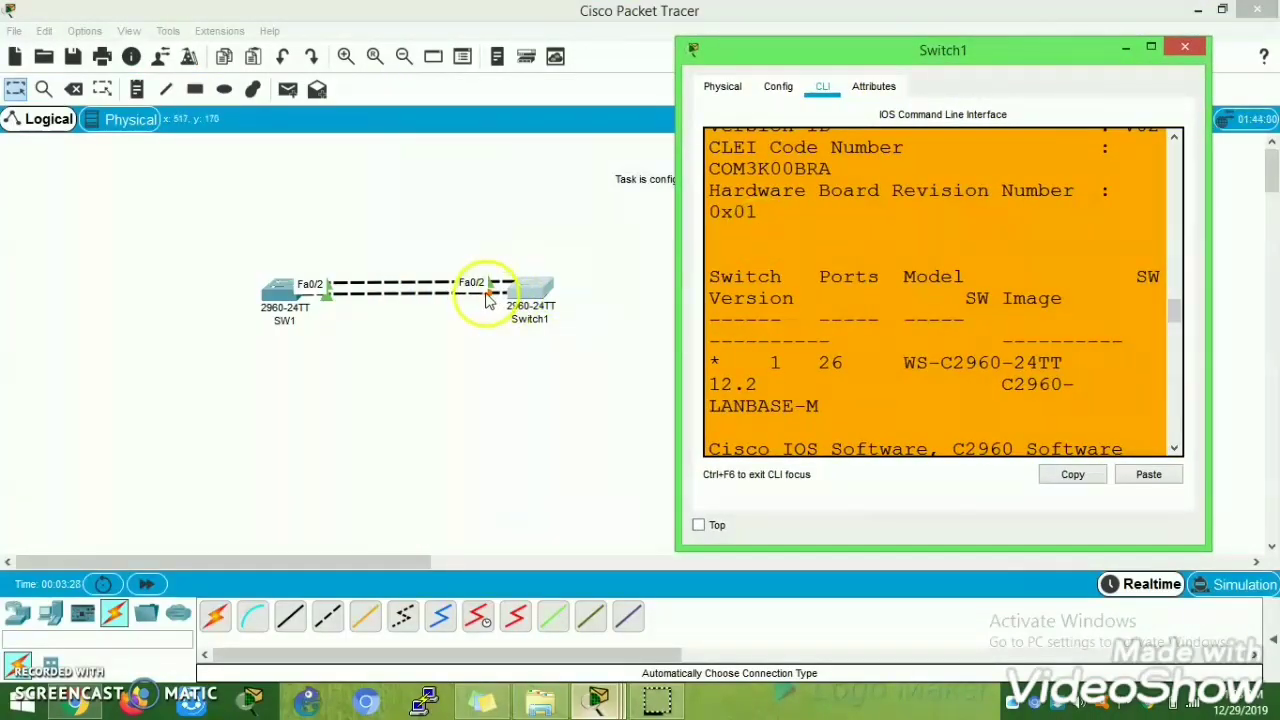
{"action": "left_click", "coordinate": [533, 227]}
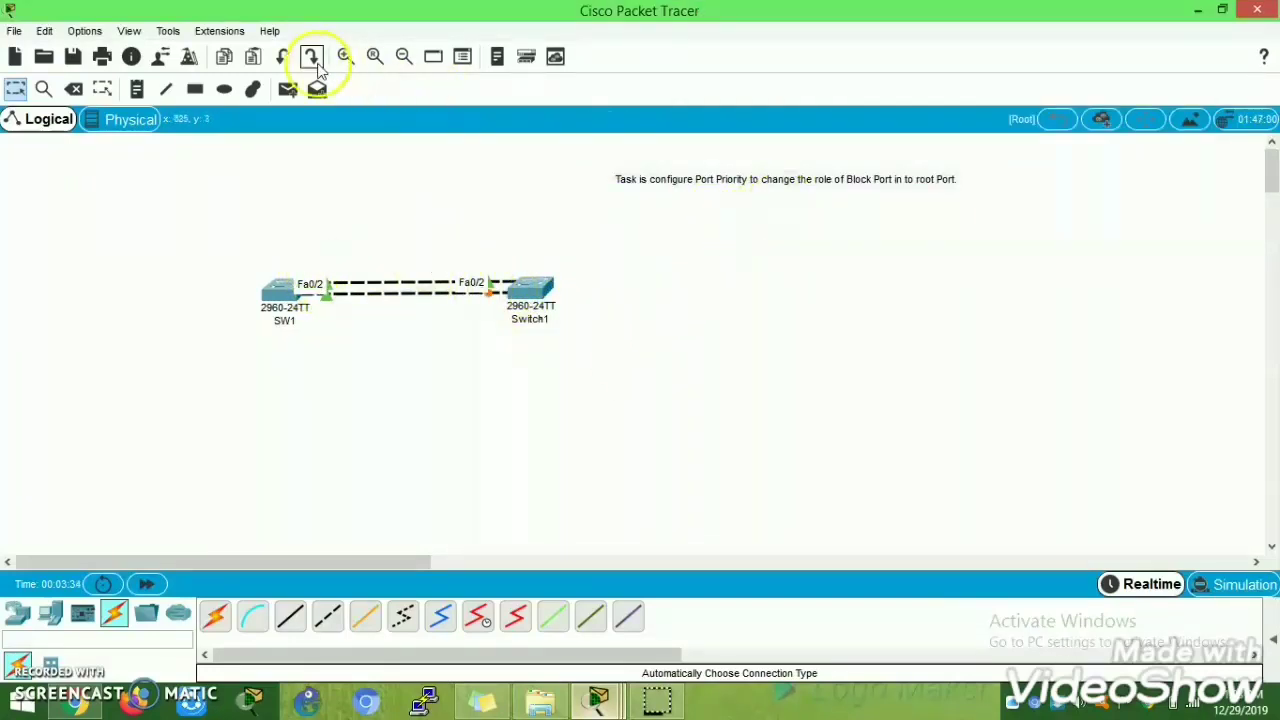
Step: Add a note below the task description reading "Root ID election Process."
{"action": "left_click", "coordinate": [137, 89]}
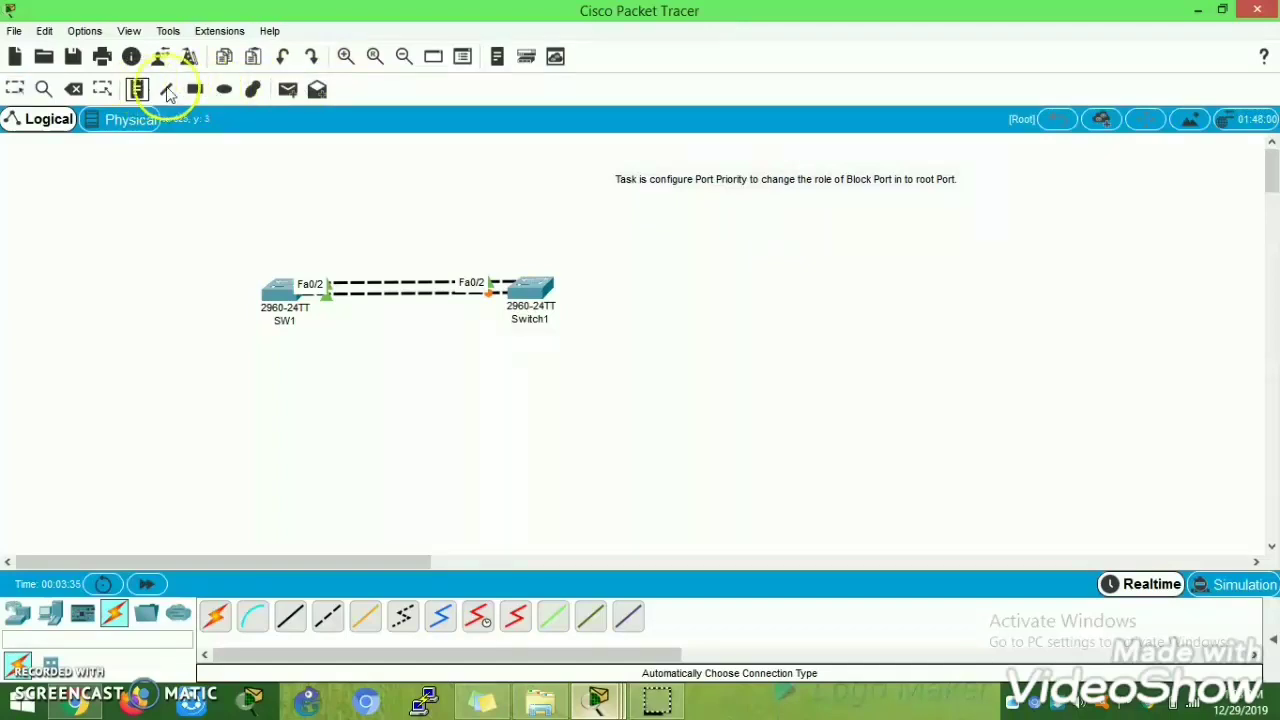
{"action": "left_click", "coordinate": [821, 221]}
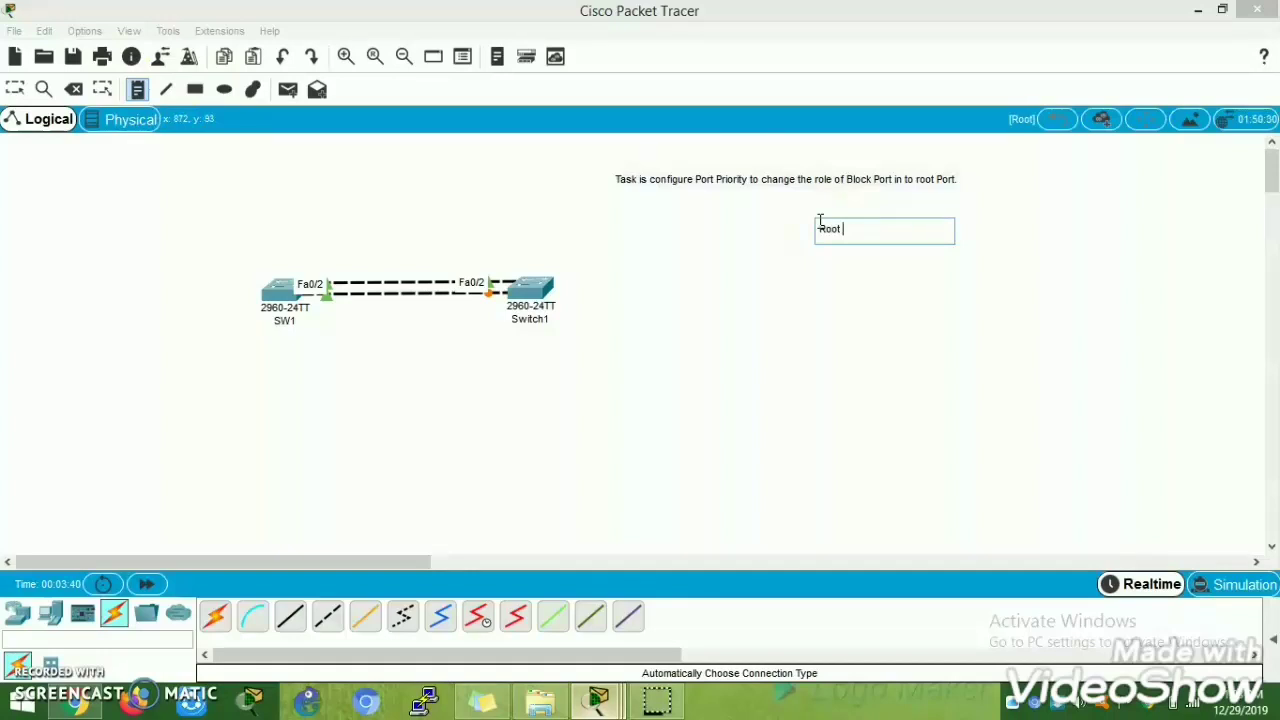
{"action": "type", "text": "Root"}
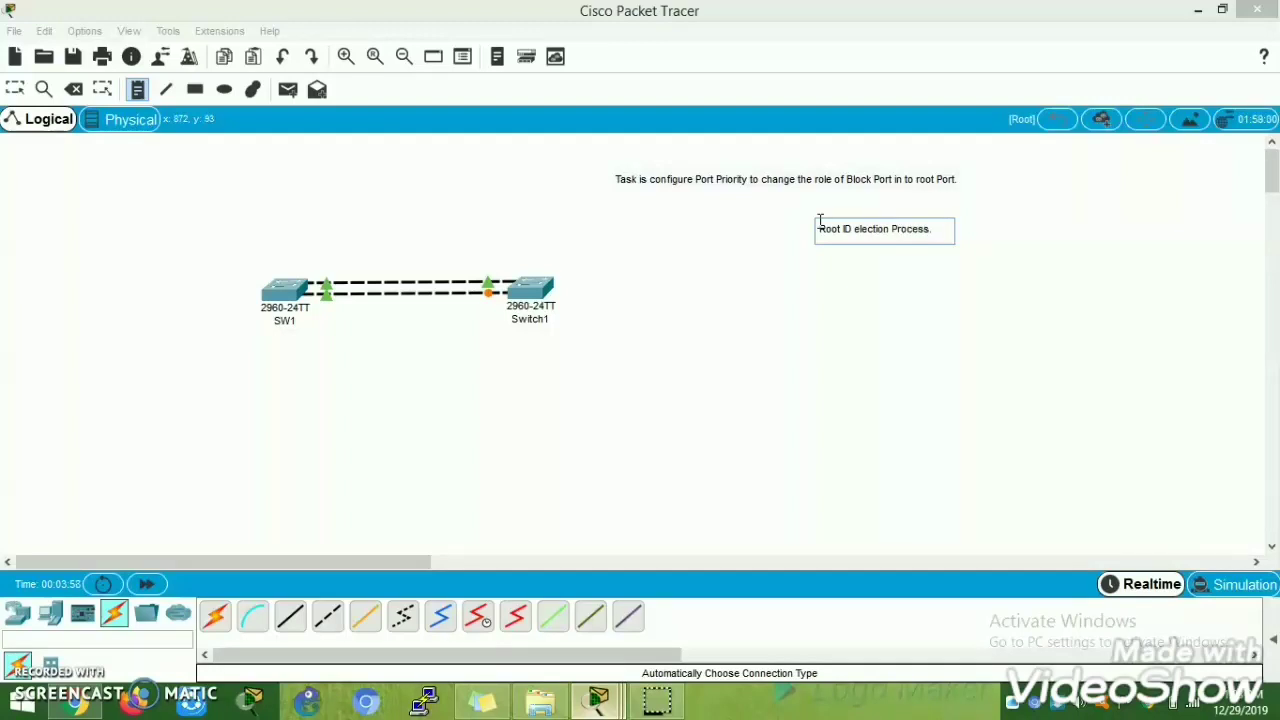
Step: Add a note below the existing ones reading "If BPDU Receives Bridge ID+MAC Address+Port Cost Receives +Port Prioroty (Neighbor)"
{"action": "left_click", "coordinate": [846, 272]}
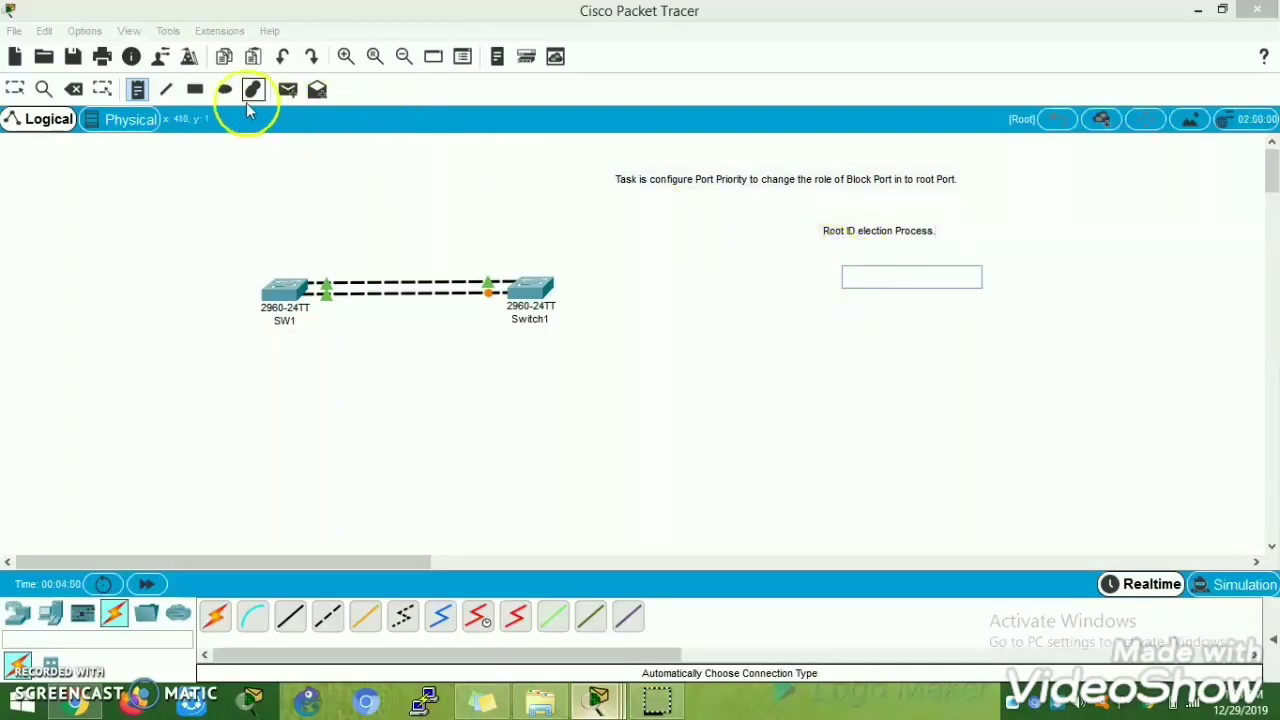
{"action": "left_click", "coordinate": [771, 344]}
{"action": "type", "text": "If BPDU Receives Bridge ID"}
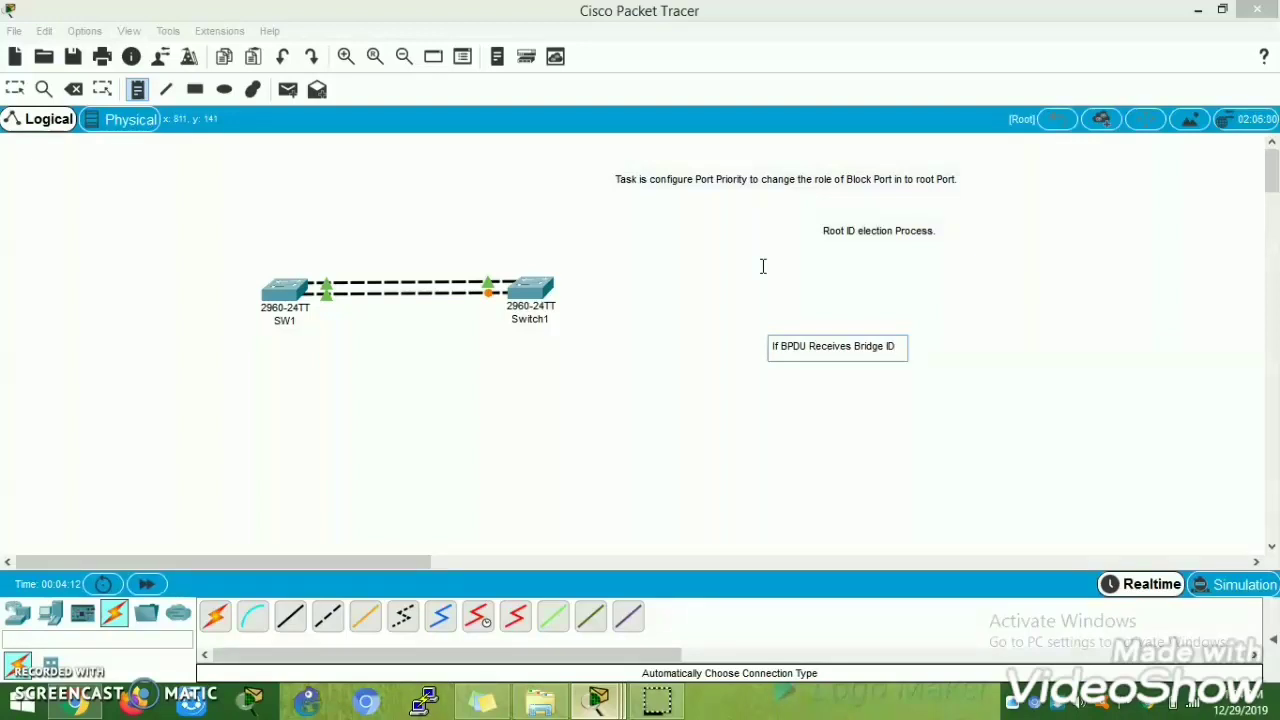
{"action": "type", "text": "+MAC Address+"}
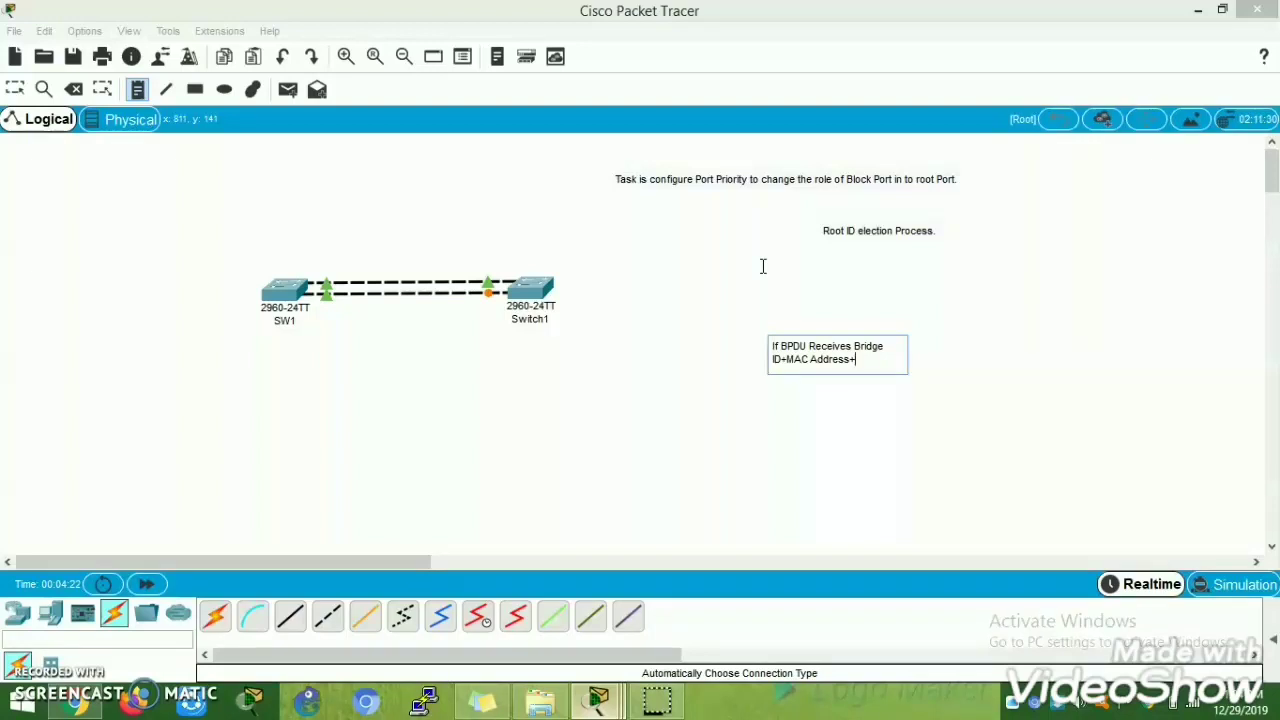
{"action": "type", "text": "Port"}
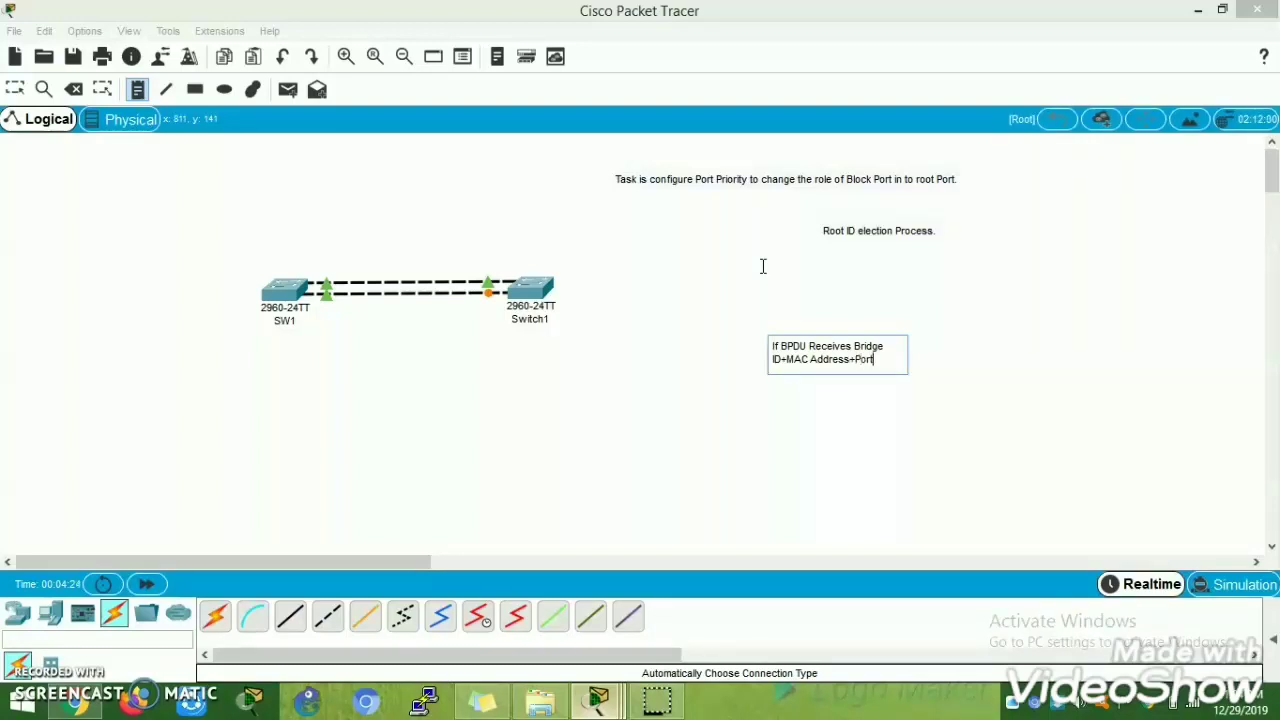
{"action": "type", "text": " Cost Receives +Port Prioroty"}
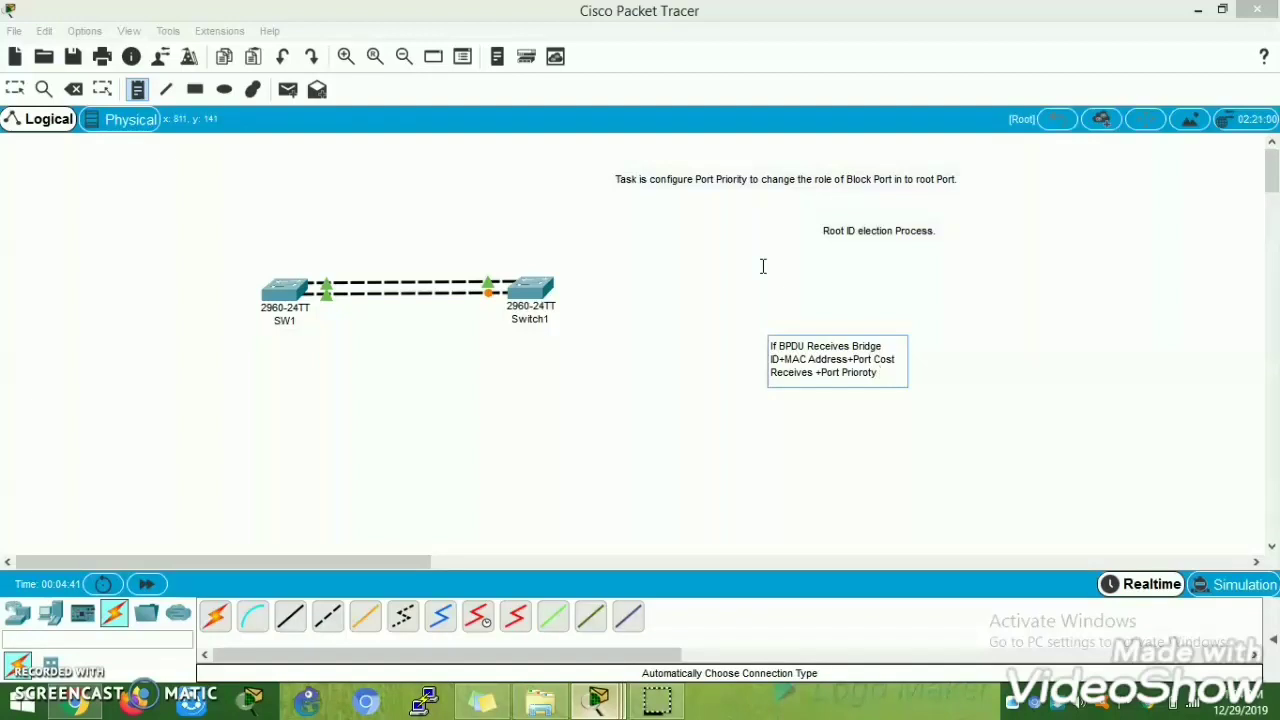
{"action": "left_click", "coordinate": [883, 380]}
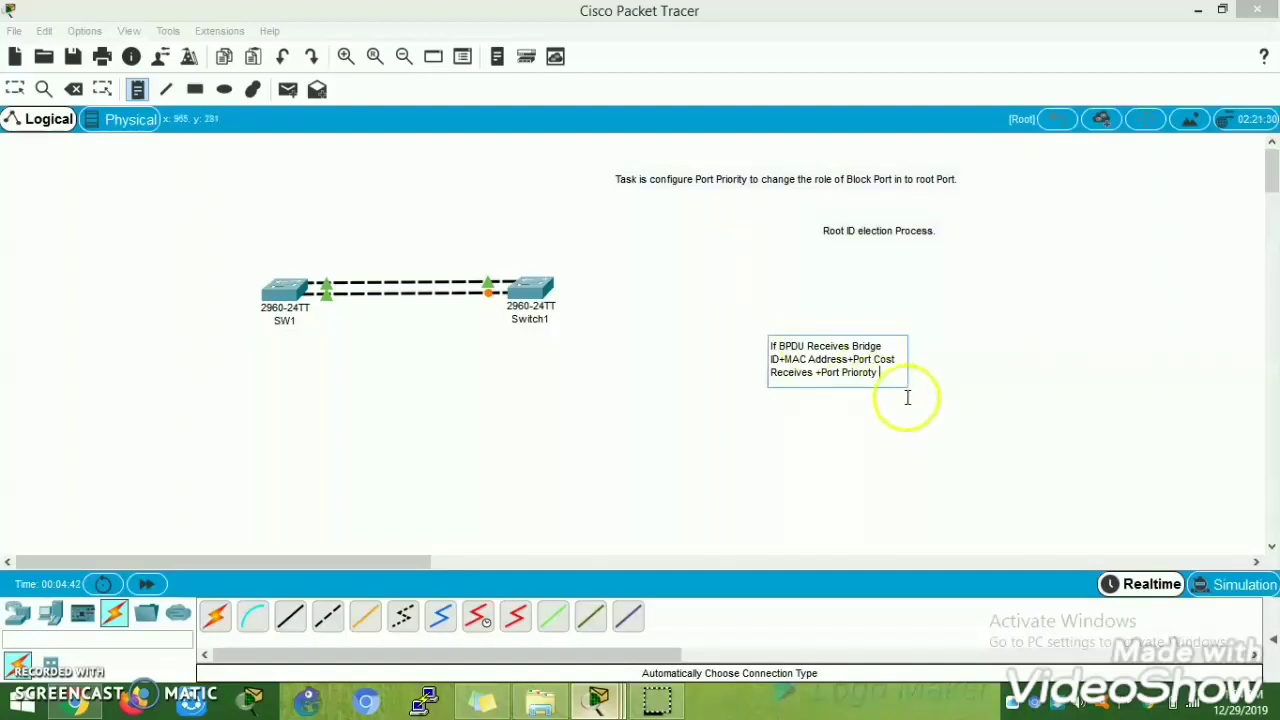
{"action": "type", "text": "(Neighbor"}
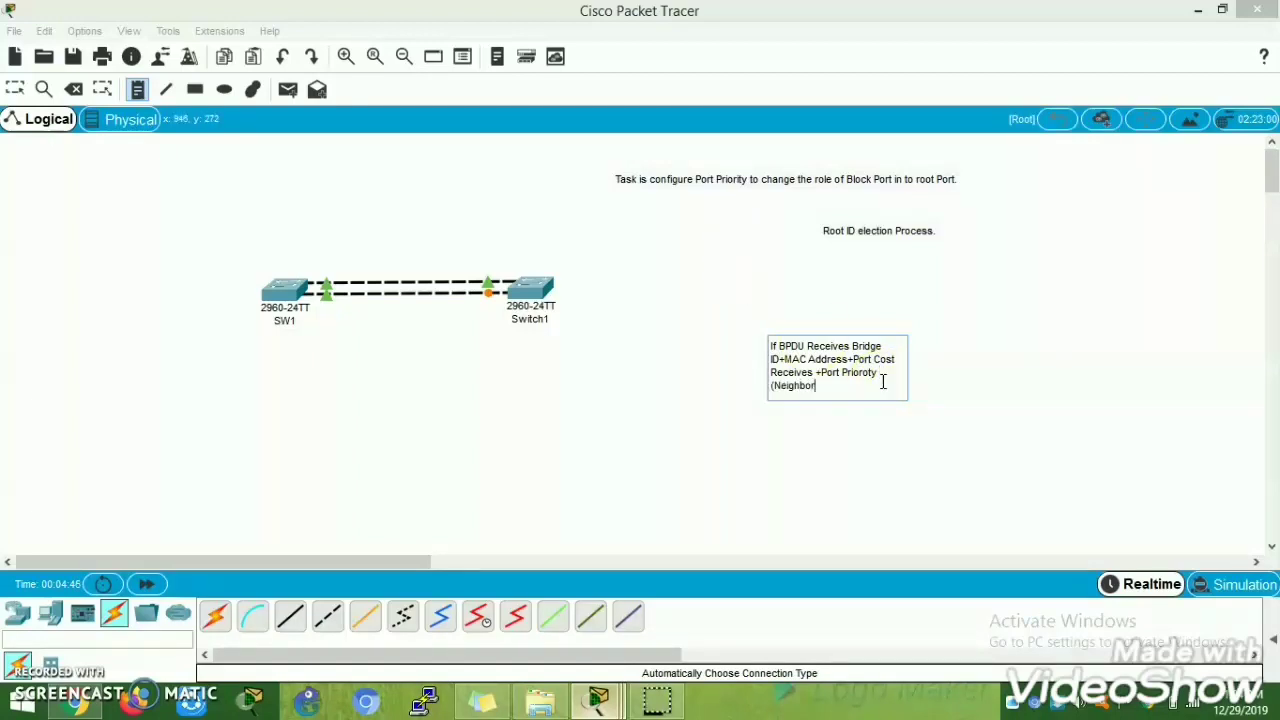
{"action": "left_click", "coordinate": [829, 323]}
{"action": "left_click", "coordinate": [737, 300]}
Step: Move the BPDU note up and the "Root ID election Process." note closer beneath the task description
{"action": "left_click", "coordinate": [15, 89]}
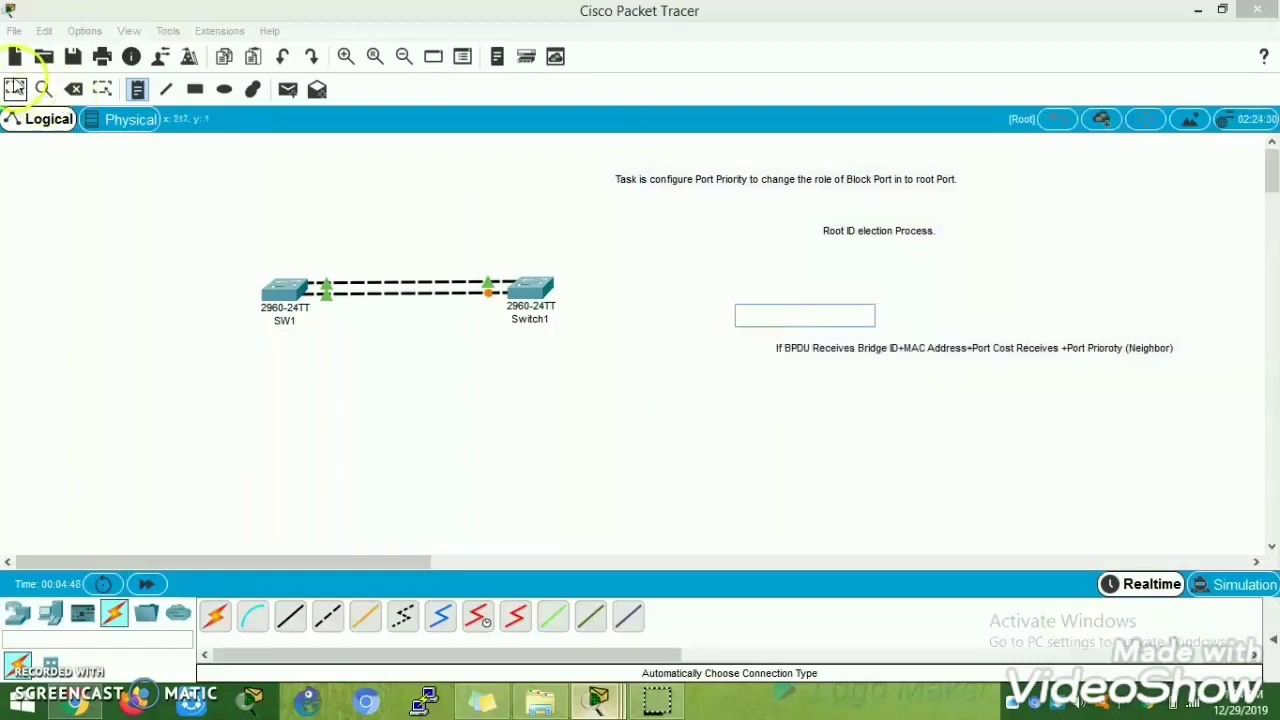
{"action": "left_click", "coordinate": [513, 300]}
{"action": "left_click_drag", "start_coordinate": [917, 357], "coordinate": [789, 278]}
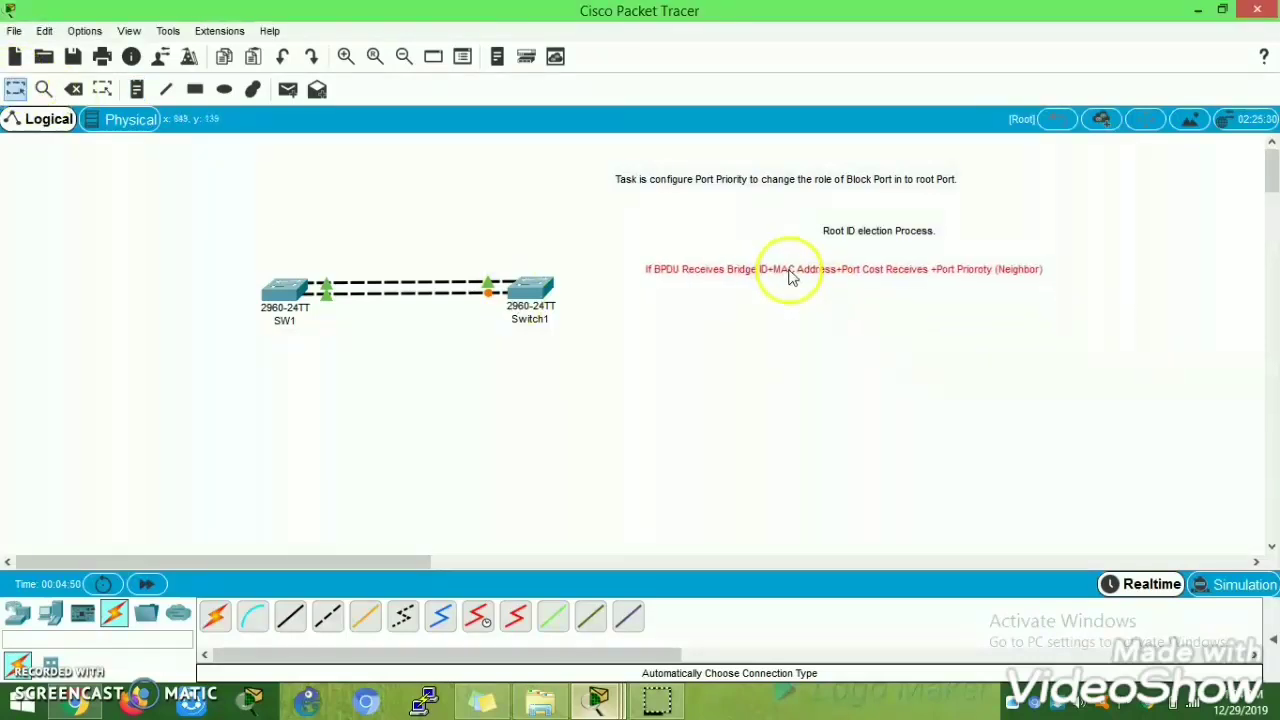
{"action": "left_click_drag", "start_coordinate": [840, 235], "coordinate": [702, 221]}
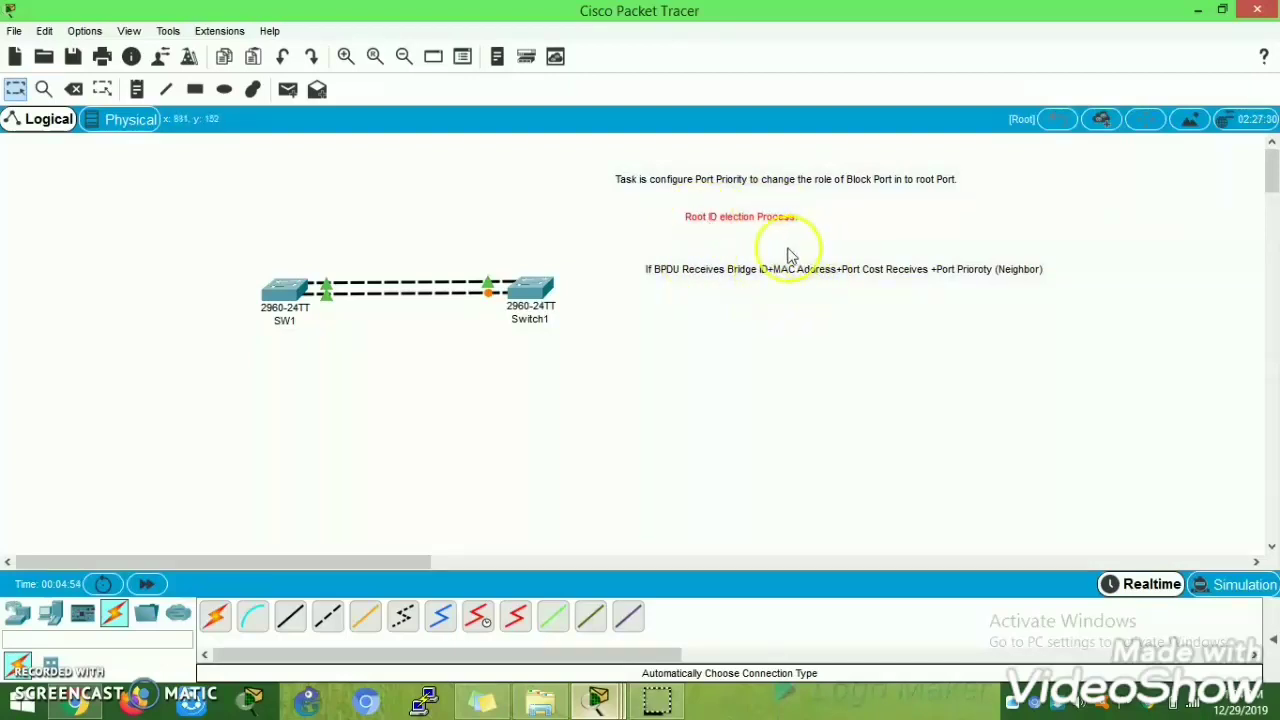
Step: Open Switch1's command line, get a fresh prompt, and examine the cost of blocked port Fa0/2 in the spanning-tree output
{"action": "left_click", "coordinate": [548, 292]}
{"action": "left_click", "coordinate": [1151, 47]}
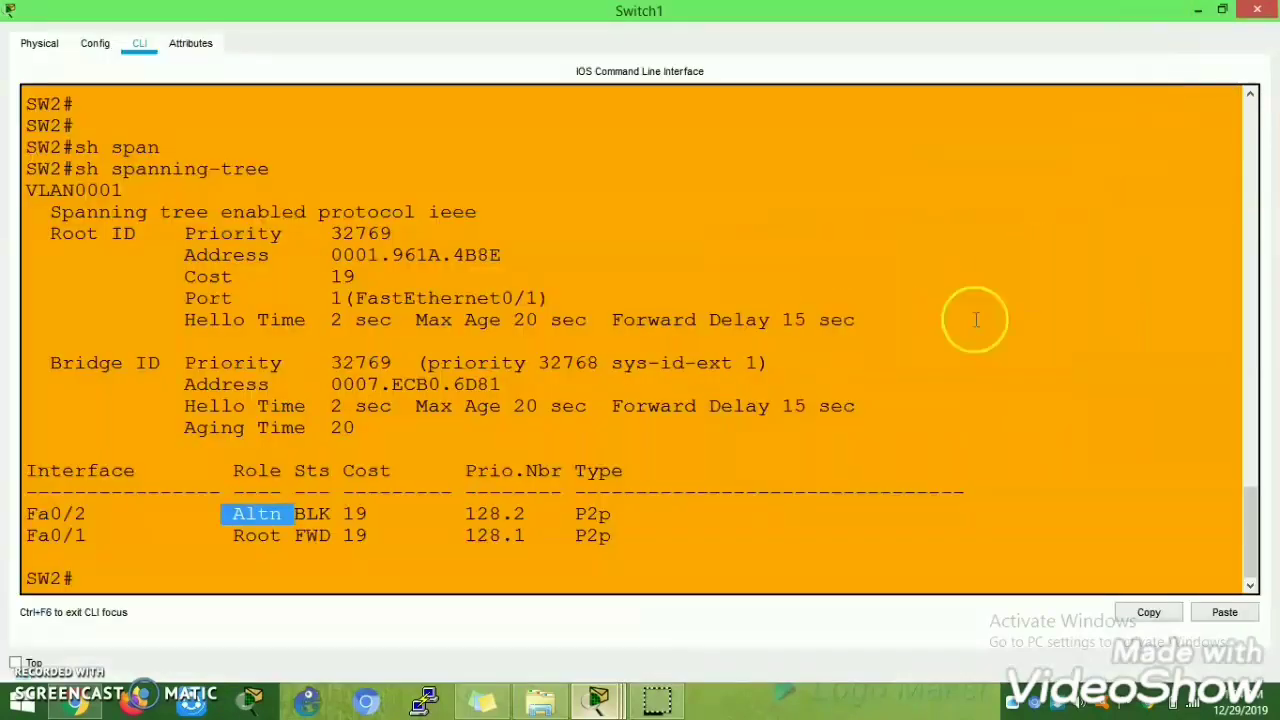
{"action": "key", "text": "Return"}
{"action": "key", "text": "Return"}
{"action": "key", "text": "Return"}
{"action": "key", "text": "Return"}
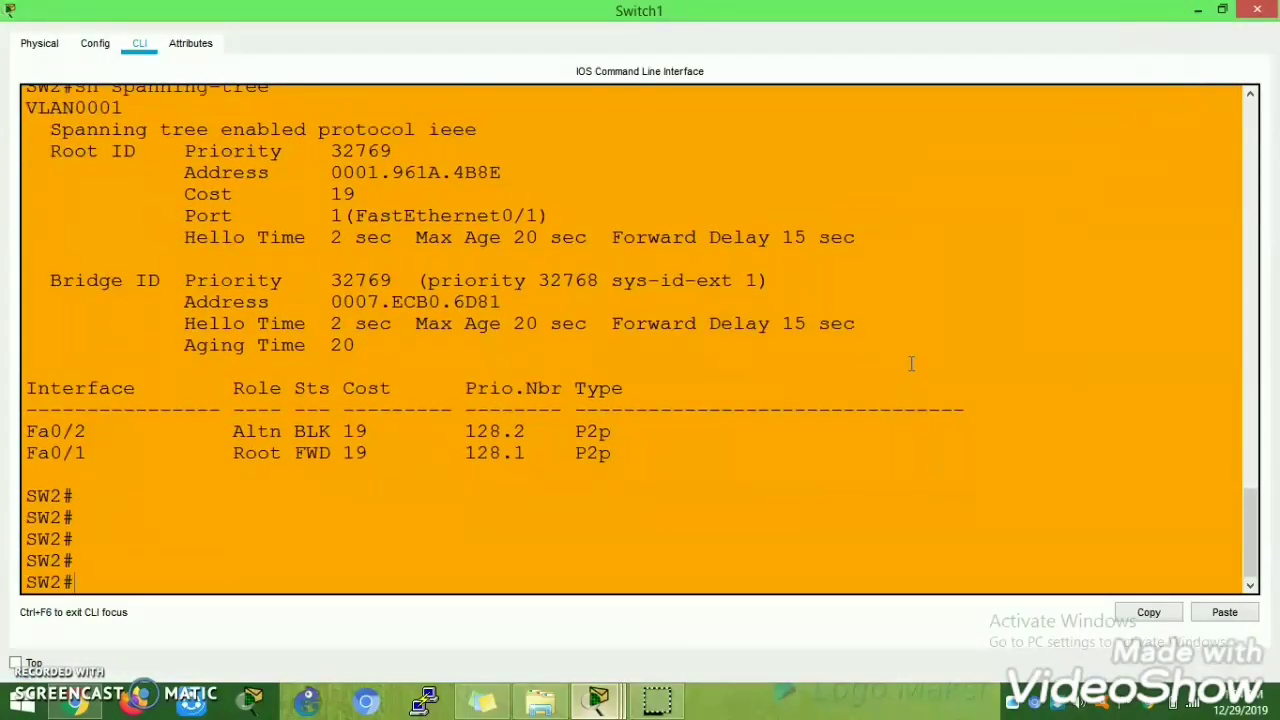
{"action": "left_click_drag", "start_coordinate": [343, 431], "coordinate": [358, 432]}
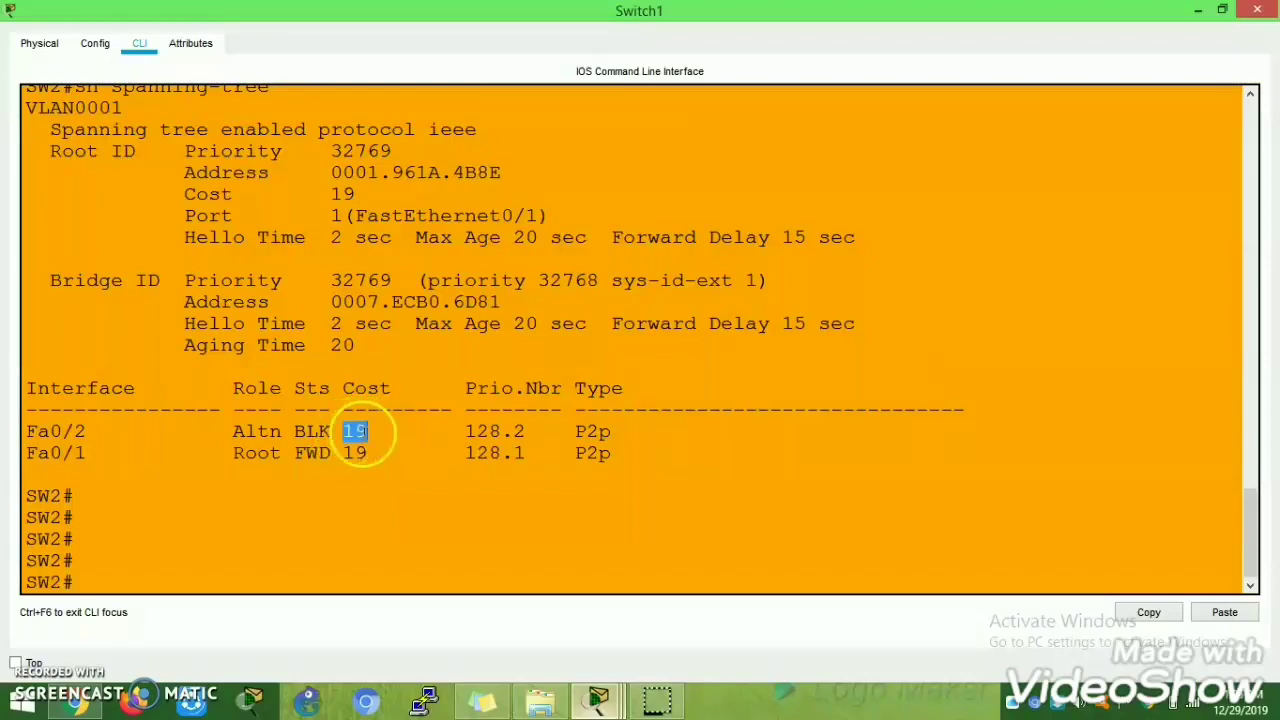
Step: Compare the MAC address and priority of the Root ID with those of SW2's Bridge ID, and return to the topology
{"action": "left_click_drag", "start_coordinate": [332, 302], "coordinate": [502, 302]}
{"action": "left_click", "coordinate": [328, 178]}
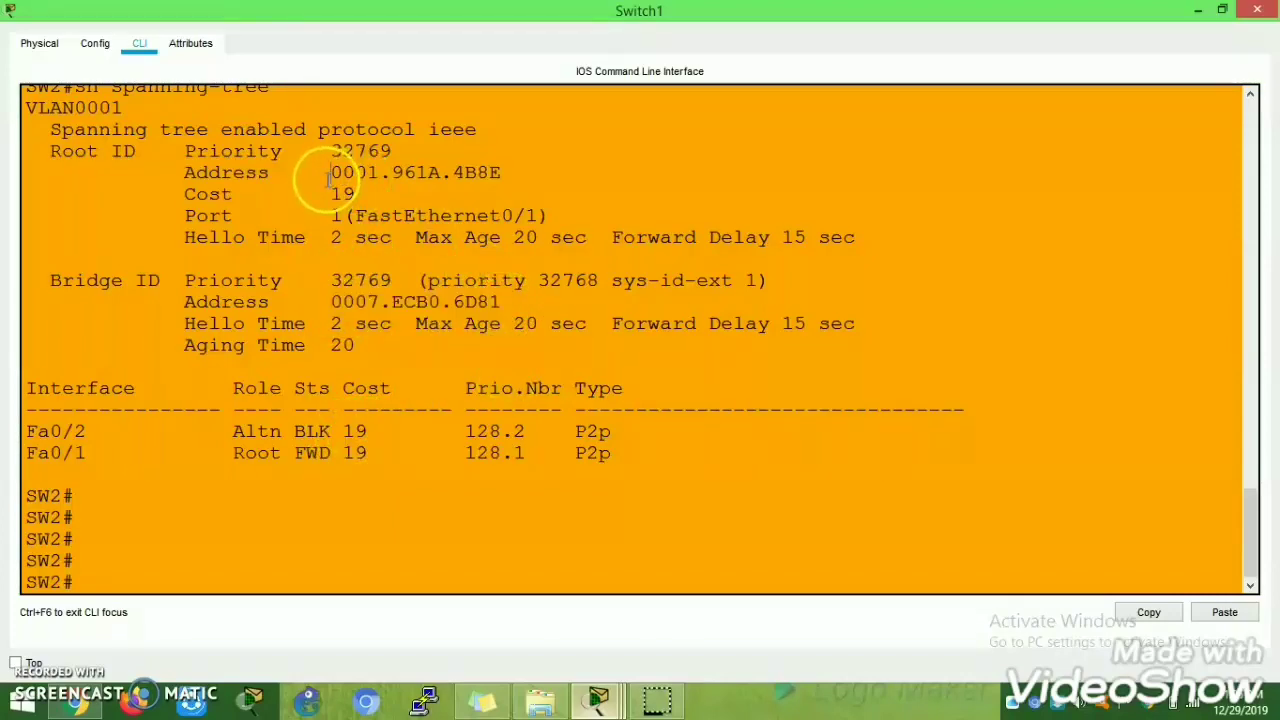
{"action": "left_click_drag", "start_coordinate": [328, 178], "coordinate": [510, 183]}
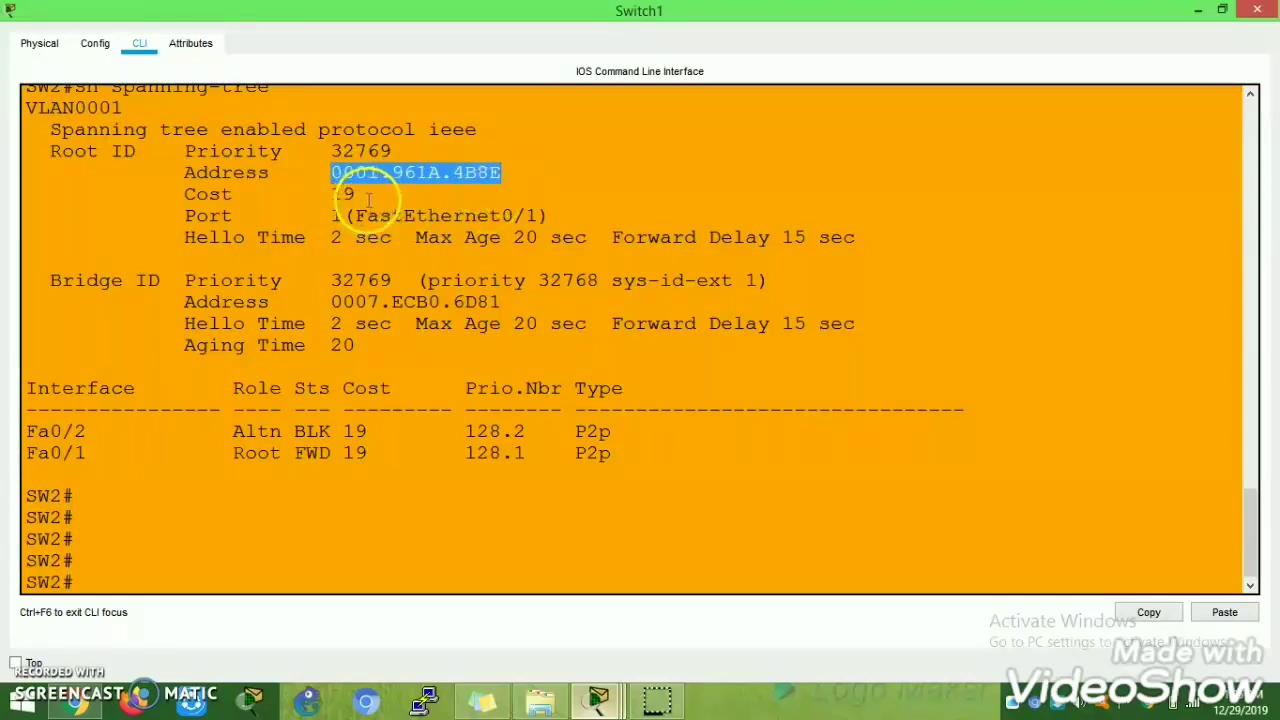
{"action": "left_click", "coordinate": [330, 178]}
{"action": "left_click_drag", "start_coordinate": [330, 176], "coordinate": [502, 177]}
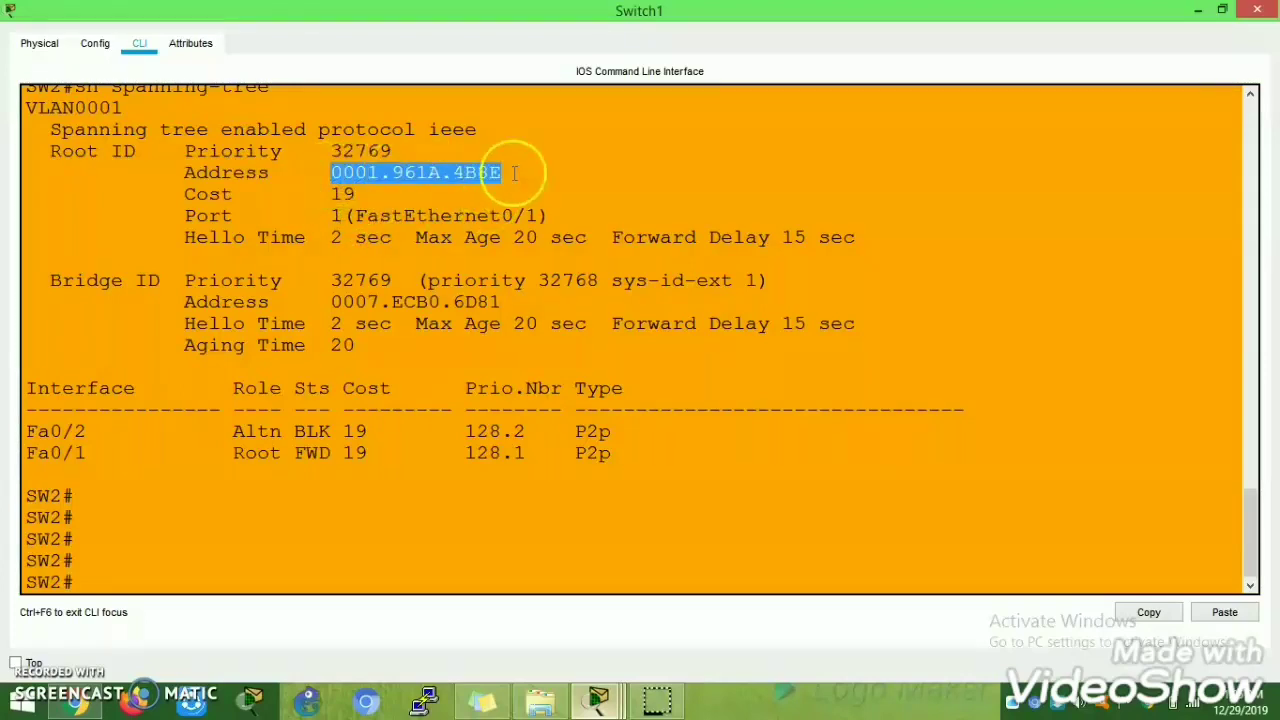
{"action": "left_click_drag", "start_coordinate": [332, 152], "coordinate": [392, 154]}
{"action": "left_click_drag", "start_coordinate": [330, 279], "coordinate": [393, 282]}
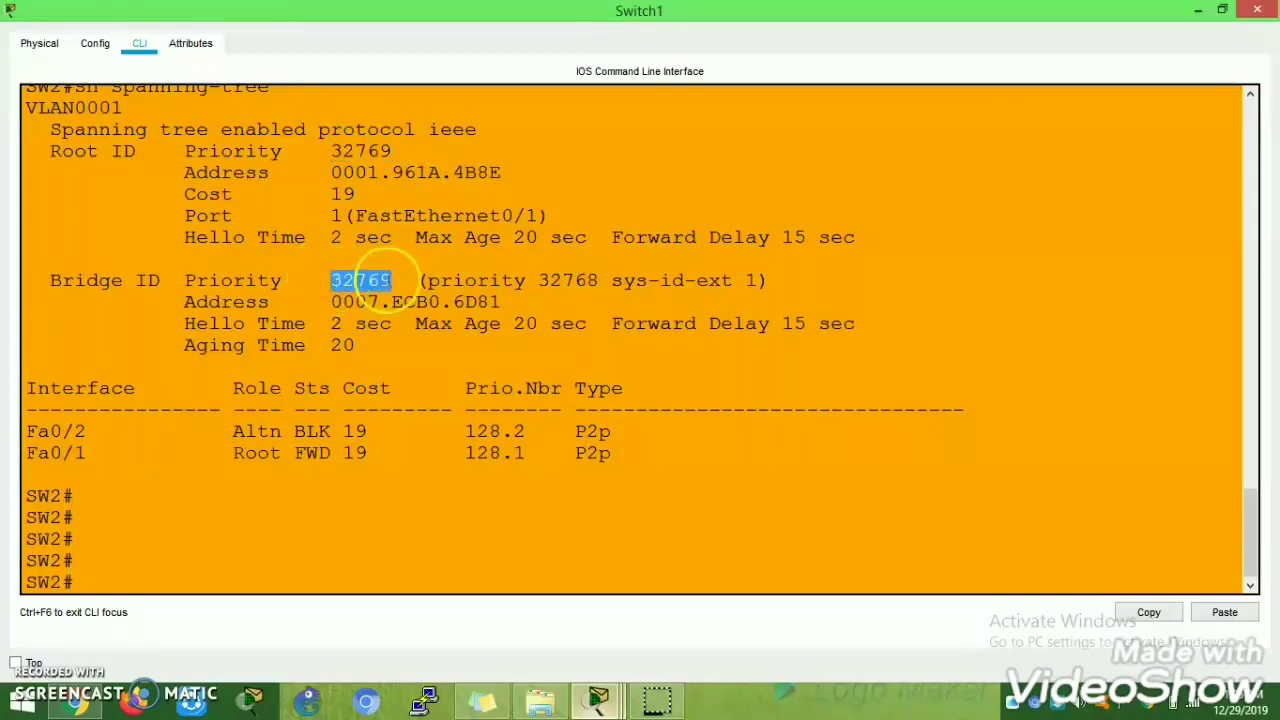
{"action": "triple_click", "coordinate": [360, 535]}
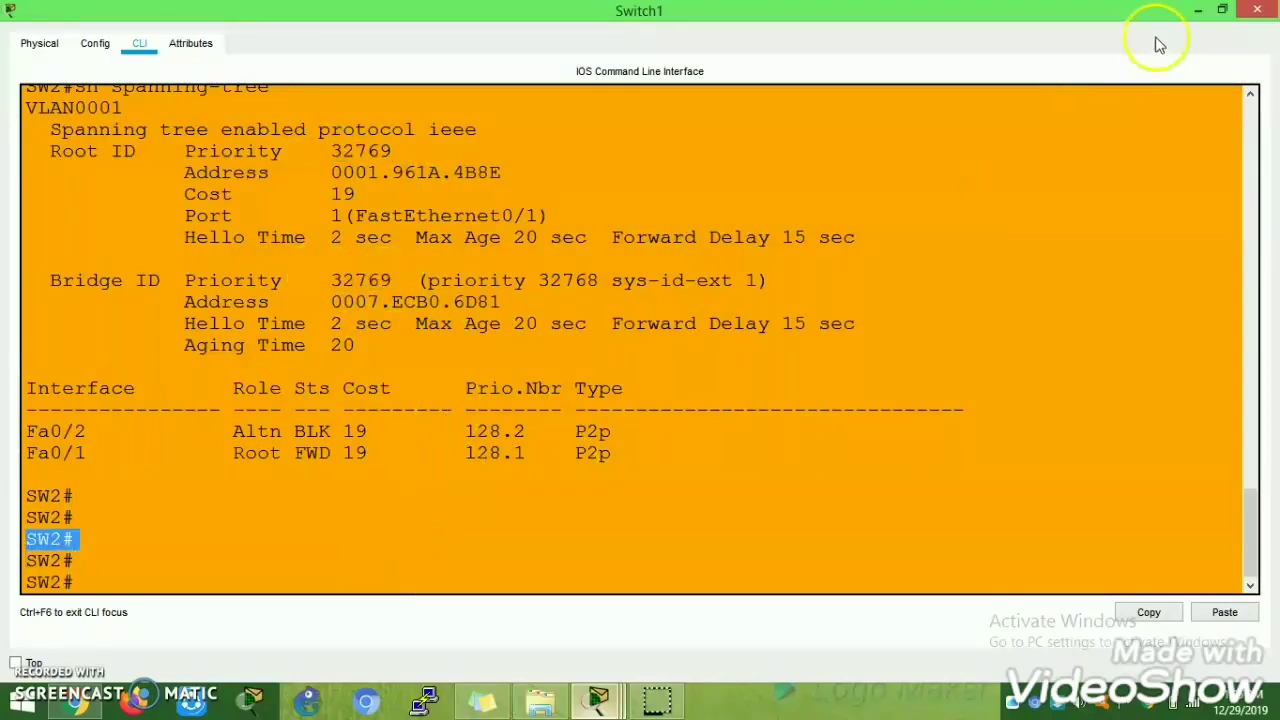
{"action": "left_click", "coordinate": [1197, 11]}
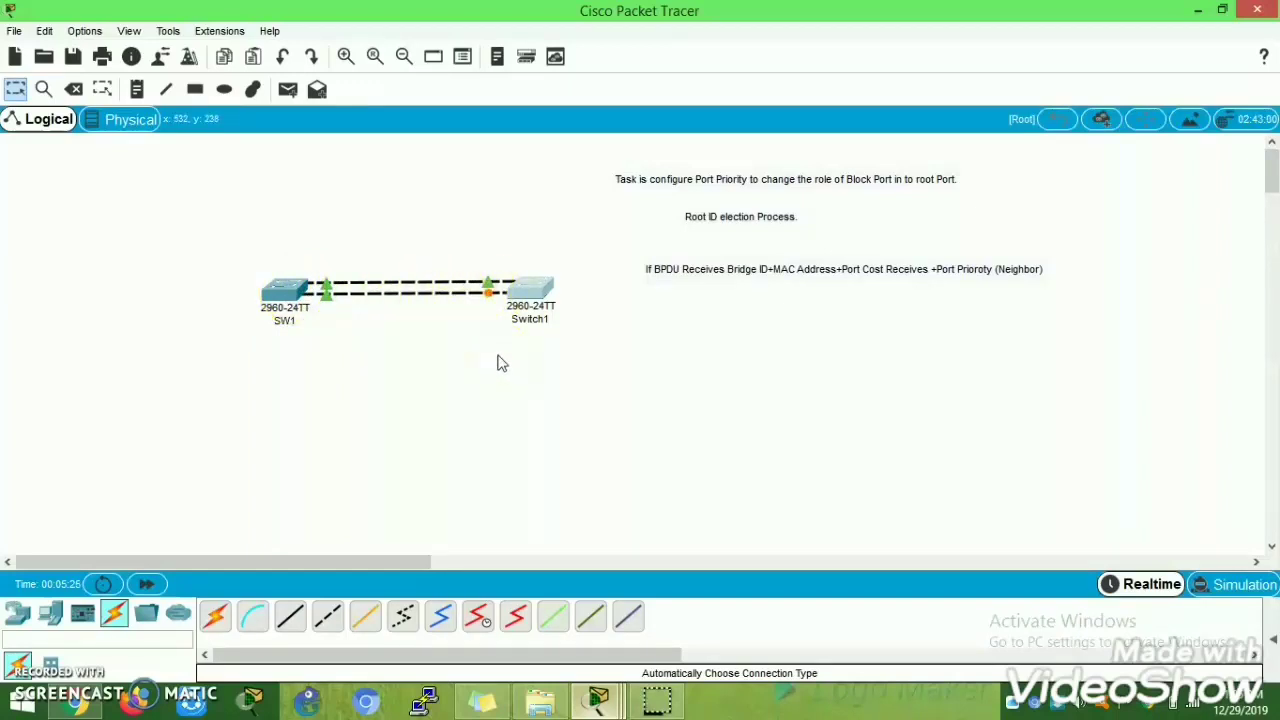
Step: Open SW1's command line and enter global configuration mode
{"action": "mouse_move", "coordinate": [288, 302]}
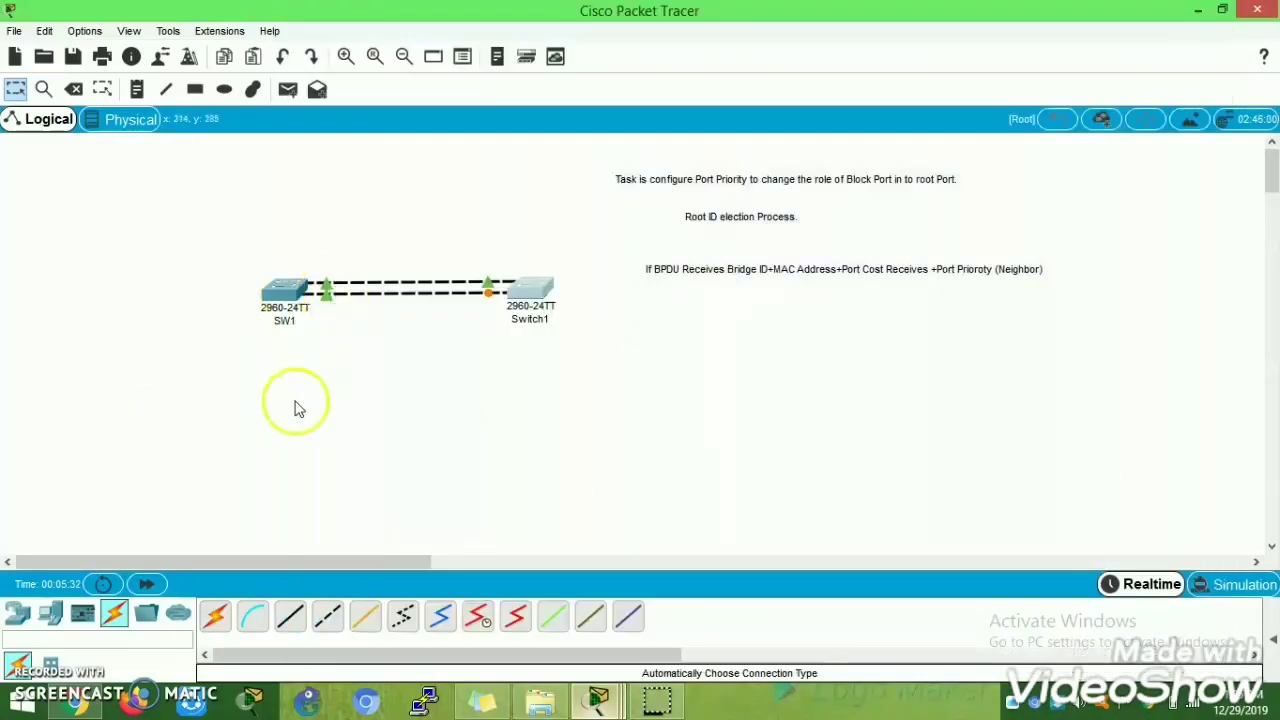
{"action": "left_click", "coordinate": [282, 298]}
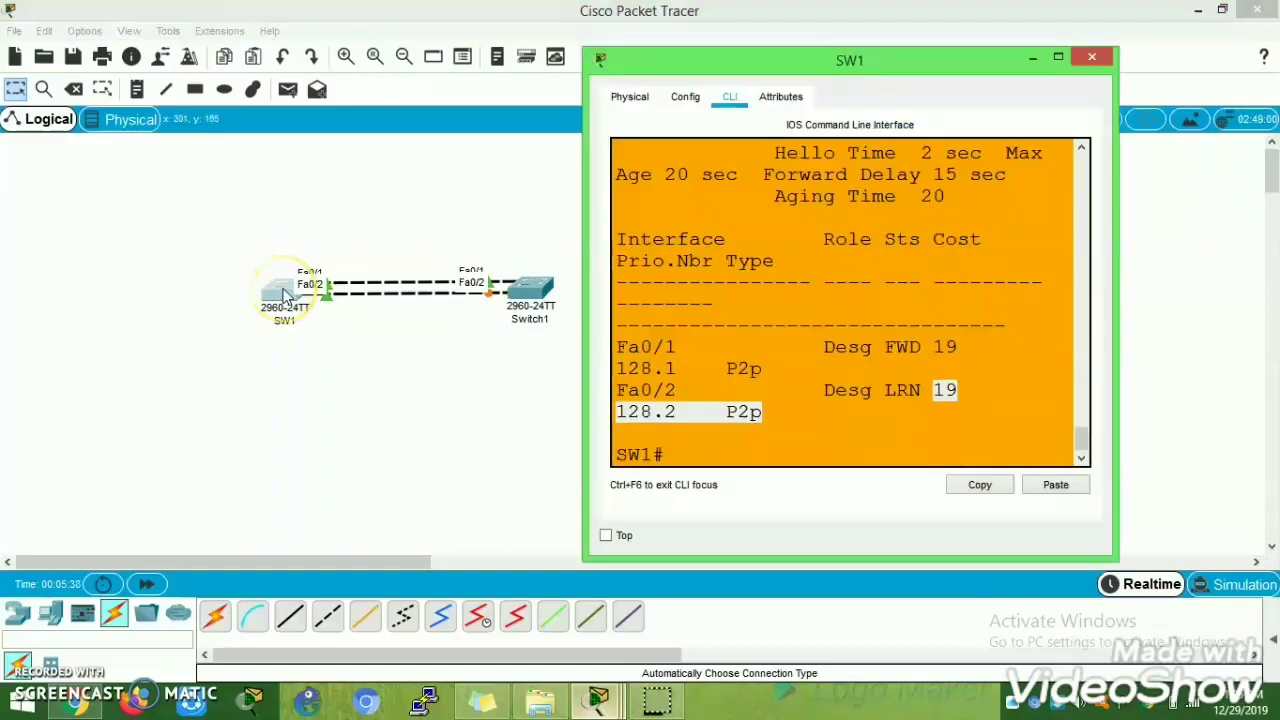
{"action": "left_click", "coordinate": [812, 401]}
{"action": "key", "text": "Return"}
{"action": "key", "text": "Return"}
{"action": "key", "text": "Return"}
{"action": "key", "text": "Return"}
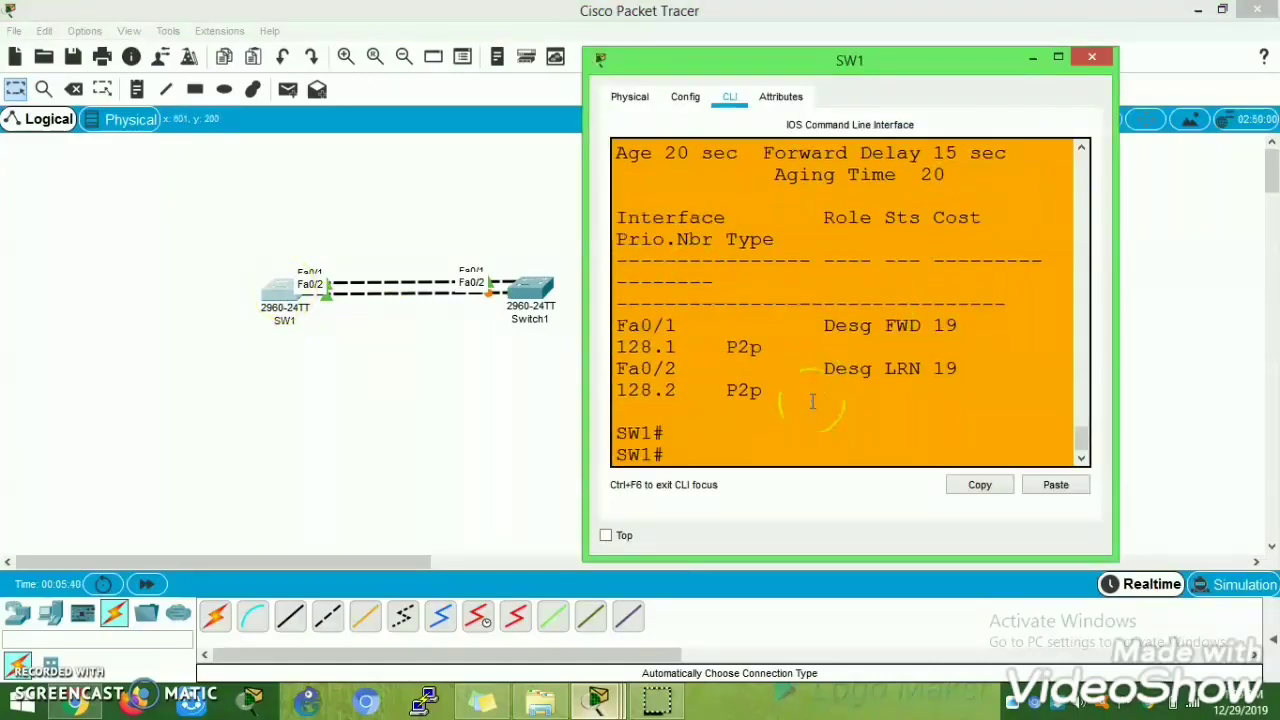
{"action": "type", "text": "conf t"}
{"action": "key", "text": "Return"}
{"action": "key", "text": "Return"}
{"action": "key", "text": "Return"}
{"action": "key", "text": "Return"}
{"action": "key", "text": "Return"}
{"action": "key", "text": "Return"}
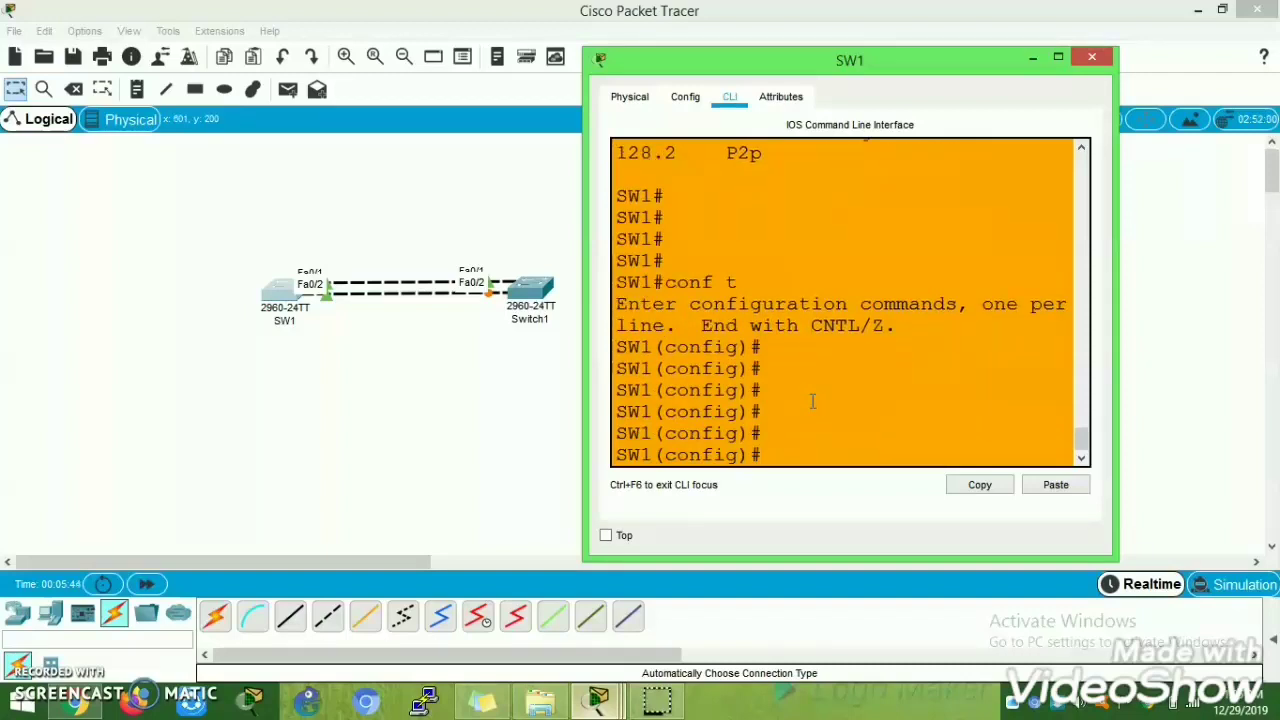
Step: Enter interface configuration mode for fastEthernet 0/2 on SW1
{"action": "type", "text": "int"}
{"action": "key", "text": "Tab"}
{"action": "type", "text": "f"}
{"action": "key", "text": "Tab"}
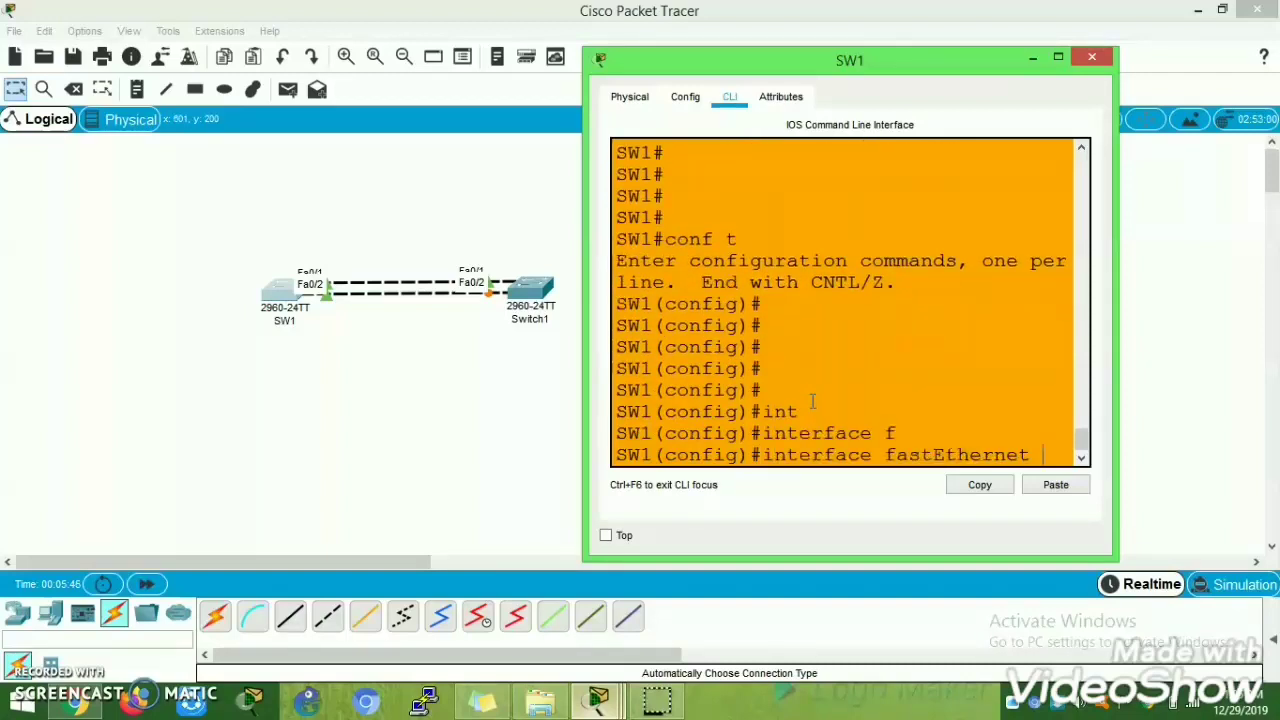
{"action": "type", "text": "0/2"}
{"action": "key", "text": "Return"}
{"action": "key", "text": "Return"}
{"action": "key", "text": "Return"}
{"action": "key", "text": "Return"}
{"action": "key", "text": "Return"}
{"action": "key", "text": "Return"}
{"action": "key", "text": "Return"}
{"action": "key", "text": "Return"}
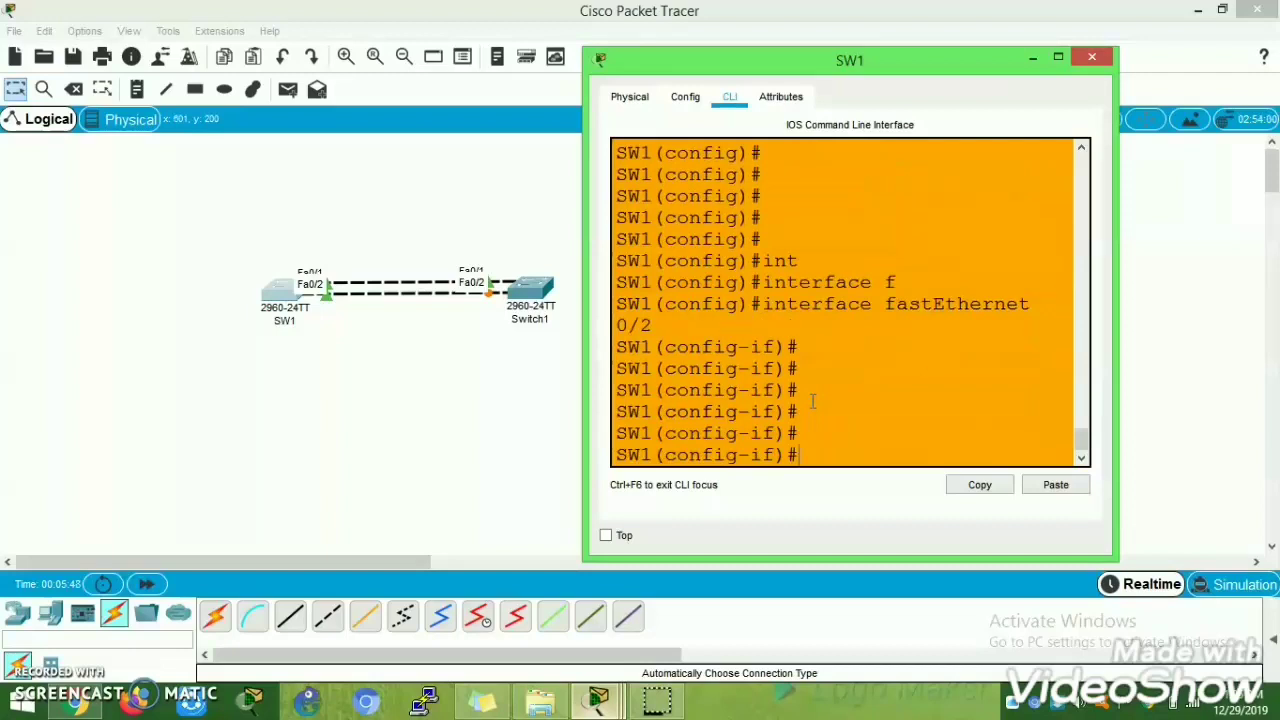
Step: Set the spanning-tree port priority for VLAN 1 on SW1's Fa0/2 to 64, enlarging the command-line window
{"action": "type", "text": "span"}
{"action": "key", "text": "Tab"}
{"action": "type", "text": "vl"}
{"action": "key", "text": "Tab"}
{"action": "type", "text": "1"}
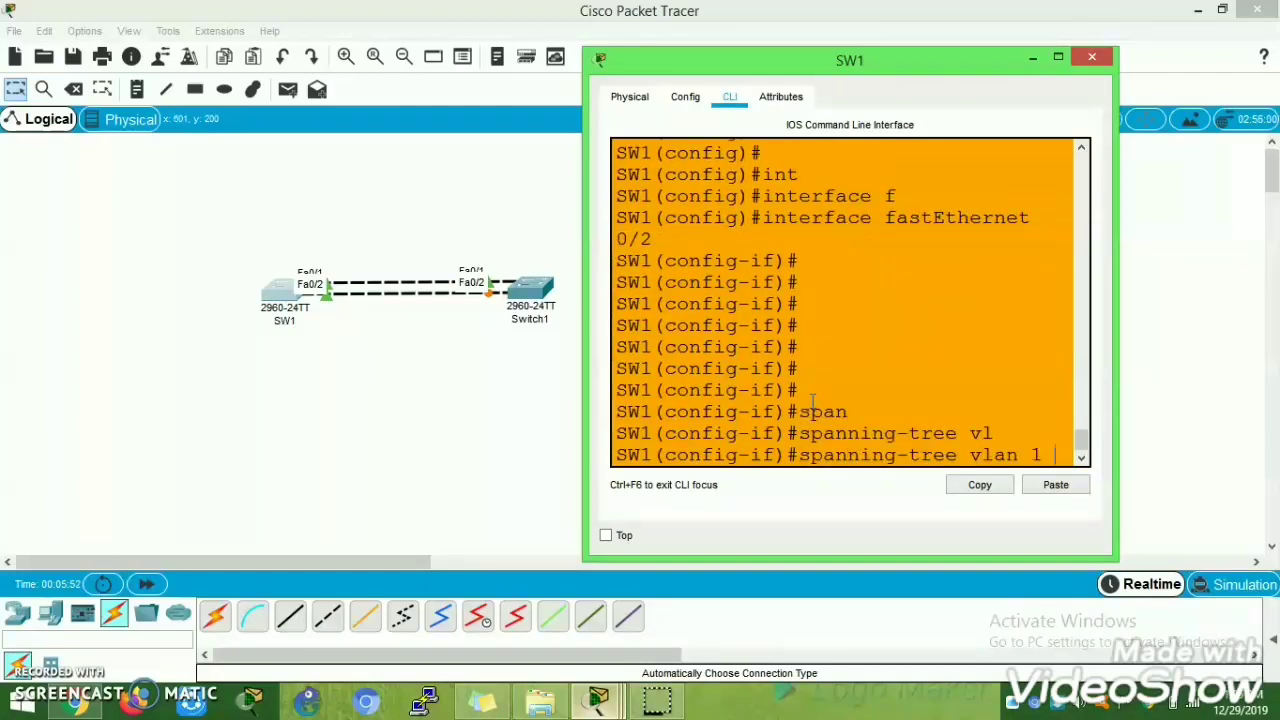
{"action": "left_click", "coordinate": [1058, 56]}
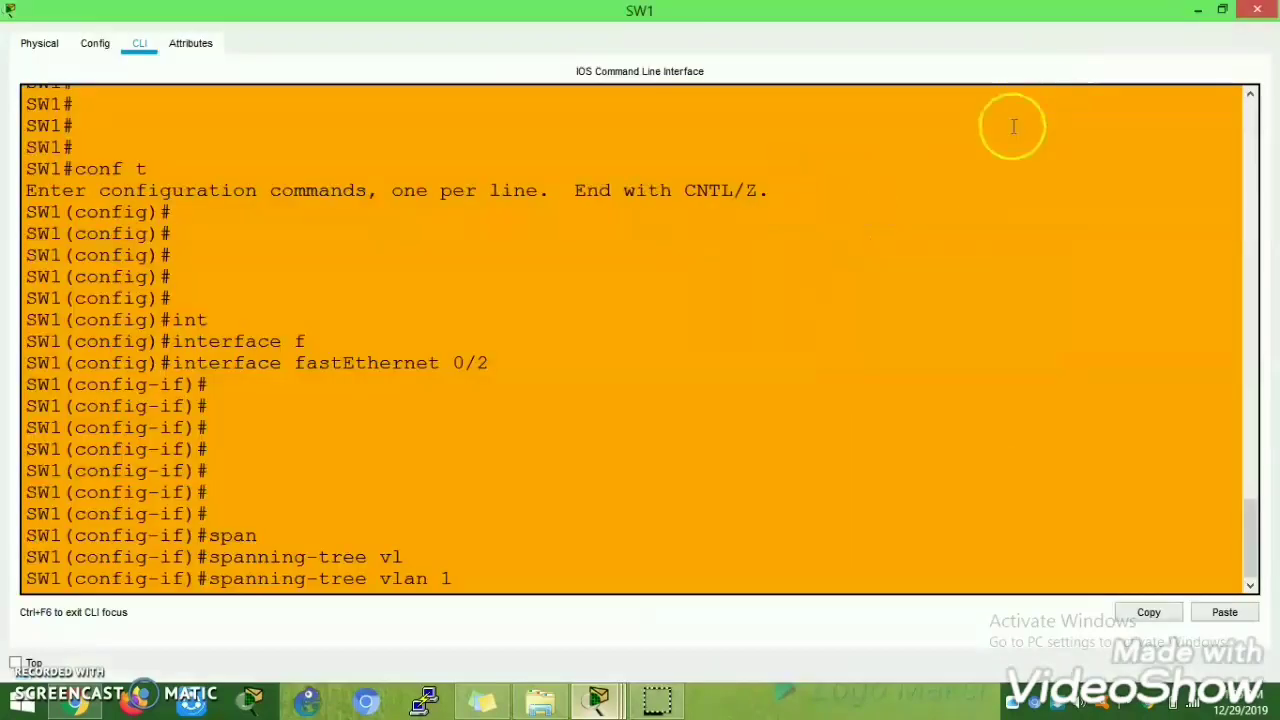
{"action": "type", "text": "por"}
{"action": "key", "text": "Tab"}
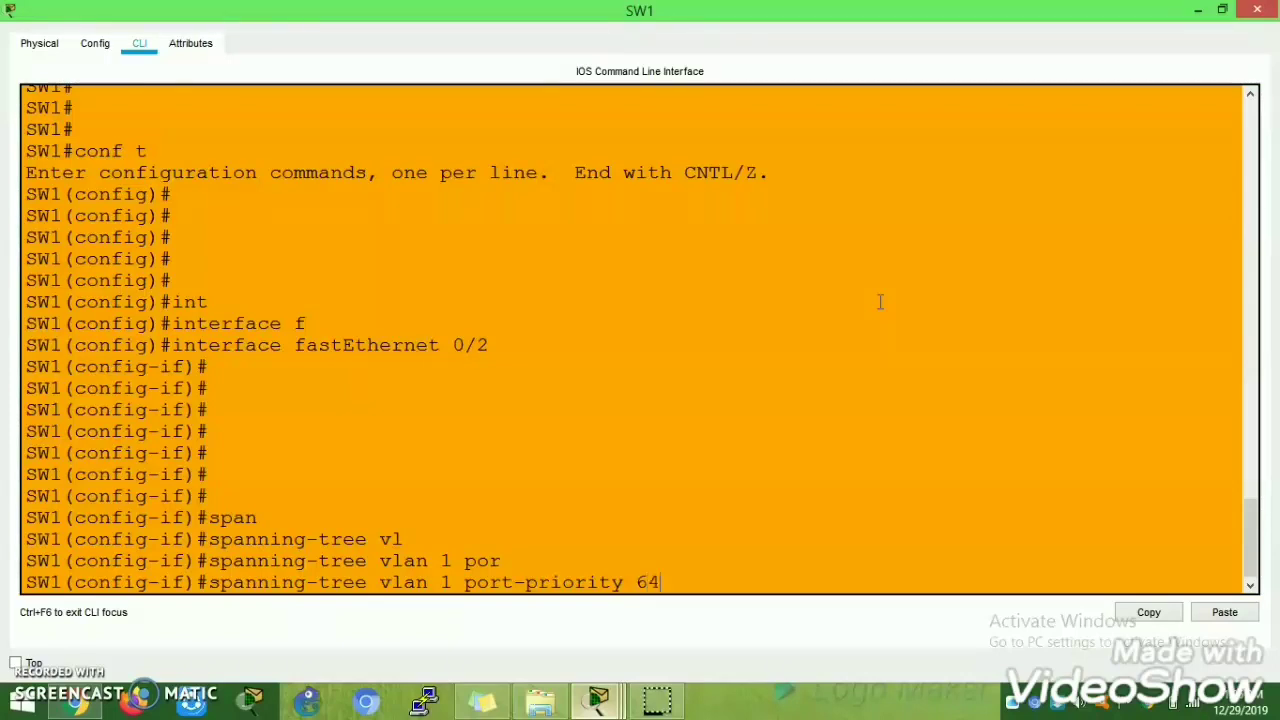
{"action": "key", "text": "Return"}
{"action": "key", "text": "Return"}
{"action": "key", "text": "Return"}
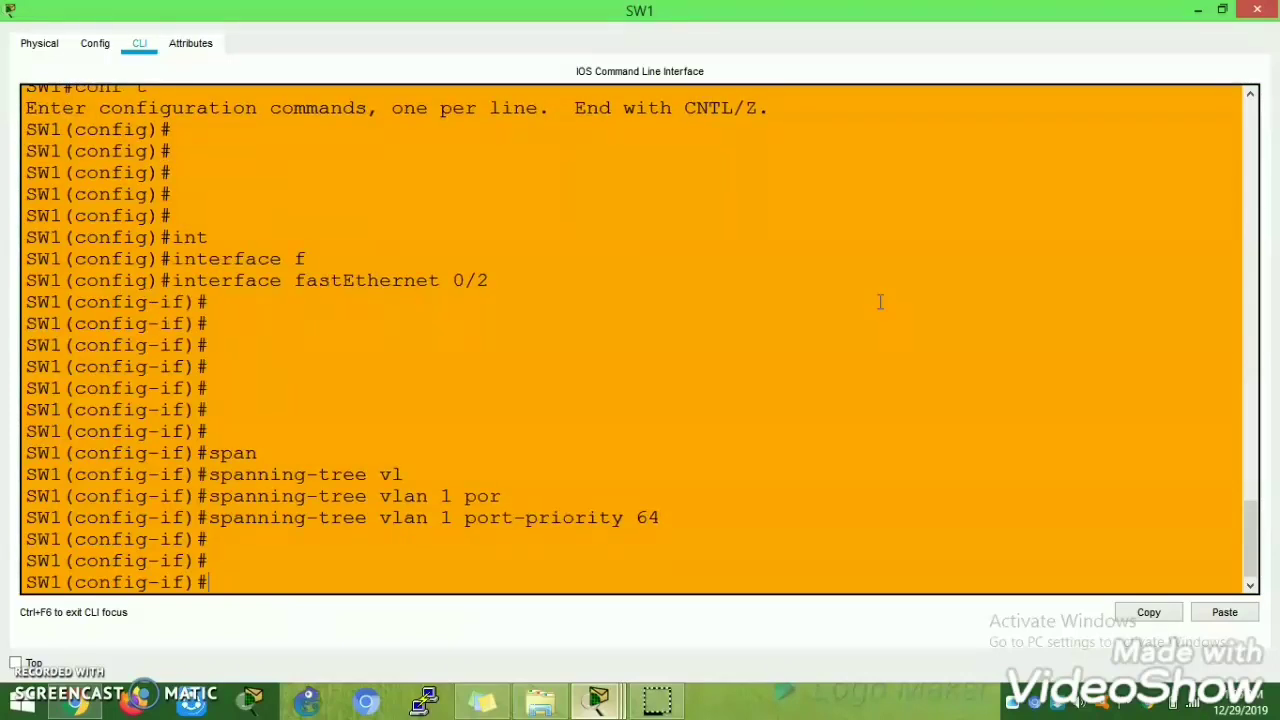
Step: Try to set the VLAN 1 spanning-tree port priority on SW1's Fa0/2 to 2
{"action": "key", "text": "Up"}
{"action": "key", "text": "BackSpace"}
{"action": "key", "text": "BackSpace"}
{"action": "type", "text": "2"}
{"action": "key", "text": "Return"}
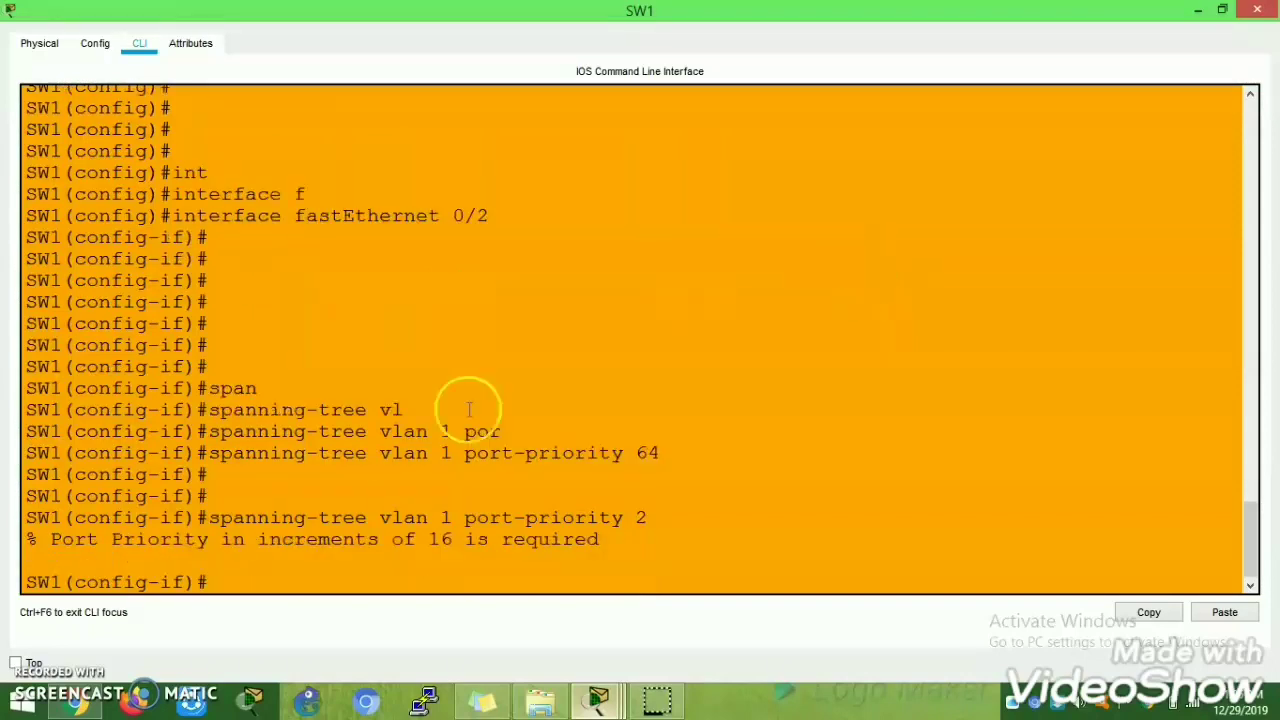
Step: Copy the command-line message "Port Priority in increments of 16 is required" into a note below the switch topology
{"action": "mouse_move", "coordinate": [44, 540]}
{"action": "left_mouse_down"}
{"action": "mouse_move", "coordinate": [668, 546]}
{"action": "mouse_move", "coordinate": [38, 541]}
{"action": "left_mouse_up"}
{"action": "left_click", "coordinate": [617, 543]}
{"action": "right_click", "coordinate": [68, 545]}
{"action": "left_click", "coordinate": [104, 555]}
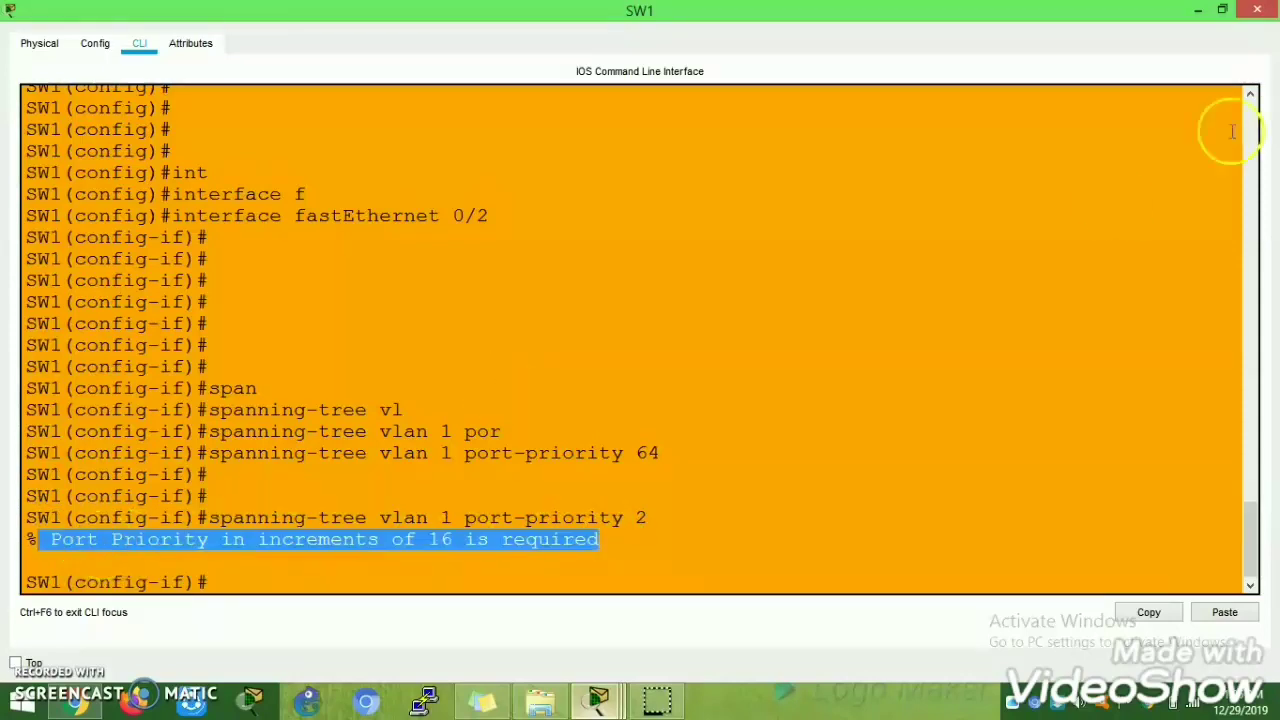
{"action": "left_click", "coordinate": [1197, 10]}
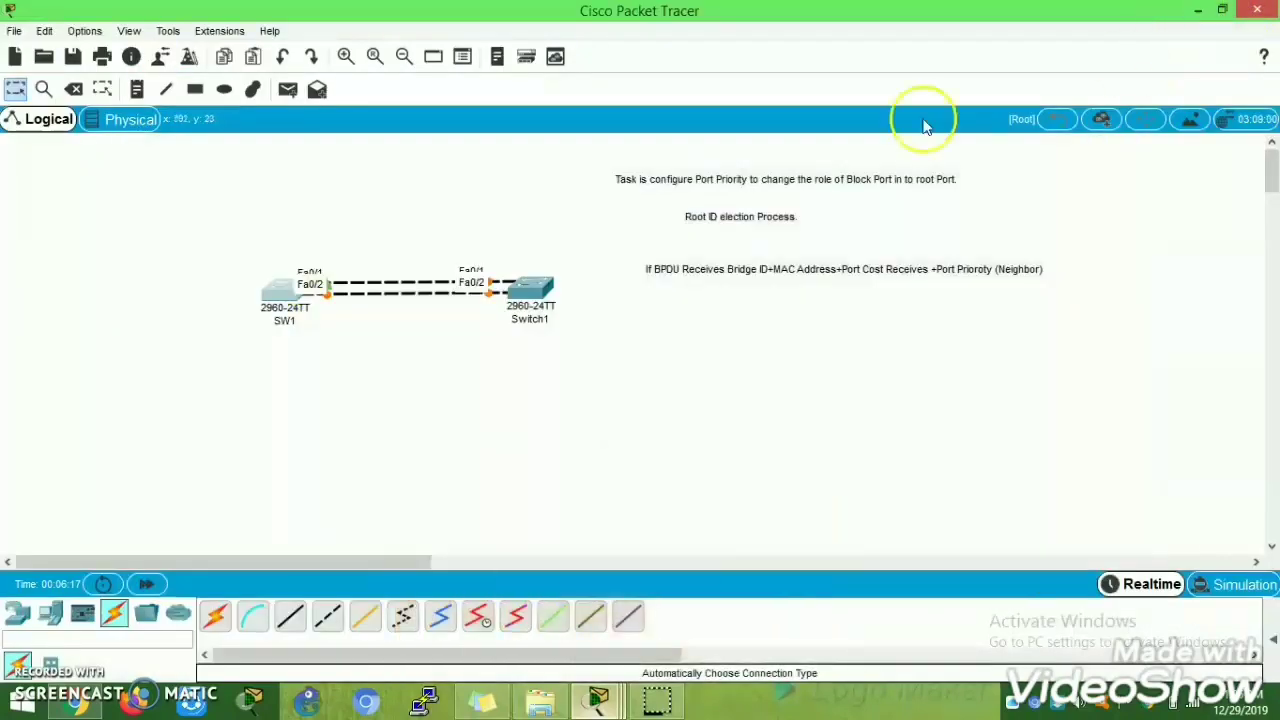
{"action": "left_click", "coordinate": [140, 89]}
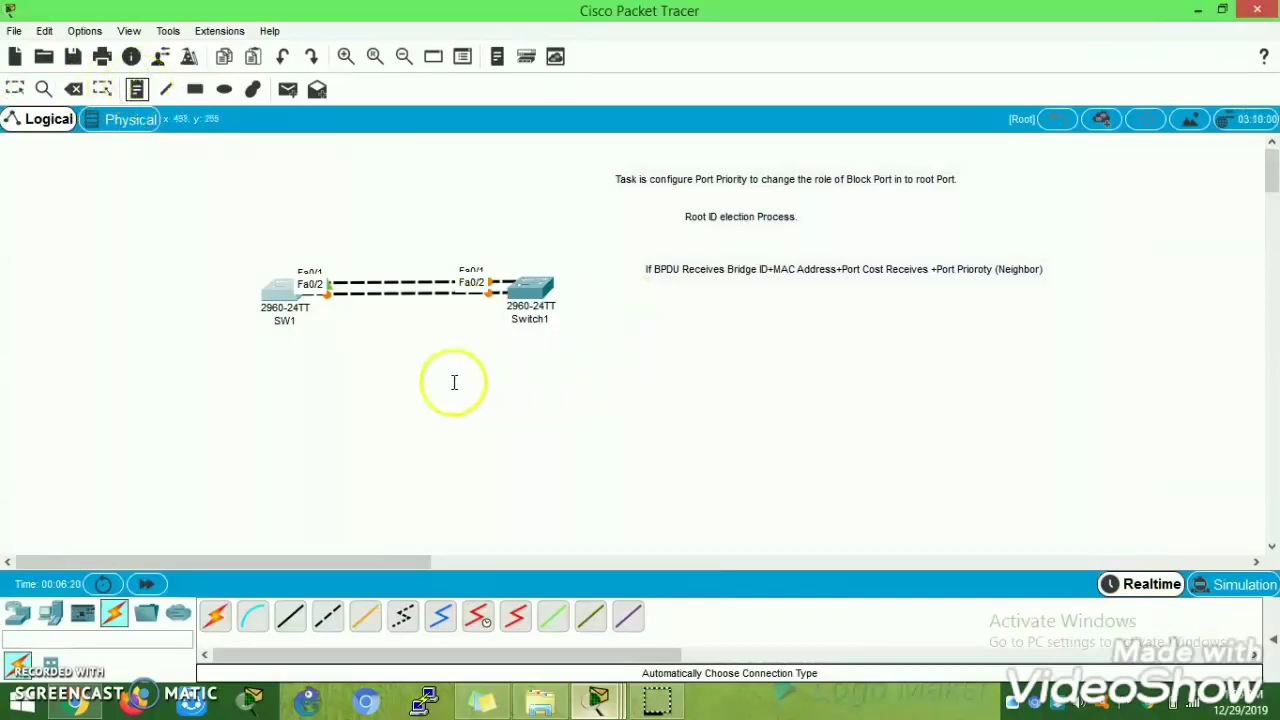
{"action": "left_click", "coordinate": [366, 400]}
{"action": "key", "text": "ctrl+v"}
{"action": "left_click", "coordinate": [735, 345]}
{"action": "left_click", "coordinate": [327, 320]}
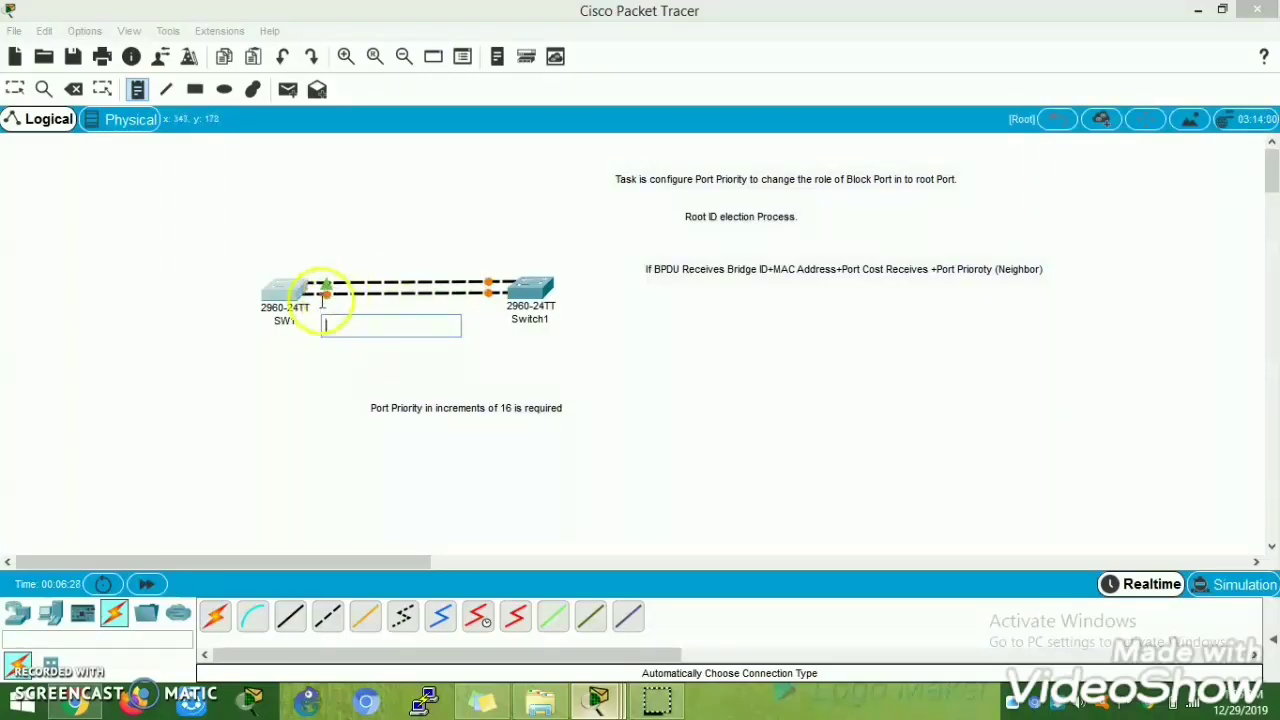
{"action": "left_click", "coordinate": [514, 287]}
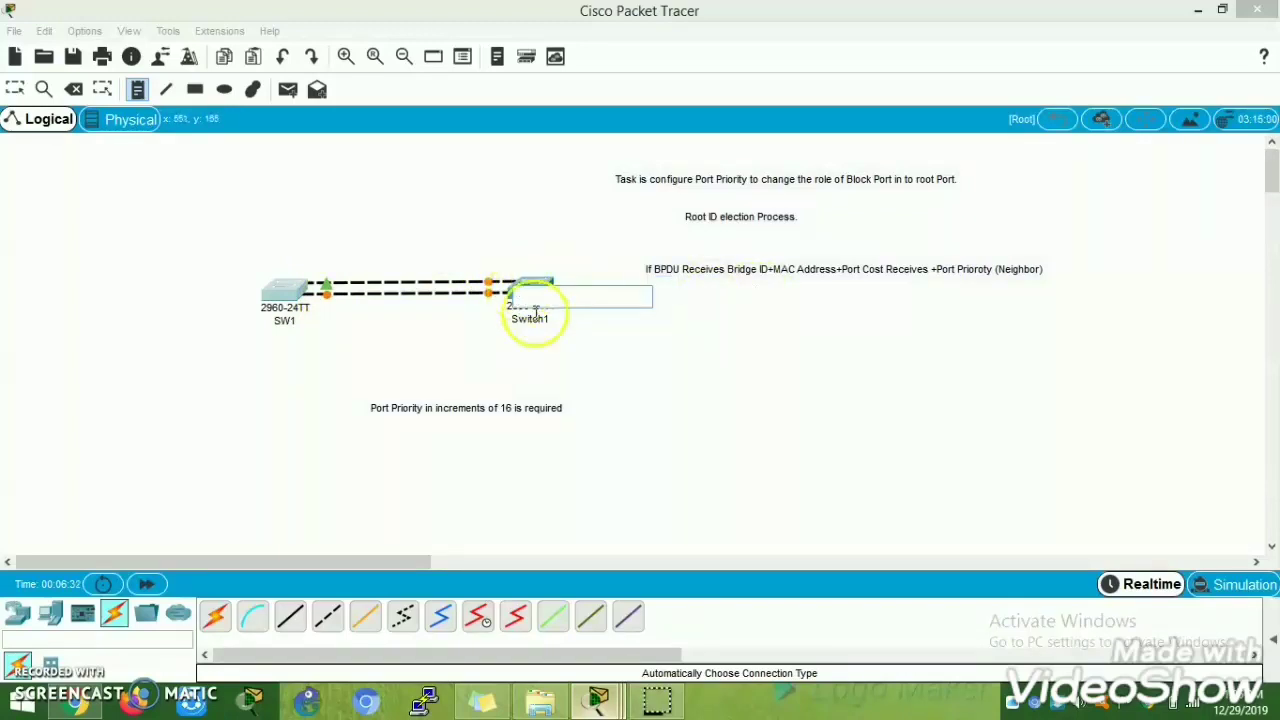
Step: Return to the topology, leave the note-placing tool and open Switch1's command-line window
{"action": "left_click", "coordinate": [598, 700]}
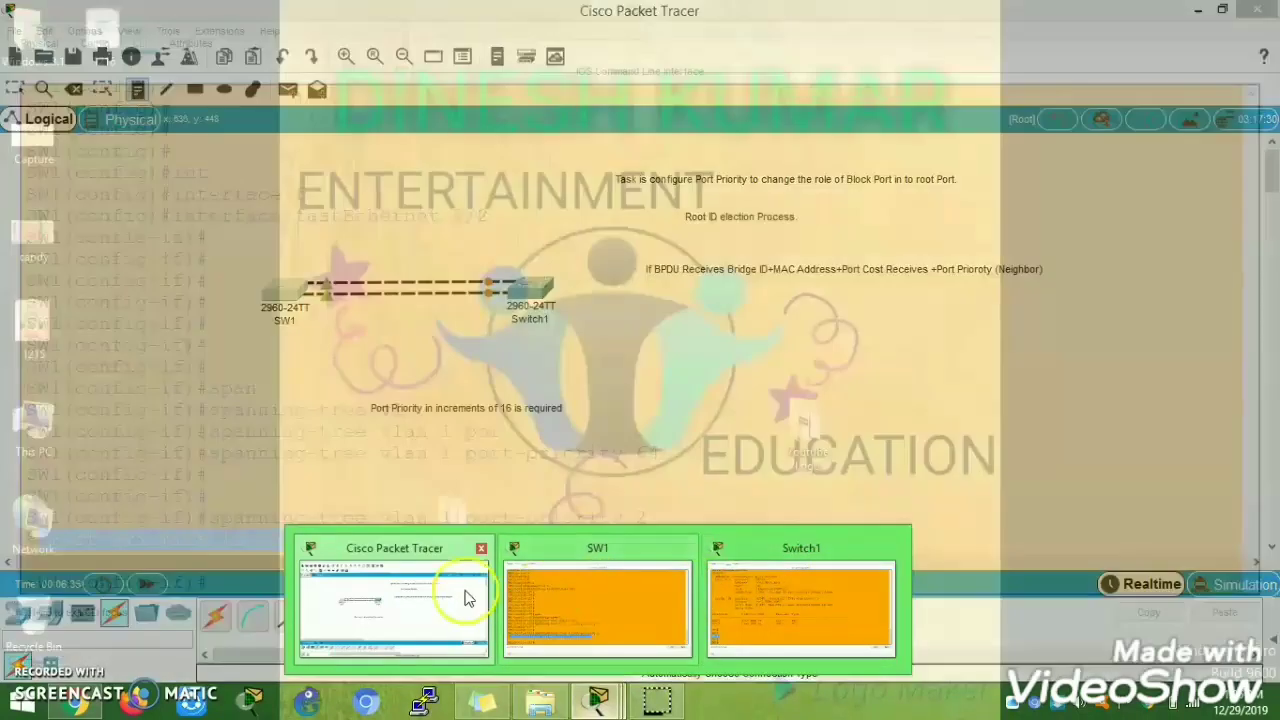
{"action": "left_click", "coordinate": [455, 600]}
{"action": "left_click", "coordinate": [518, 287]}
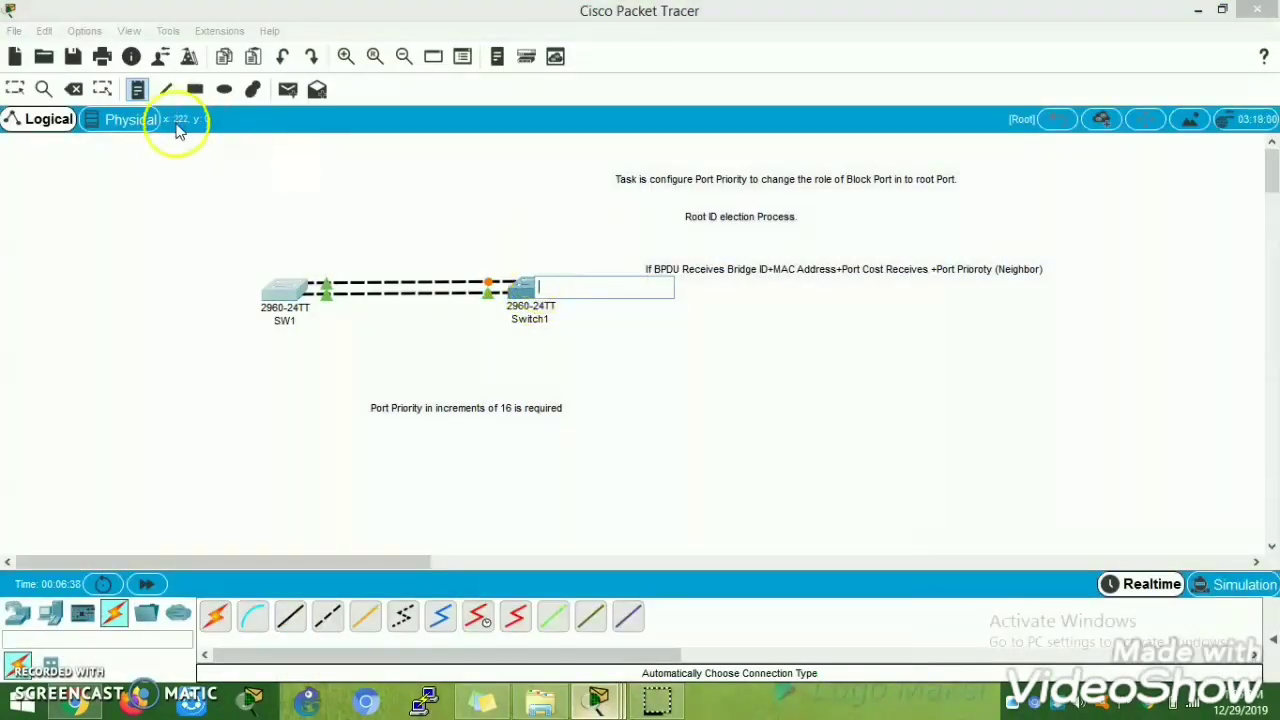
{"action": "key", "text": "Escape"}
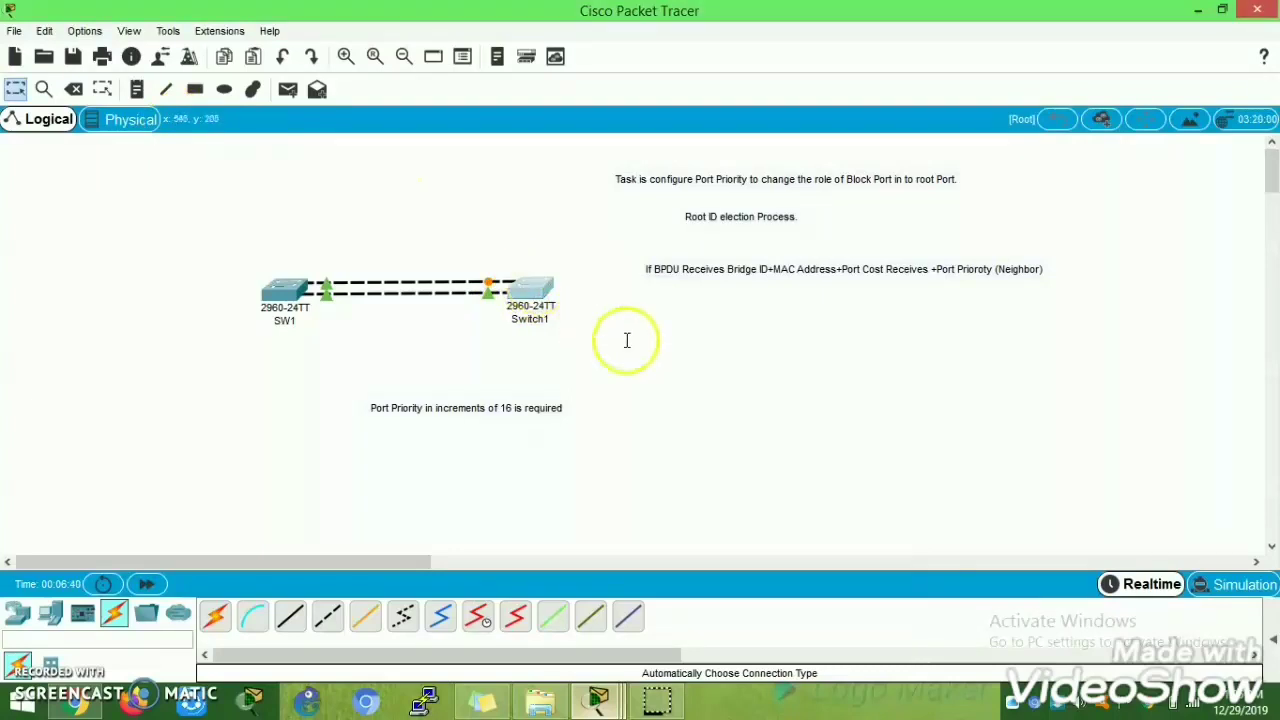
{"action": "left_click", "coordinate": [524, 291]}
{"action": "left_click", "coordinate": [1150, 47]}
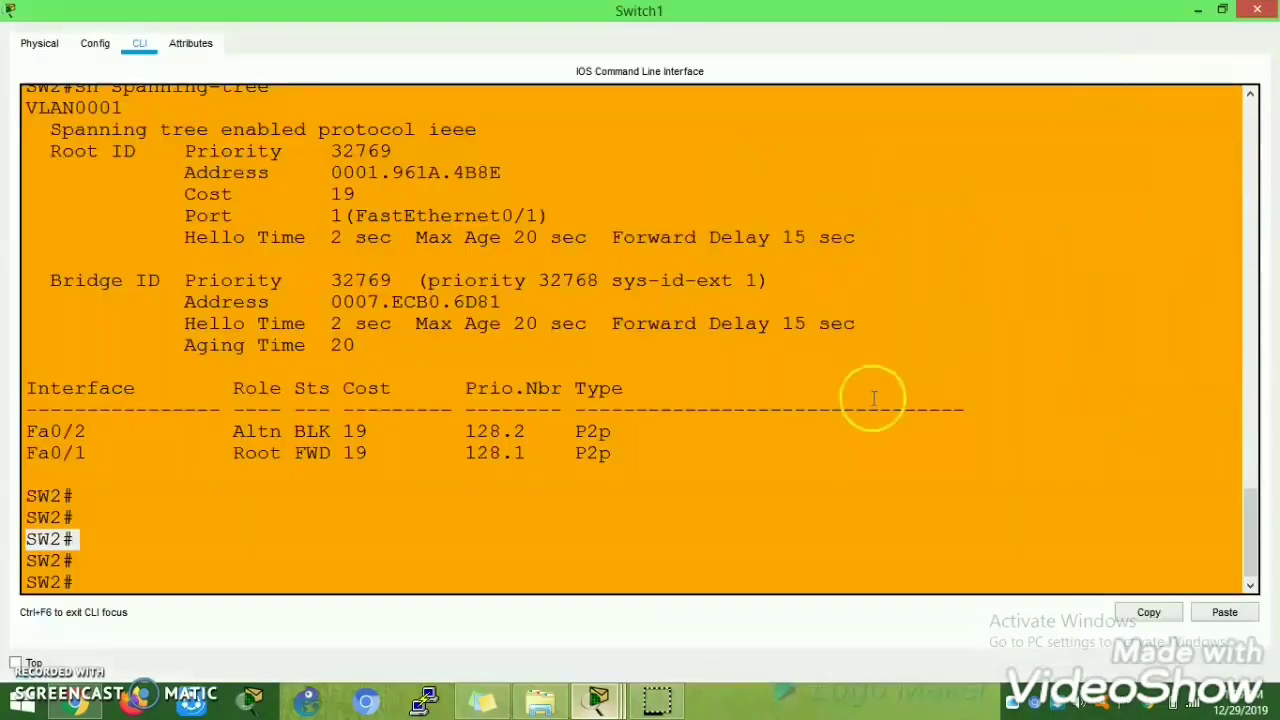
Step: Display the spanning-tree status on SW2 with sh spanning-tree
{"action": "left_click_drag", "start_coordinate": [623, 380], "coordinate": [871, 400]}
{"action": "key", "text": "Return"}
{"action": "key", "text": "Return"}
{"action": "key", "text": "Return"}
{"action": "type", "text": "sh spa"}
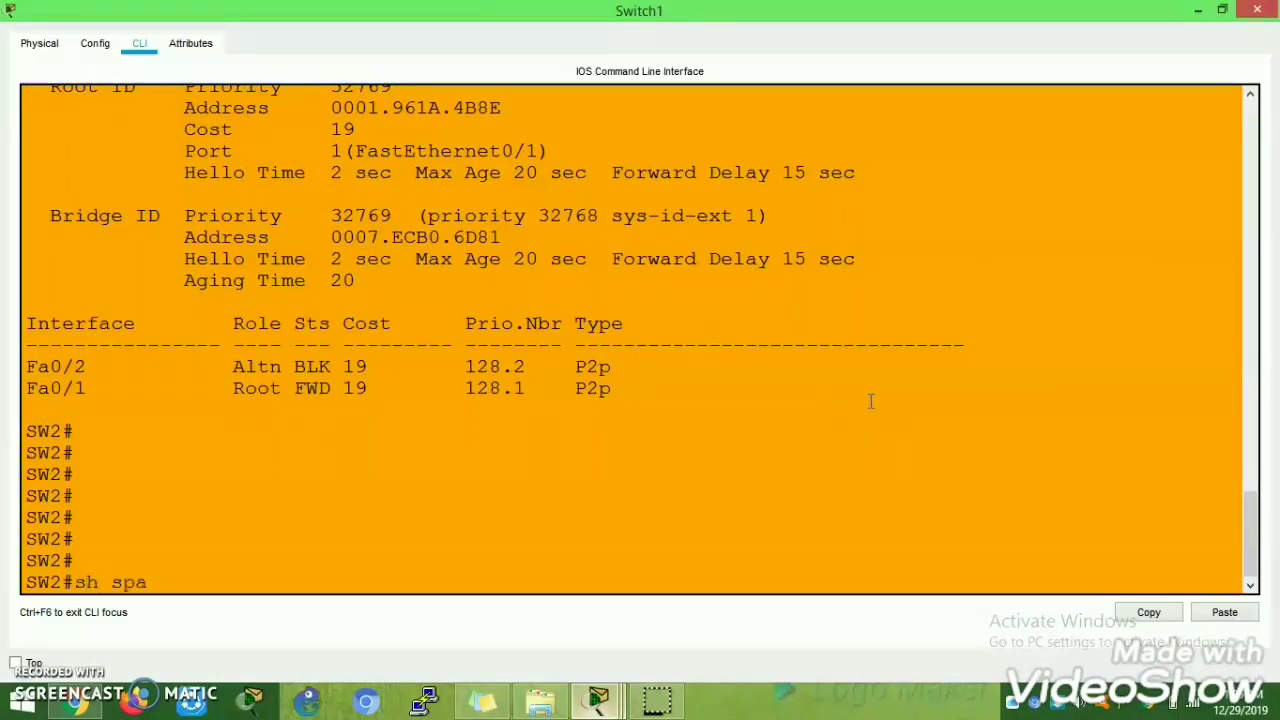
{"action": "left_click_drag", "start_coordinate": [186, 390], "coordinate": [417, 388]}
{"action": "left_click", "coordinate": [259, 572]}
{"action": "type", "text": "spanni"}
{"action": "key", "text": "Tab"}
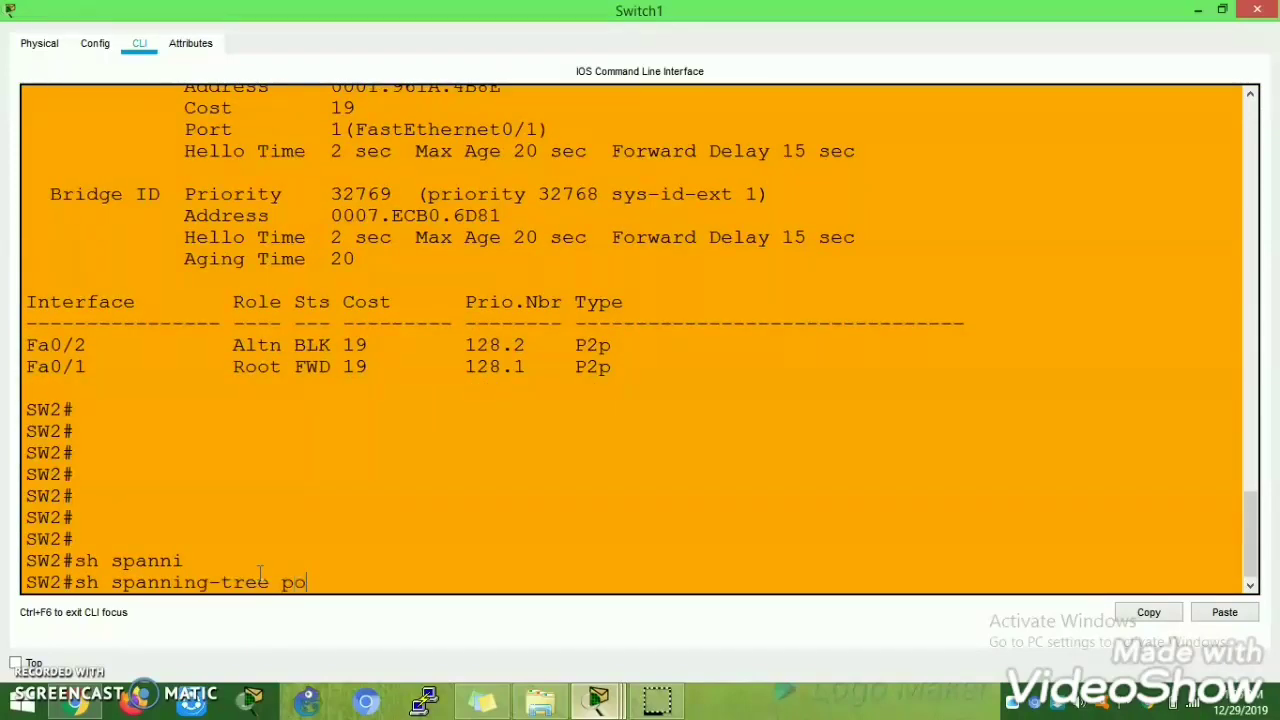
{"action": "key", "text": "Tab"}
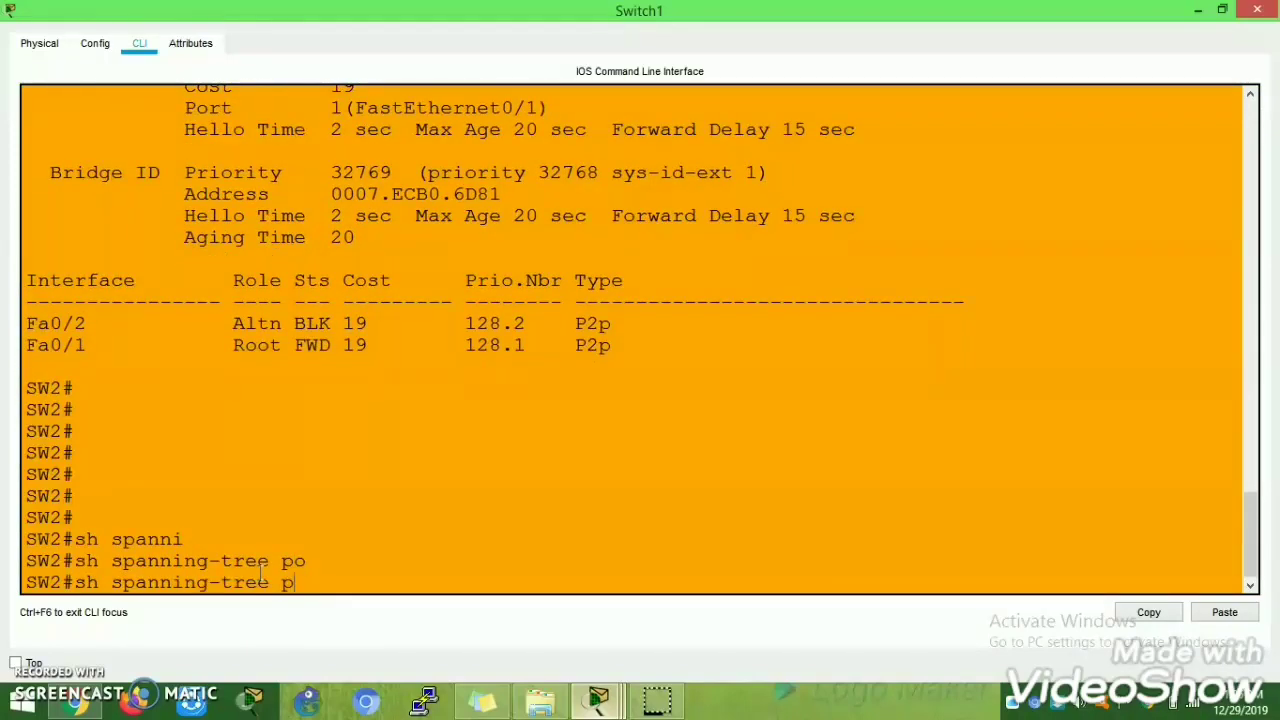
{"action": "key", "text": "Return"}
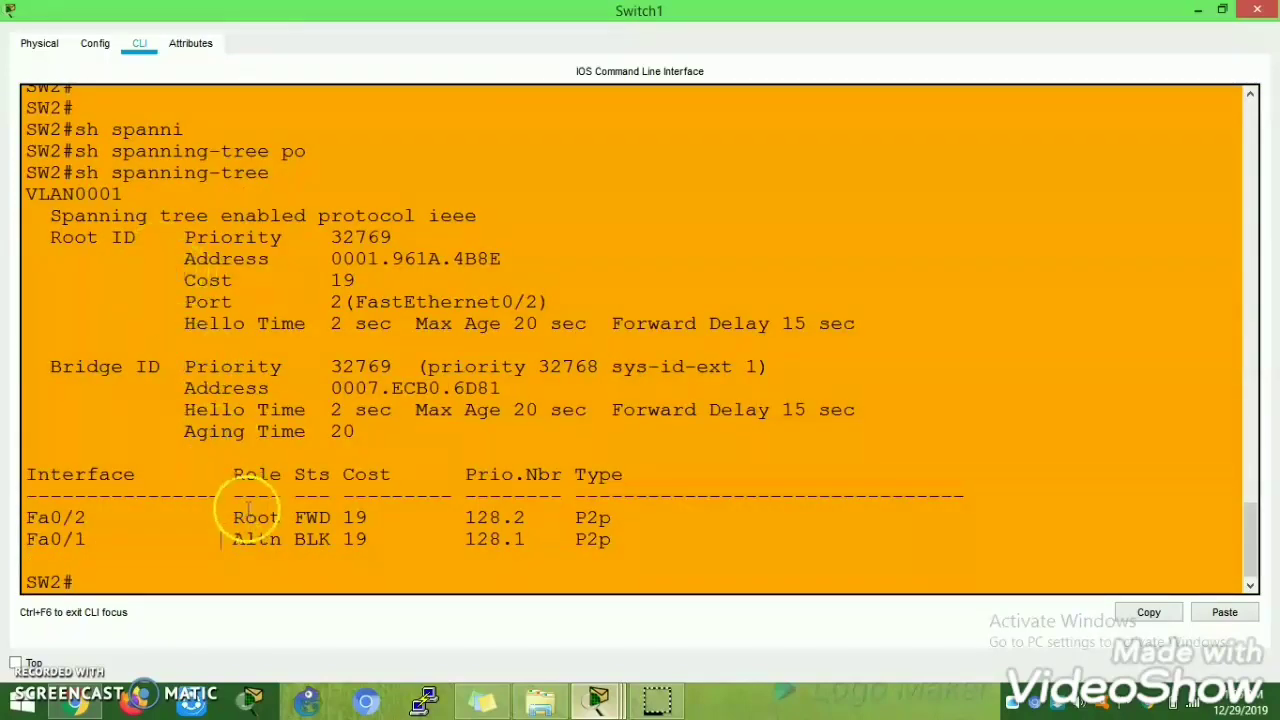
Step: Compare the roles and states of Fa0/1 and Fa0/2 between SW2's earlier and latest spanning-tree outputs
{"action": "left_click_drag", "start_coordinate": [172, 495], "coordinate": [128, 506]}
{"action": "left_click_drag", "start_coordinate": [282, 539], "coordinate": [222, 539]}
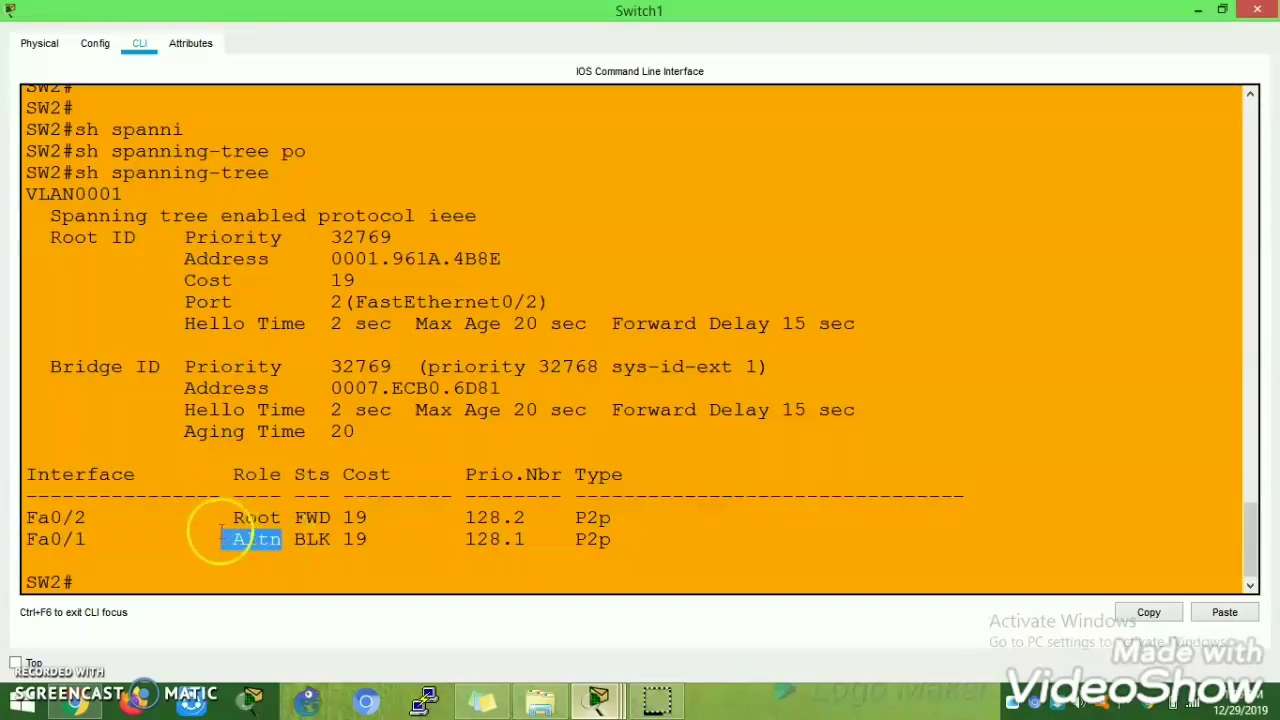
{"action": "mouse_move", "coordinate": [664, 703]}
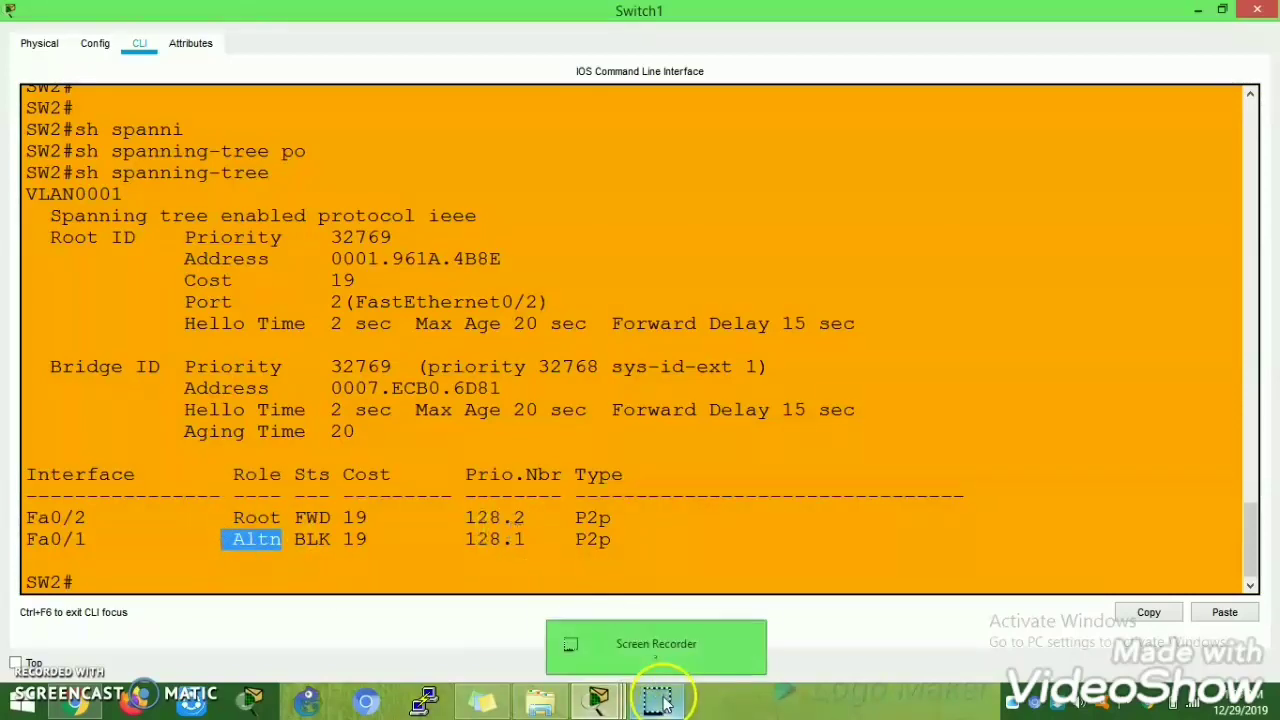
{"action": "left_click", "coordinate": [656, 655]}
{"action": "scroll", "coordinate": [25, 290], "scroll_direction": "up", "scroll_amount": 5}
{"action": "left_click_drag", "start_coordinate": [280, 278], "coordinate": [410, 279]}
{"action": "left_click", "coordinate": [25, 290]}
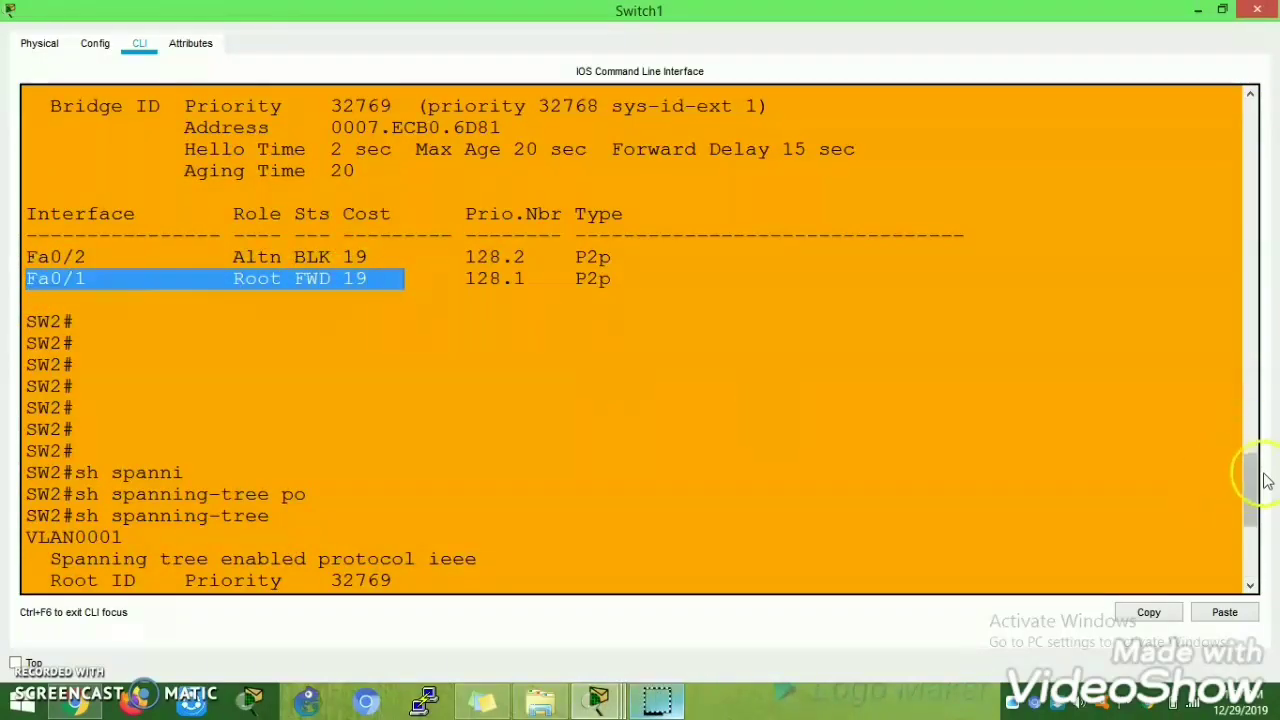
{"action": "scroll", "coordinate": [1250, 491], "scroll_direction": "down", "scroll_amount": 5}
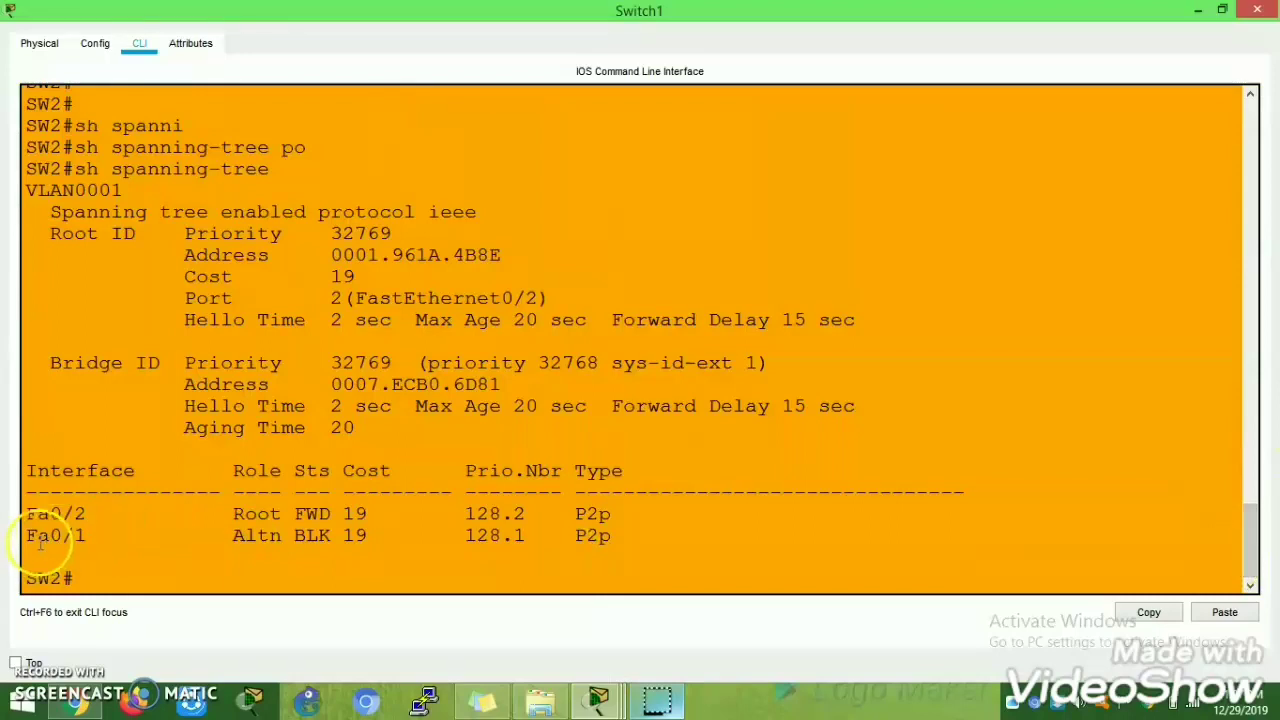
{"action": "left_click_drag", "start_coordinate": [28, 538], "coordinate": [396, 541]}
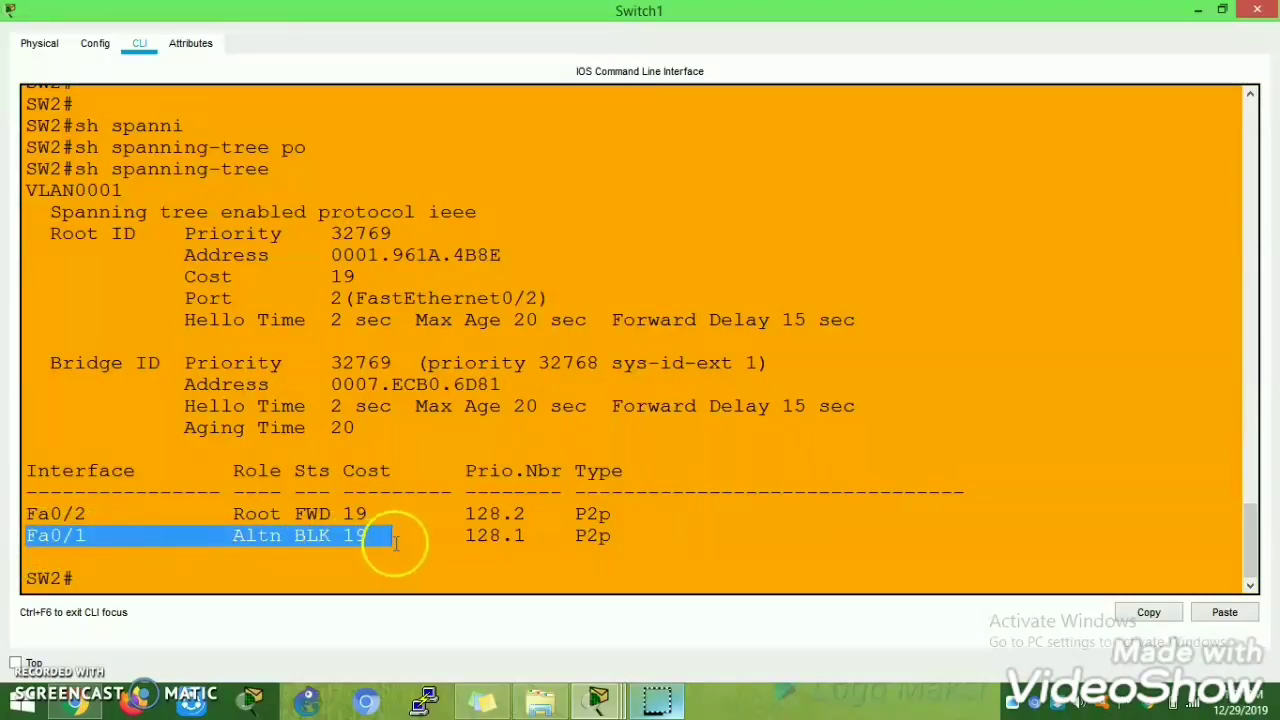
{"action": "left_click", "coordinate": [200, 537]}
{"action": "left_click_drag", "start_coordinate": [26, 537], "coordinate": [370, 537]}
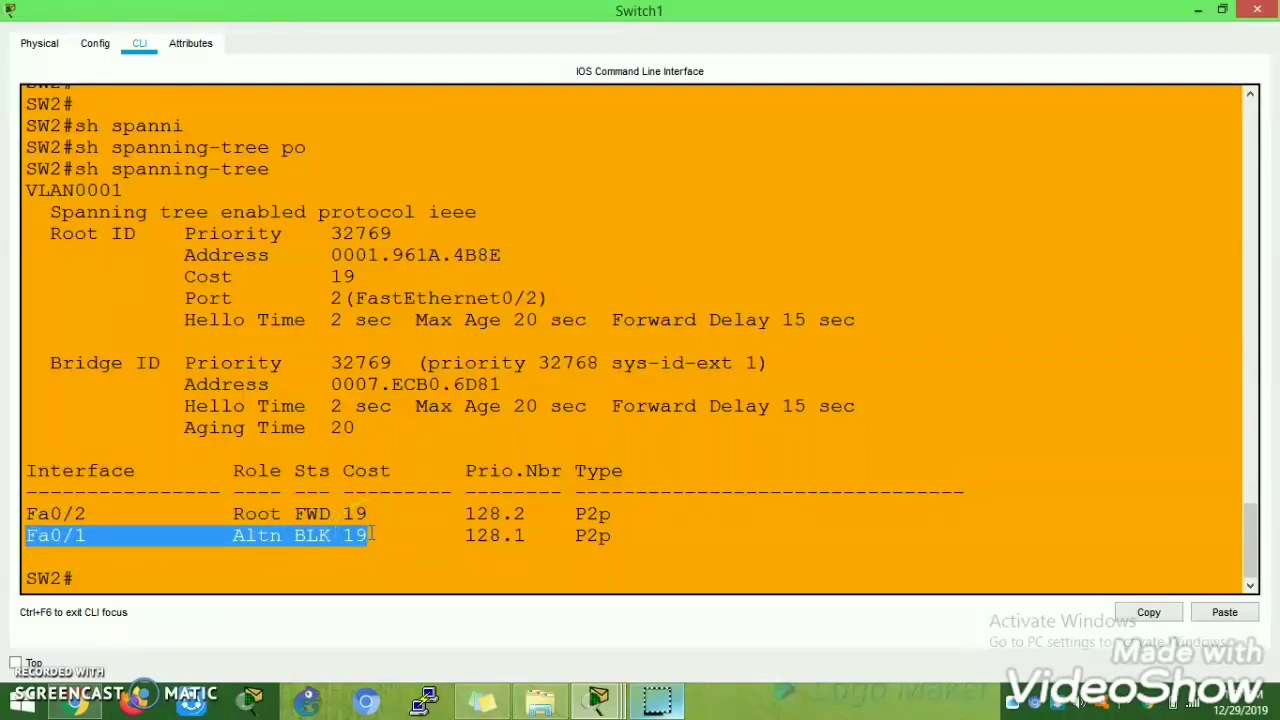
{"action": "left_click", "coordinate": [908, 563]}
Step: Add the note "We can alter Port Cost also, Default for Fastethernt is 19" below the BPDU note in the topology
{"action": "mouse_move", "coordinate": [598, 700]}
{"action": "left_click", "coordinate": [447, 613]}
{"action": "left_click", "coordinate": [829, 311]}
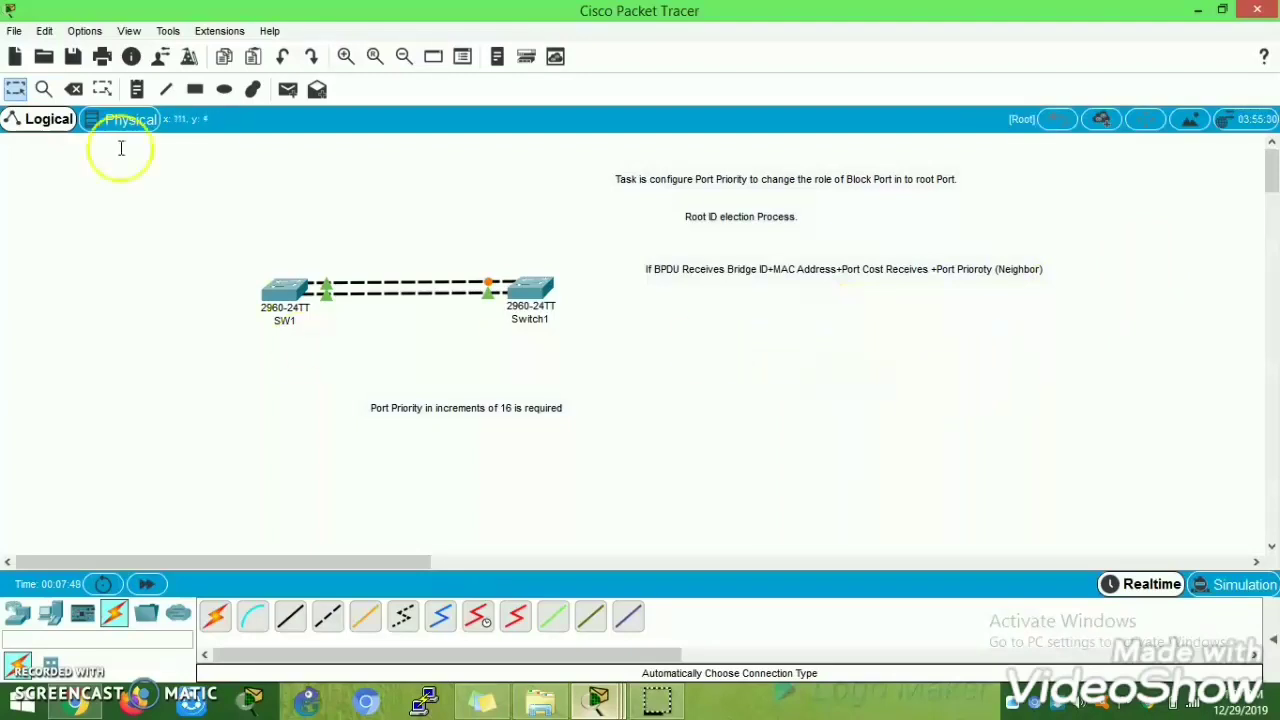
{"action": "left_click", "coordinate": [136, 89]}
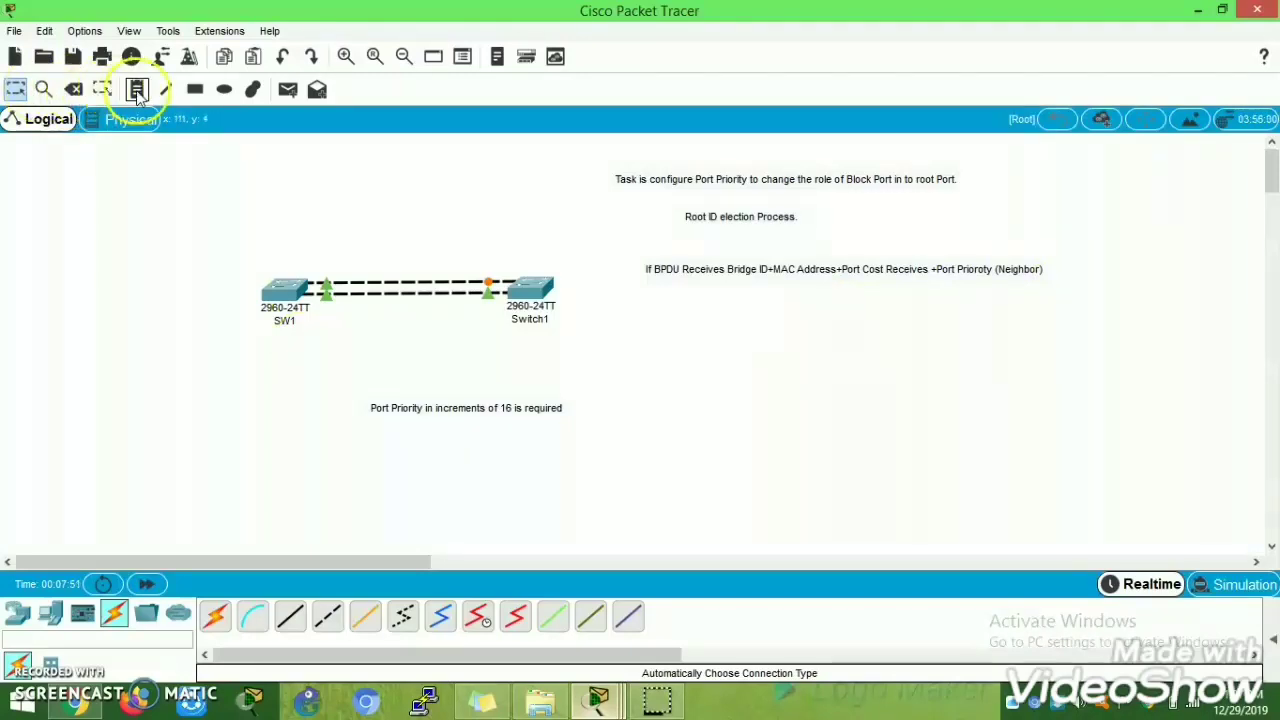
{"action": "left_click", "coordinate": [781, 350]}
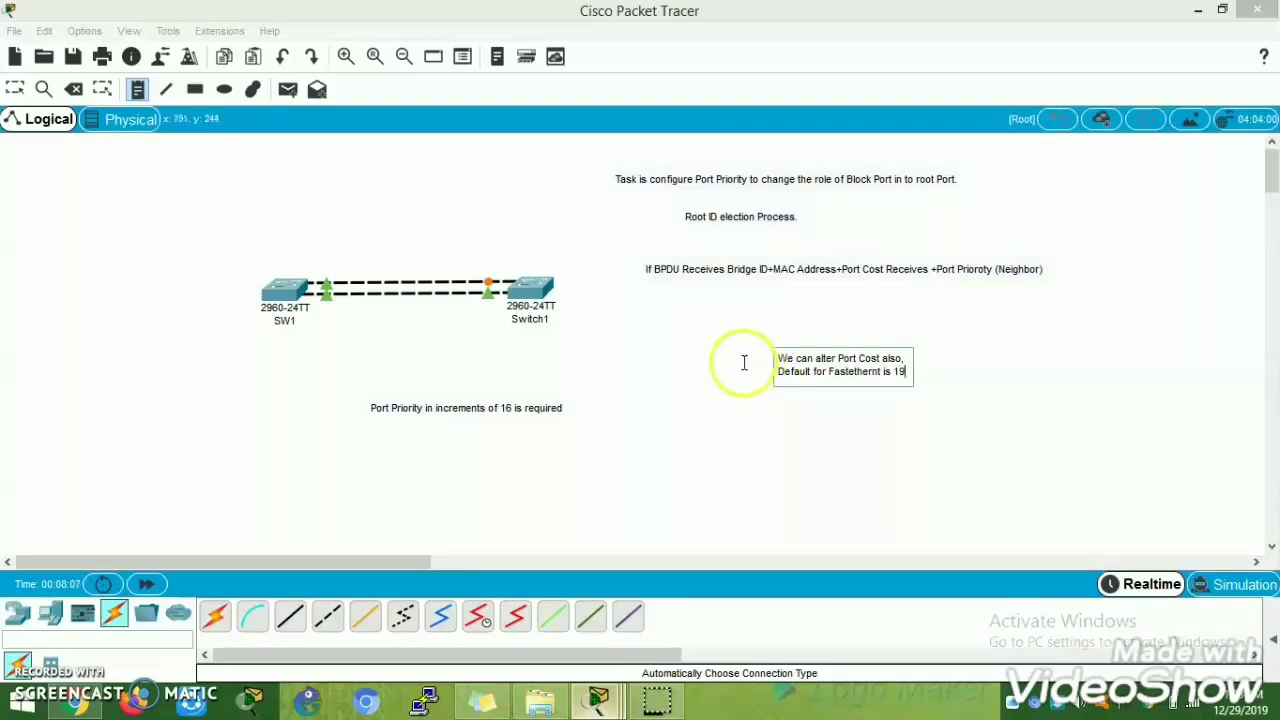
{"action": "left_click", "coordinate": [290, 285]}
{"action": "left_click", "coordinate": [242, 368]}
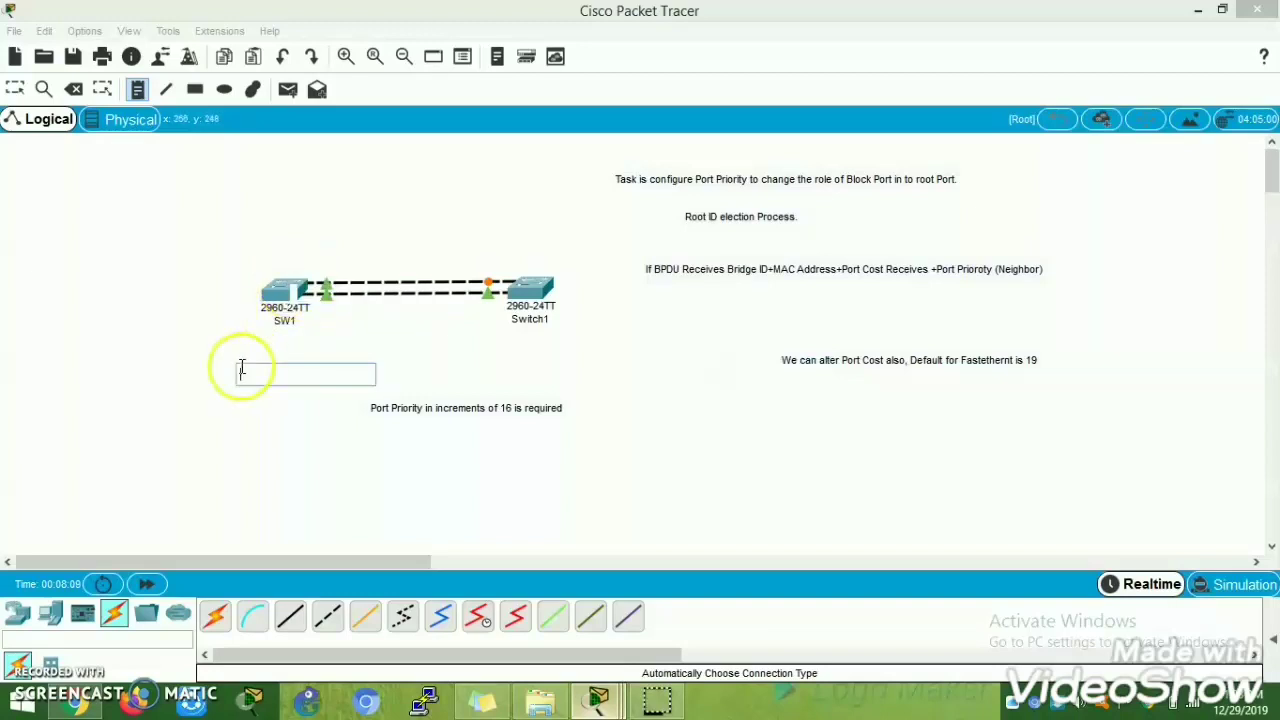
{"action": "mouse_move", "coordinate": [598, 700]}
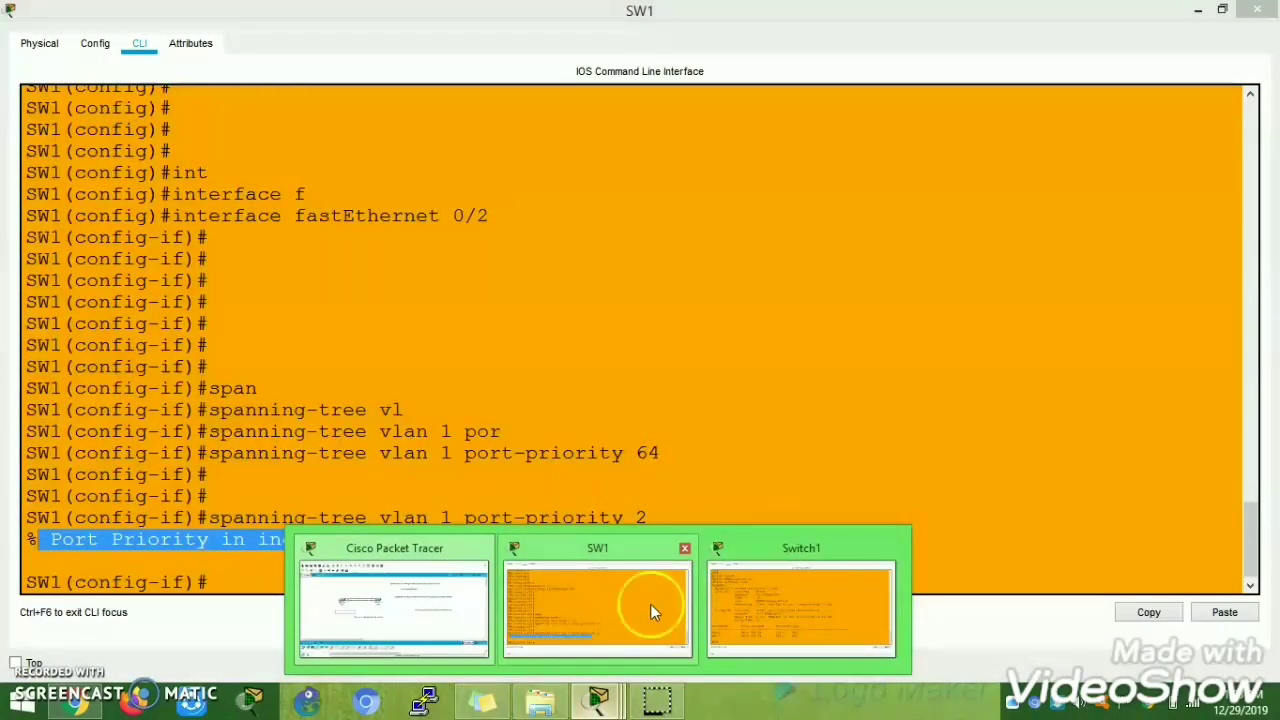
{"action": "left_click", "coordinate": [800, 605]}
{"action": "left_click", "coordinate": [1197, 10]}
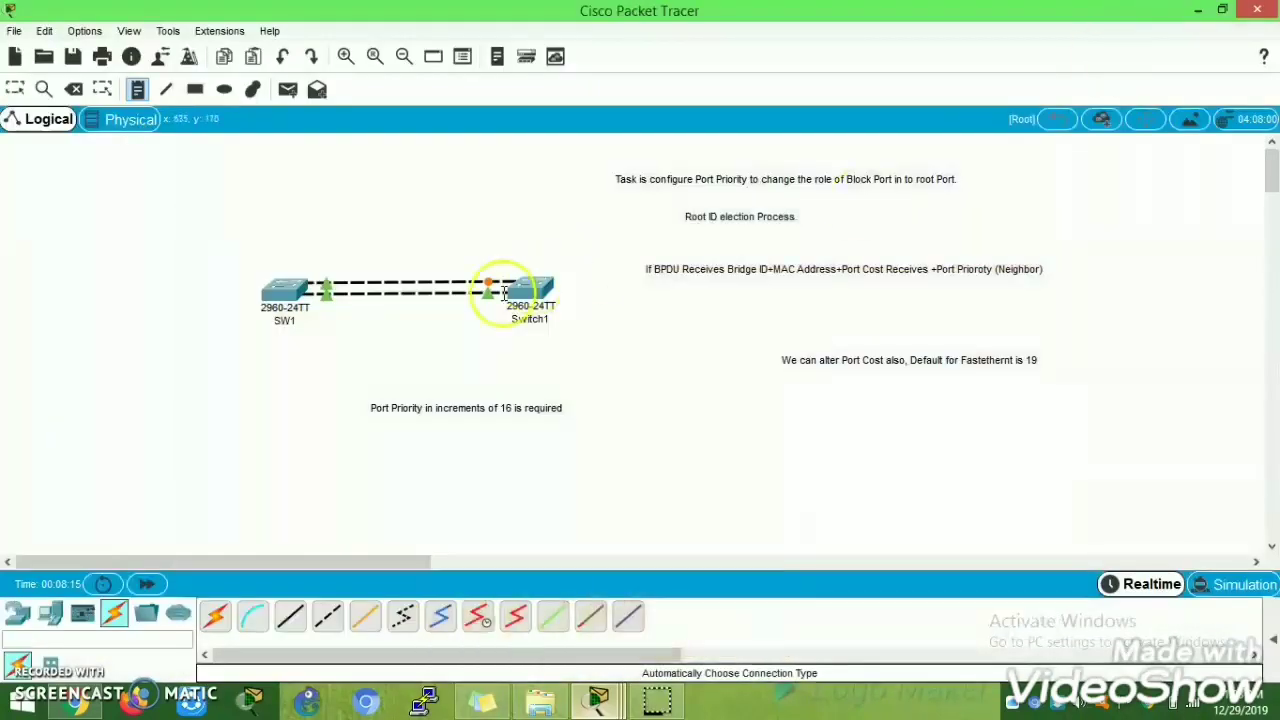
Step: Leave the note-placing tool and rename the Switch1 label to SW2
{"action": "left_click", "coordinate": [550, 319]}
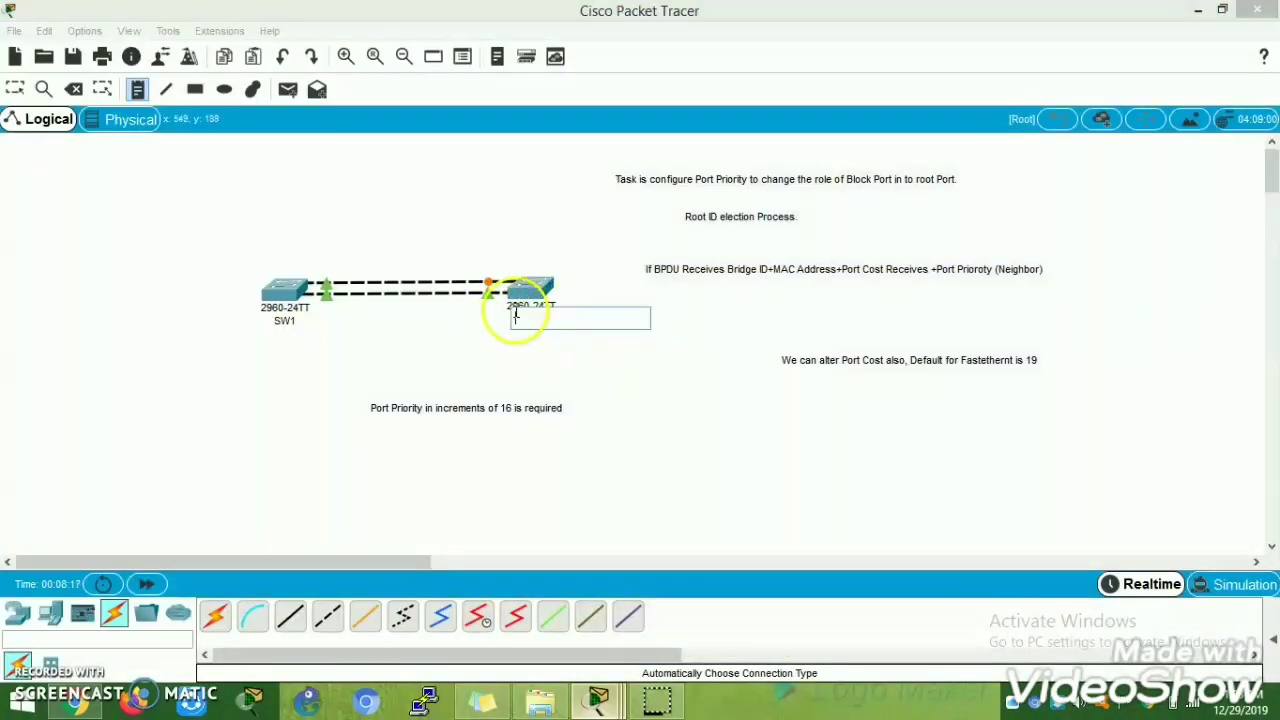
{"action": "key", "text": "Escape"}
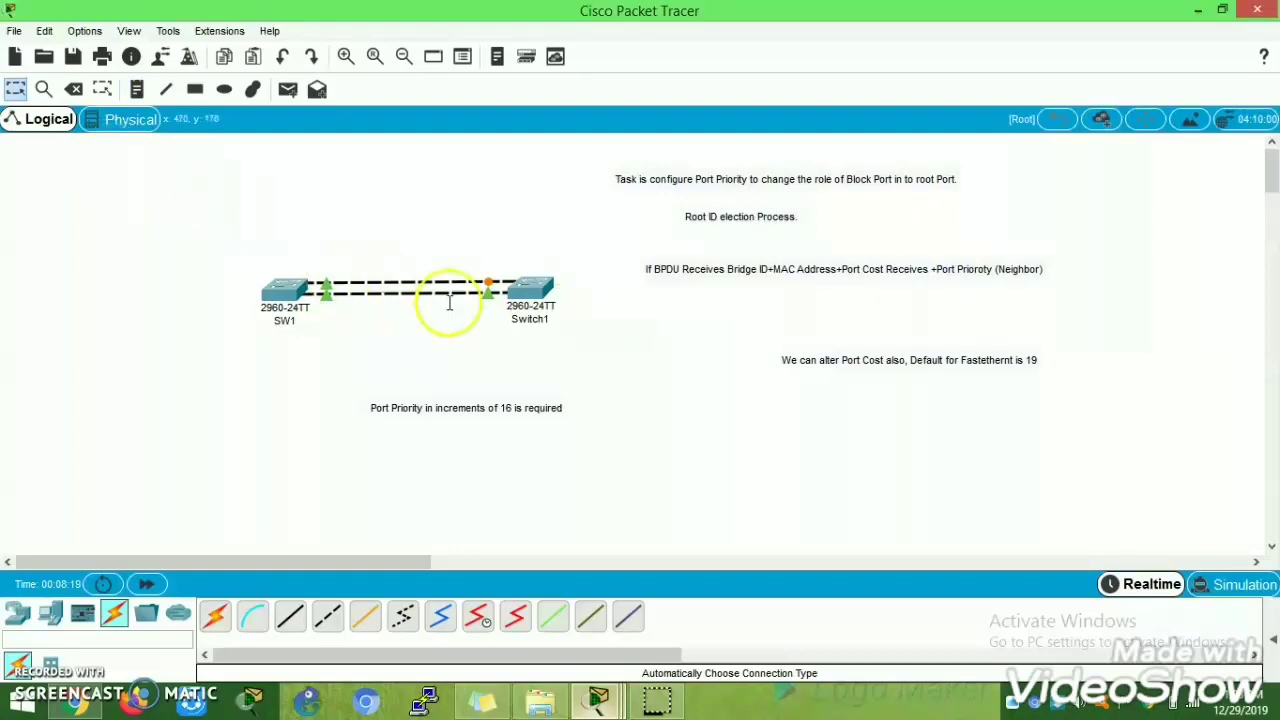
{"action": "left_click", "coordinate": [534, 320]}
{"action": "left_click_drag", "start_coordinate": [554, 320], "coordinate": [485, 318]}
{"action": "type", "text": "SW2"}
{"action": "key", "text": "Return"}
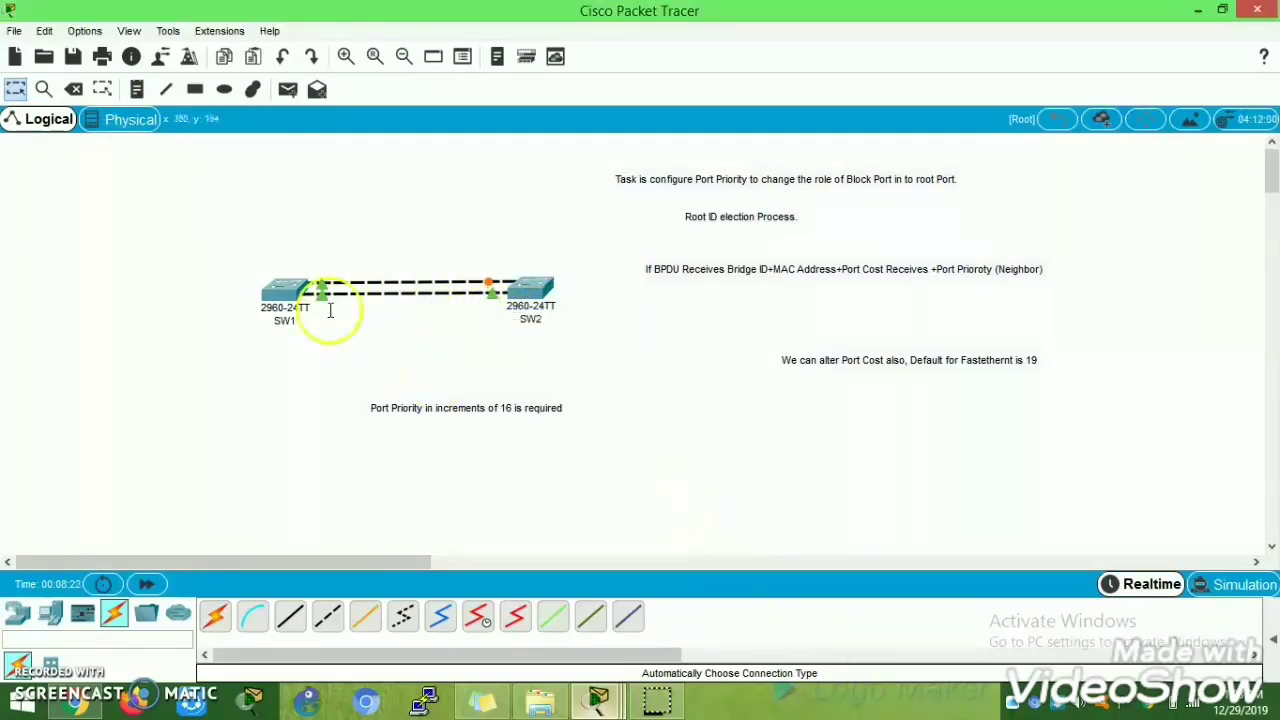
Step: Open SW1's command line and exit interface configuration mode back to global configuration
{"action": "left_click", "coordinate": [282, 287]}
{"action": "left_click", "coordinate": [1080, 51]}
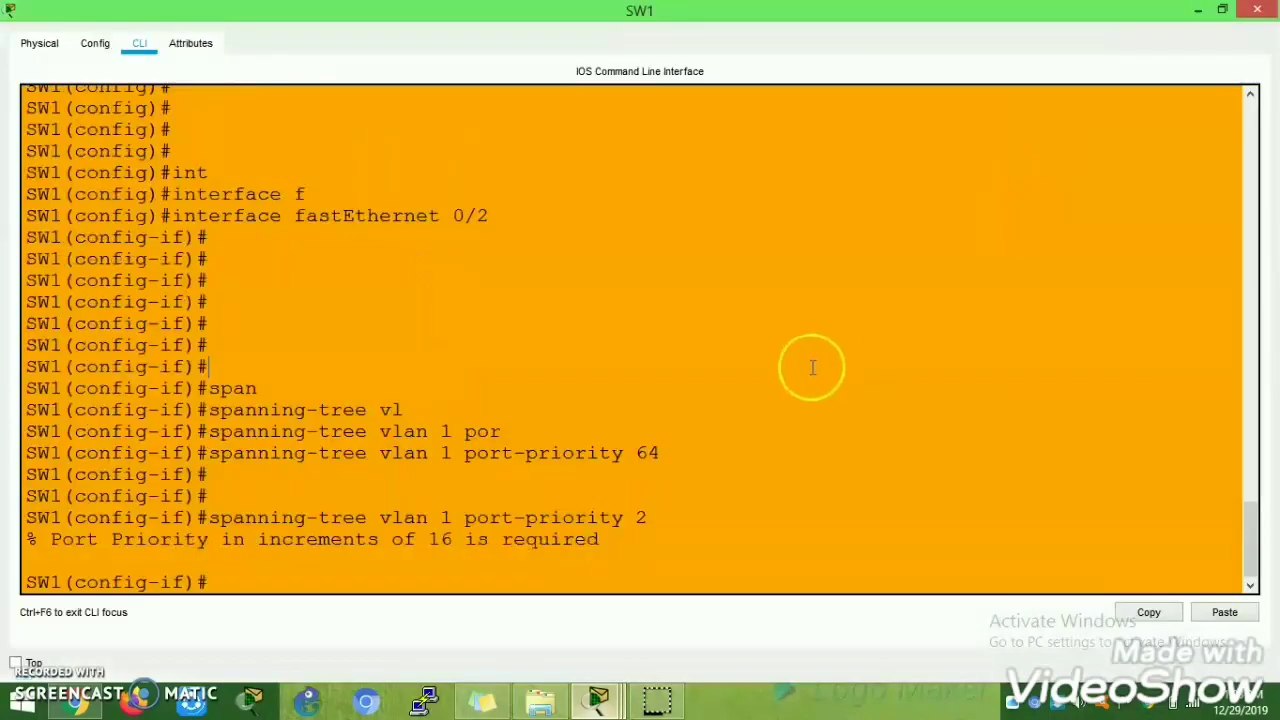
{"action": "key", "text": "Return"}
{"action": "key", "text": "Return"}
{"action": "key", "text": "Return"}
{"action": "key", "text": "Return"}
{"action": "key", "text": "Return"}
{"action": "key", "text": "Return"}
{"action": "key", "text": "Return"}
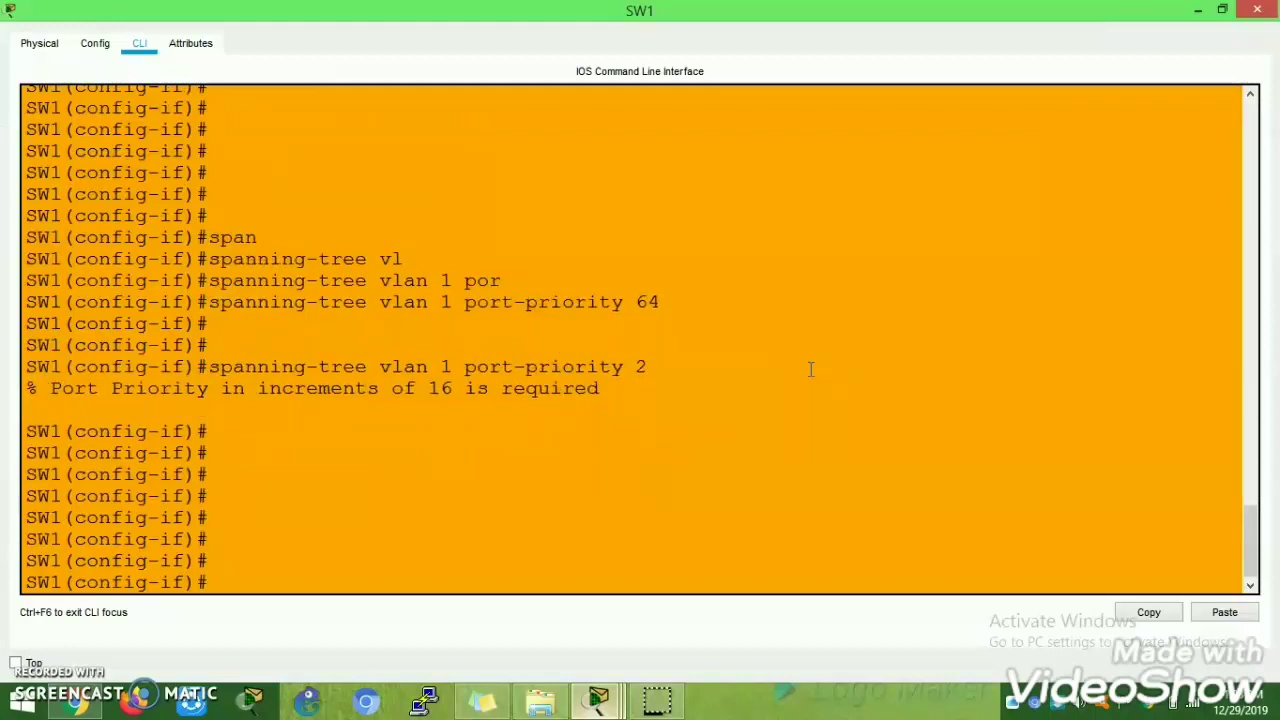
{"action": "key", "text": "Return"}
{"action": "key", "text": "Return"}
{"action": "type", "text": "exit"}
{"action": "key", "text": "Return"}
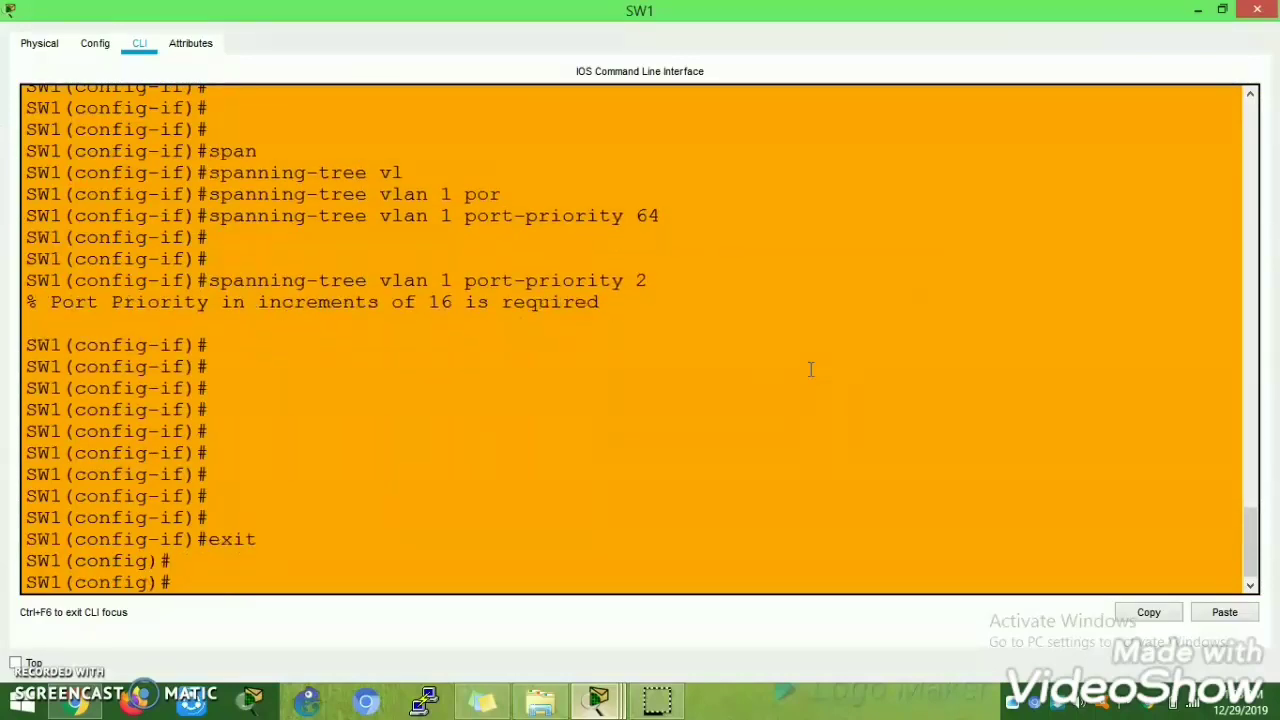
Step: Enter interface configuration mode for fastEthernet 0/1 on SW1
{"action": "key", "text": "Return"}
{"action": "type", "text": "int"}
{"action": "key", "text": "Tab"}
{"action": "type", "text": "f"}
{"action": "key", "text": "Tab"}
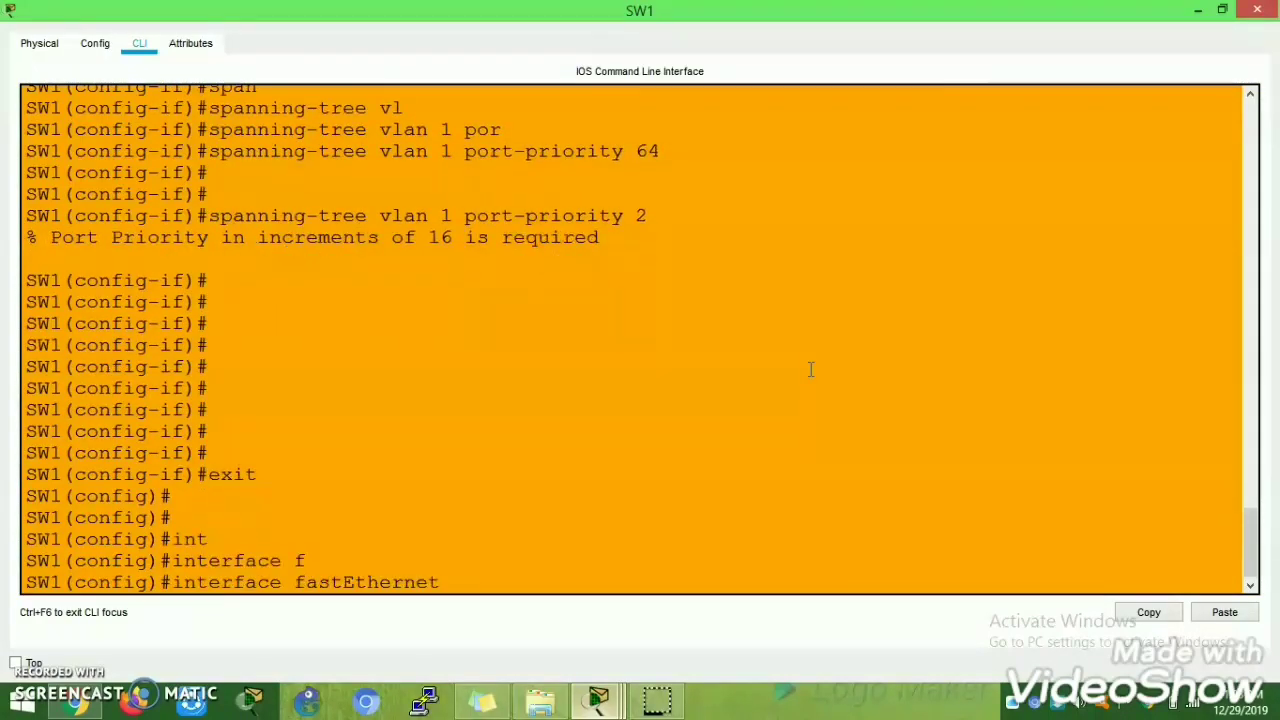
{"action": "type", "text": "0/1"}
{"action": "key", "text": "Return"}
{"action": "key", "text": "Return"}
{"action": "key", "text": "Return"}
{"action": "key", "text": "Return"}
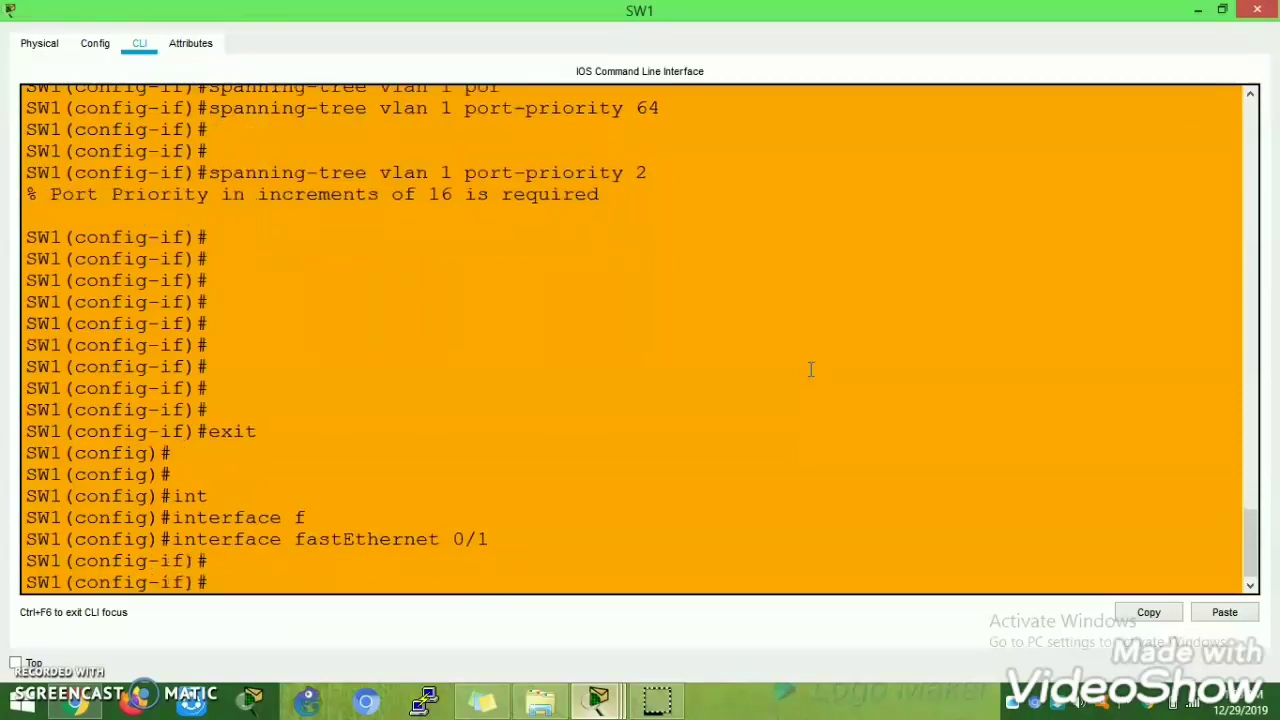
Step: Begin a spanning-tree vlan 1 command on SW1's Fa0/1 and list its available options
{"action": "type", "text": "span"}
{"action": "key", "text": "Tab"}
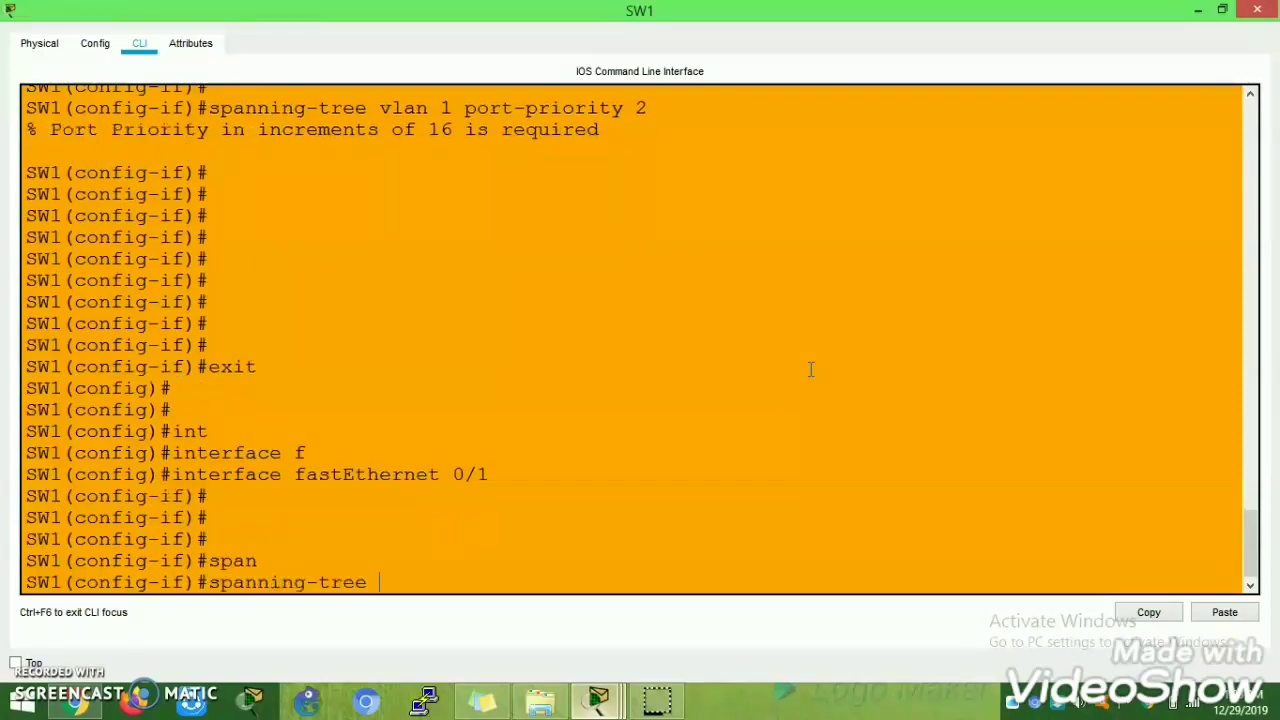
{"action": "type", "text": "vl"}
{"action": "key", "text": "Tab"}
{"action": "type", "text": "1"}
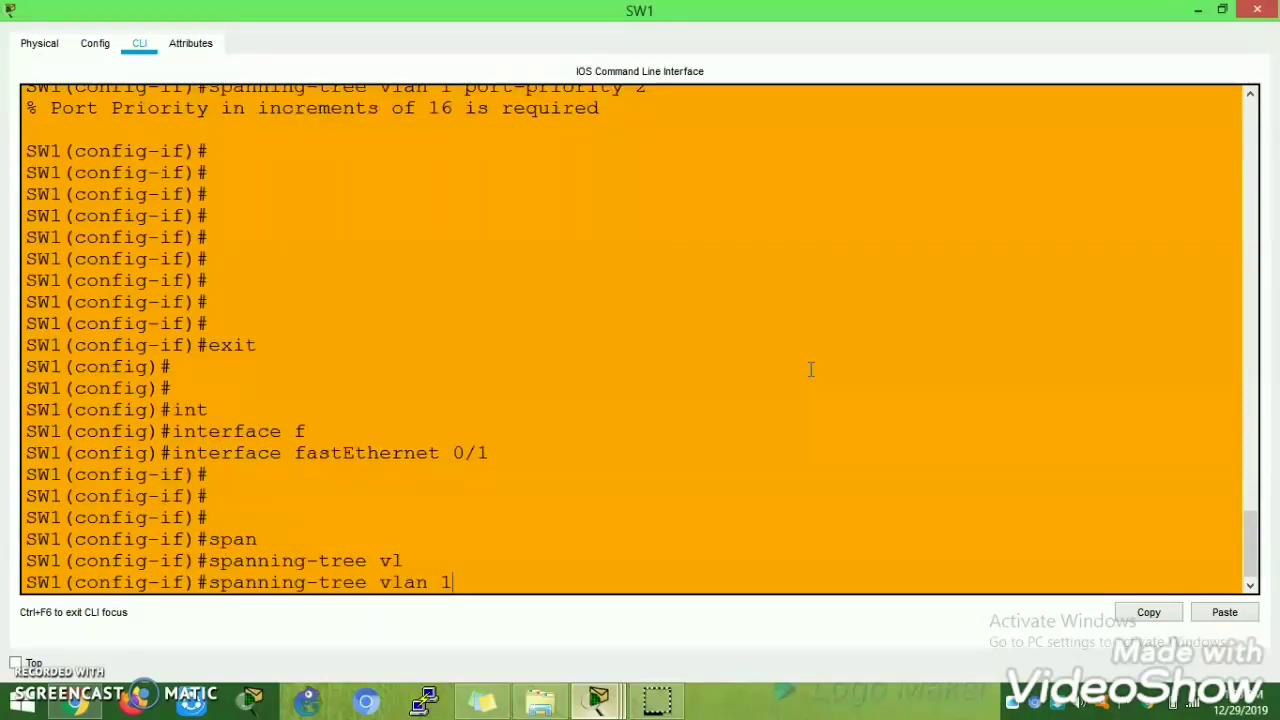
{"action": "key", "text": "Up"}
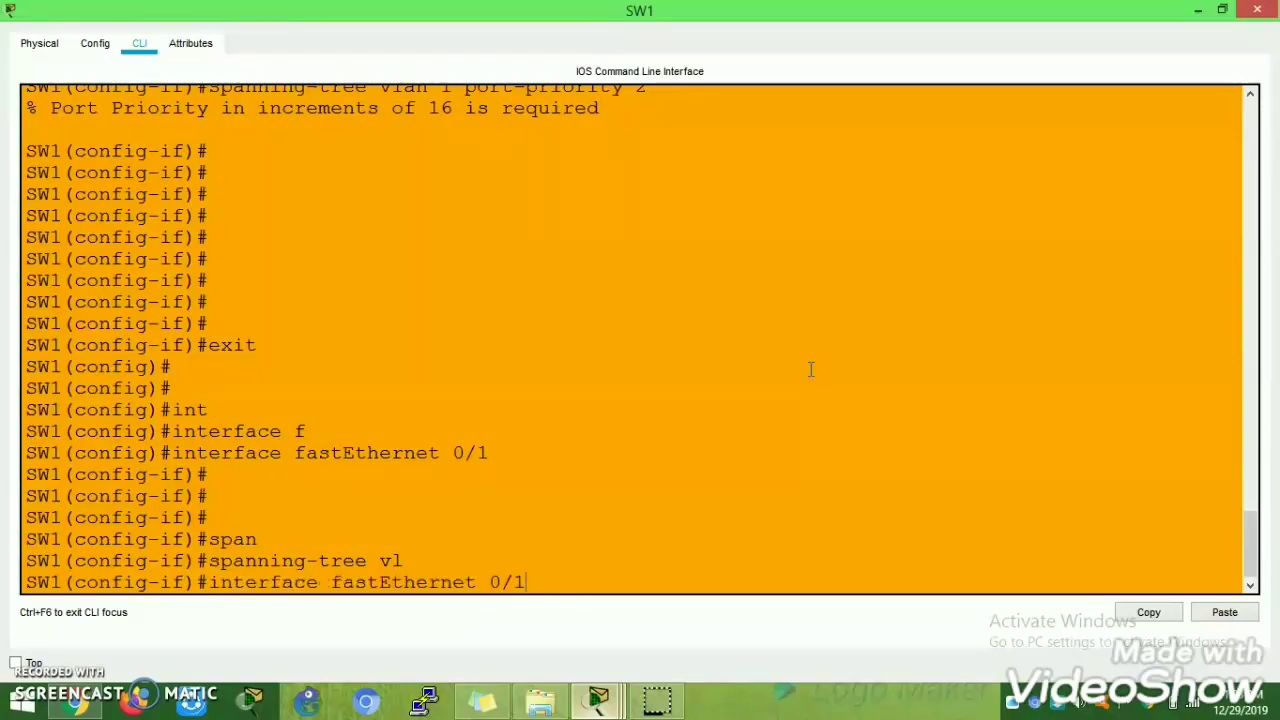
{"action": "key", "text": "Down"}
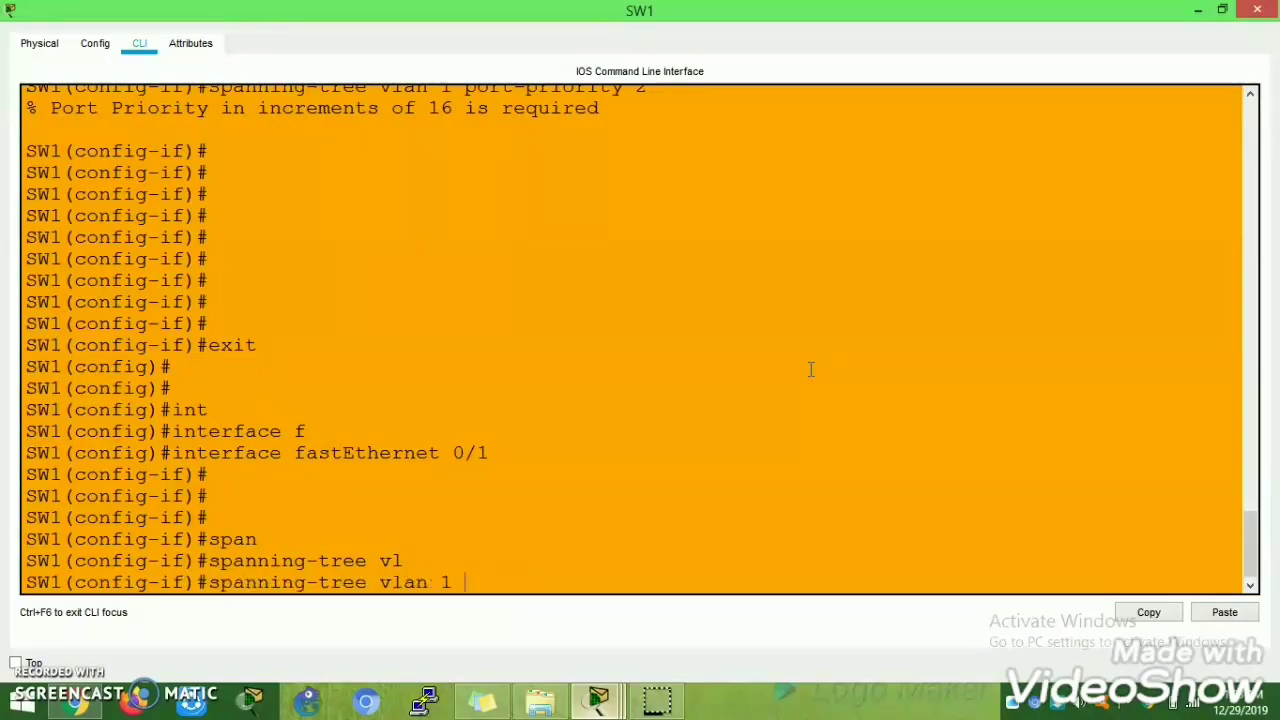
{"action": "type", "text": "?"}
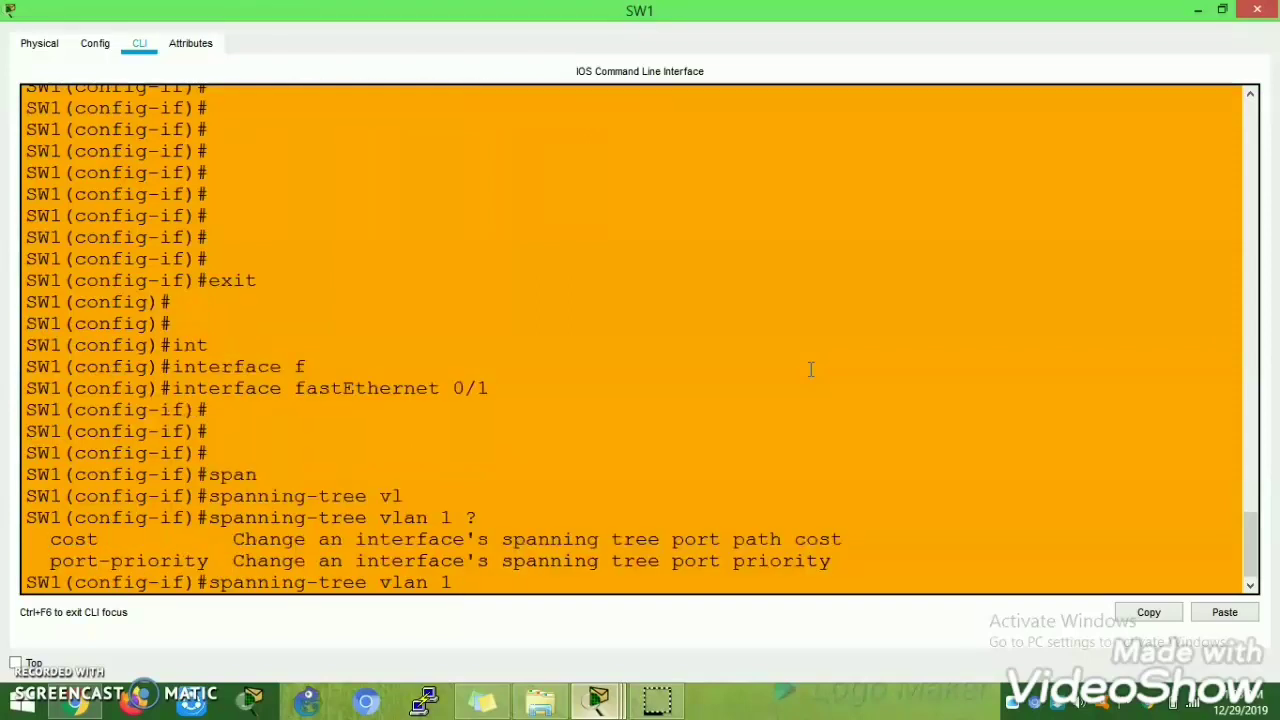
Step: Set the VLAN 1 spanning-tree port cost on SW1's Fa0/1 to 1
{"action": "type", "text": "co"}
{"action": "key", "text": "Tab"}
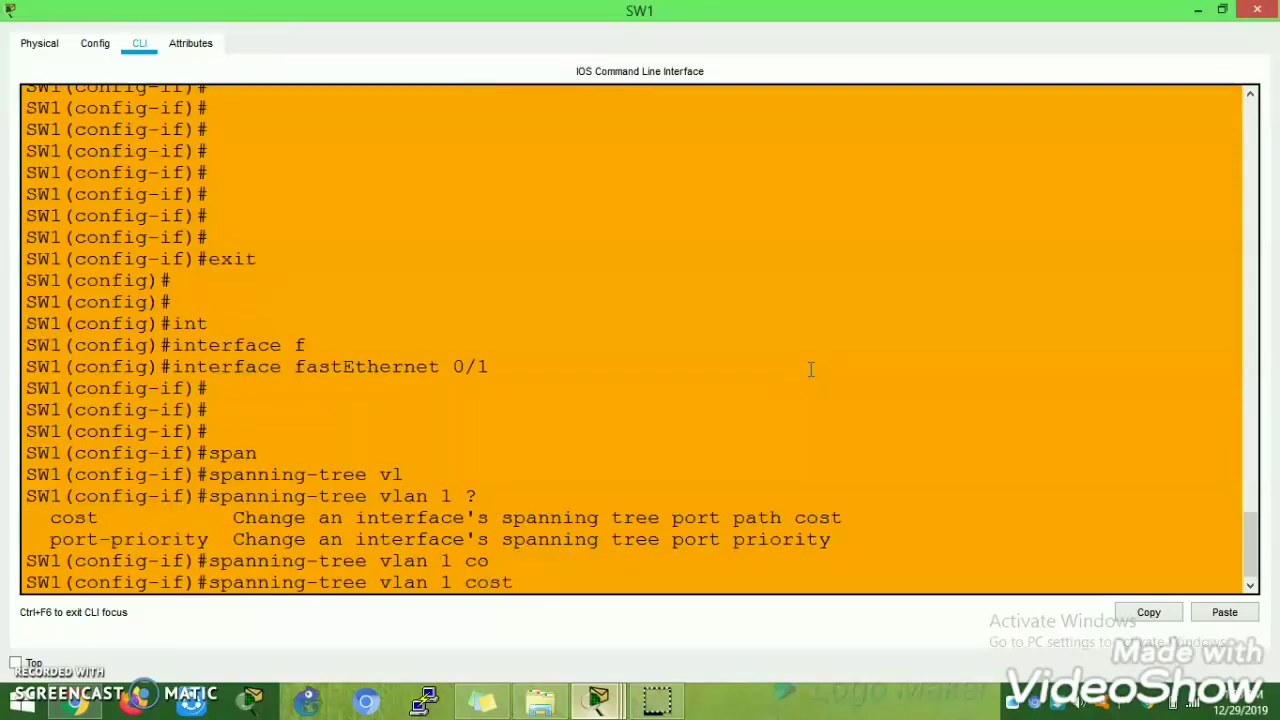
{"action": "type", "text": "1"}
{"action": "key", "text": "Return"}
{"action": "key", "text": "Return"}
{"action": "key", "text": "Return"}
{"action": "key", "text": "Return"}
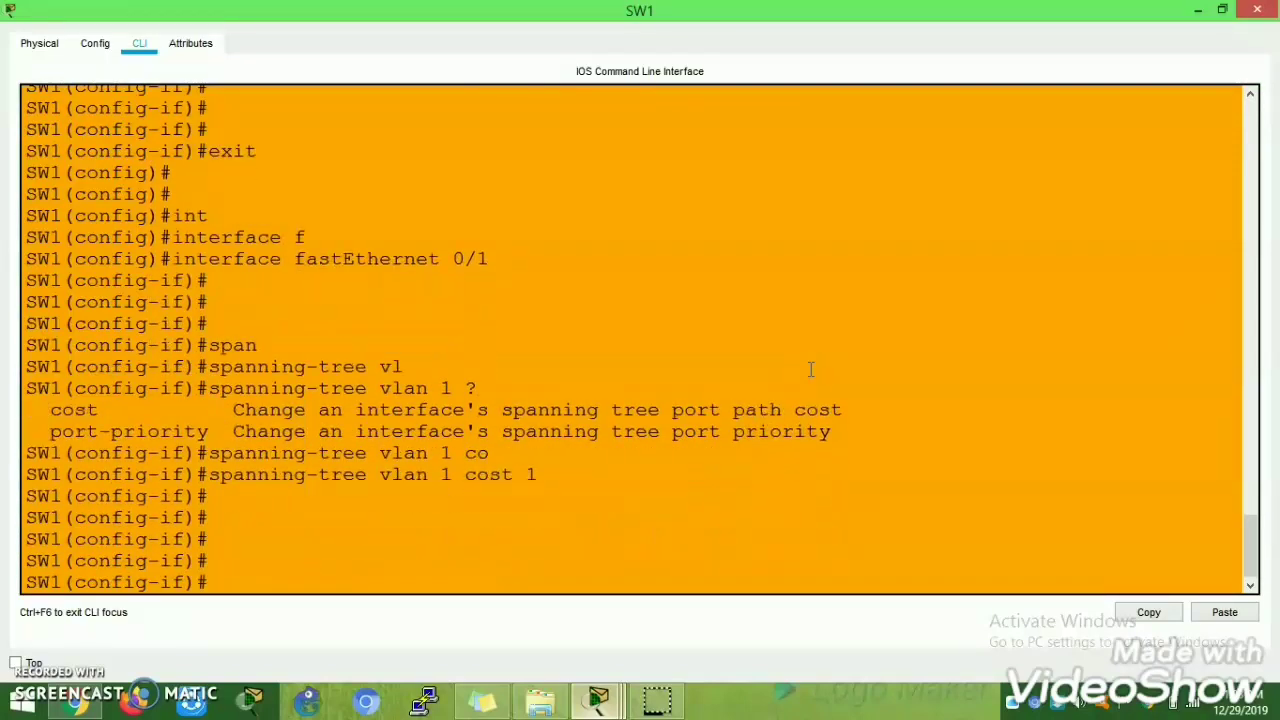
Step: Leave configuration mode on SW1 and return to the topology to check the link states between the switches
{"action": "key", "text": "ctrl+z"}
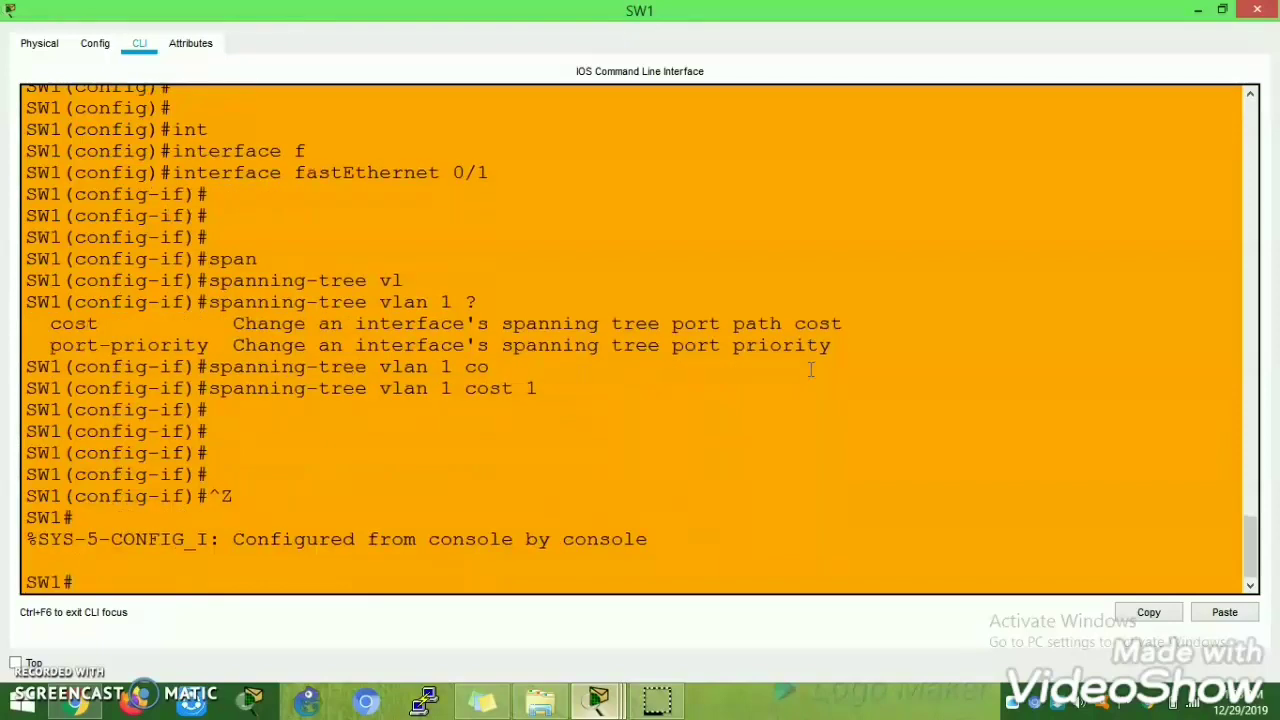
{"action": "left_click", "coordinate": [1198, 10]}
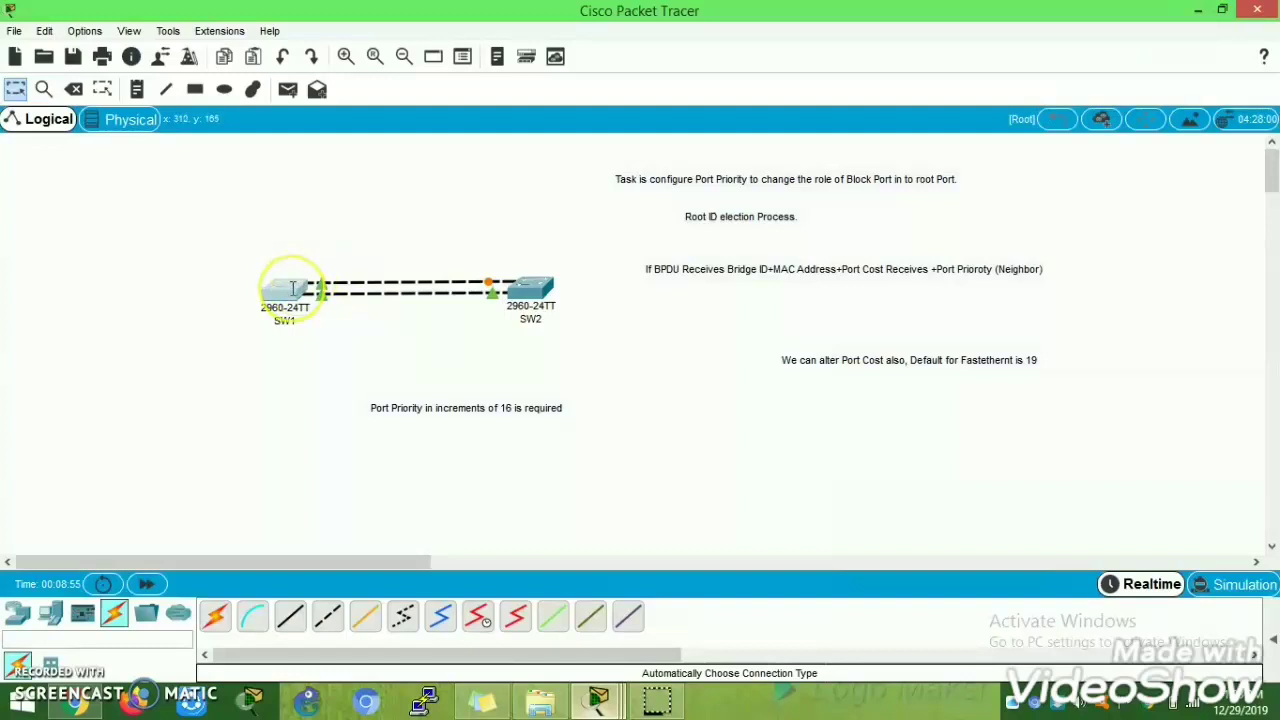
{"action": "mouse_move", "coordinate": [291, 288]}
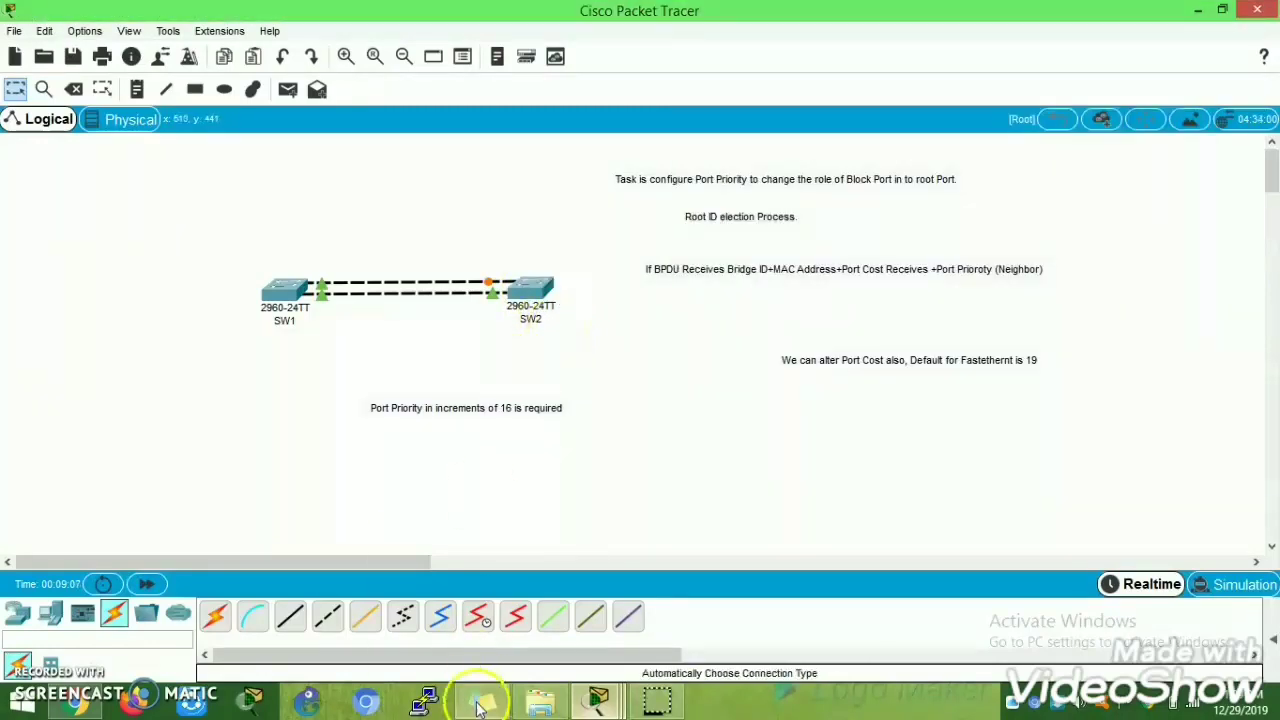
Step: Display the spanning-tree state in SW2's command line and examine the port cost of Fa0/2
{"action": "mouse_move", "coordinate": [598, 700]}
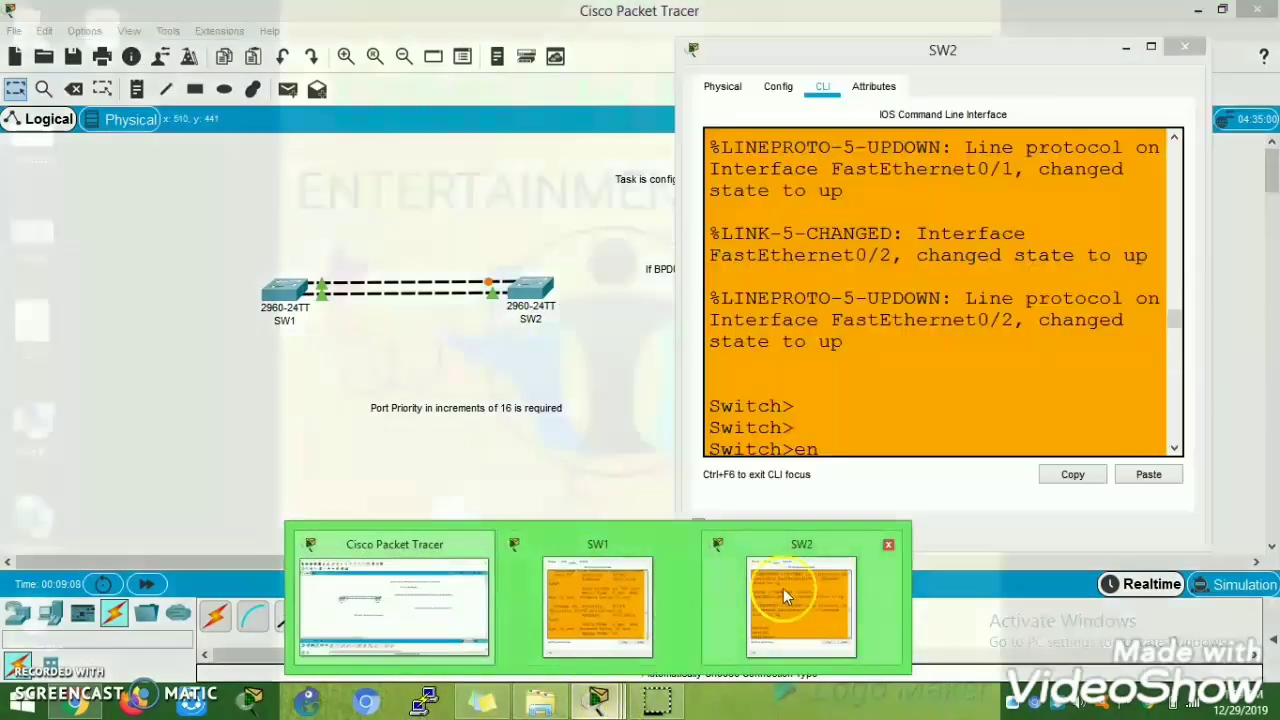
{"action": "left_click", "coordinate": [785, 595]}
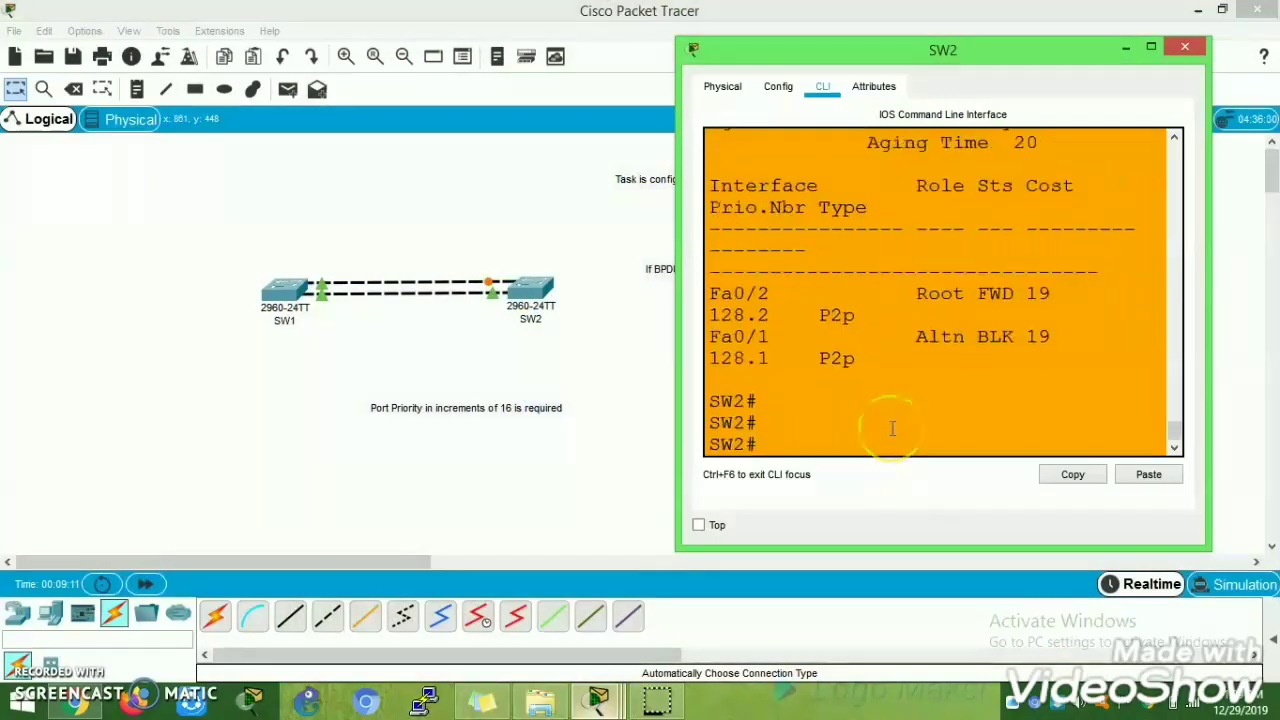
{"action": "key", "text": "Return"}
{"action": "key", "text": "Return"}
{"action": "key", "text": "Return"}
{"action": "key", "text": "Return"}
{"action": "key", "text": "Return"}
{"action": "key", "text": "Return"}
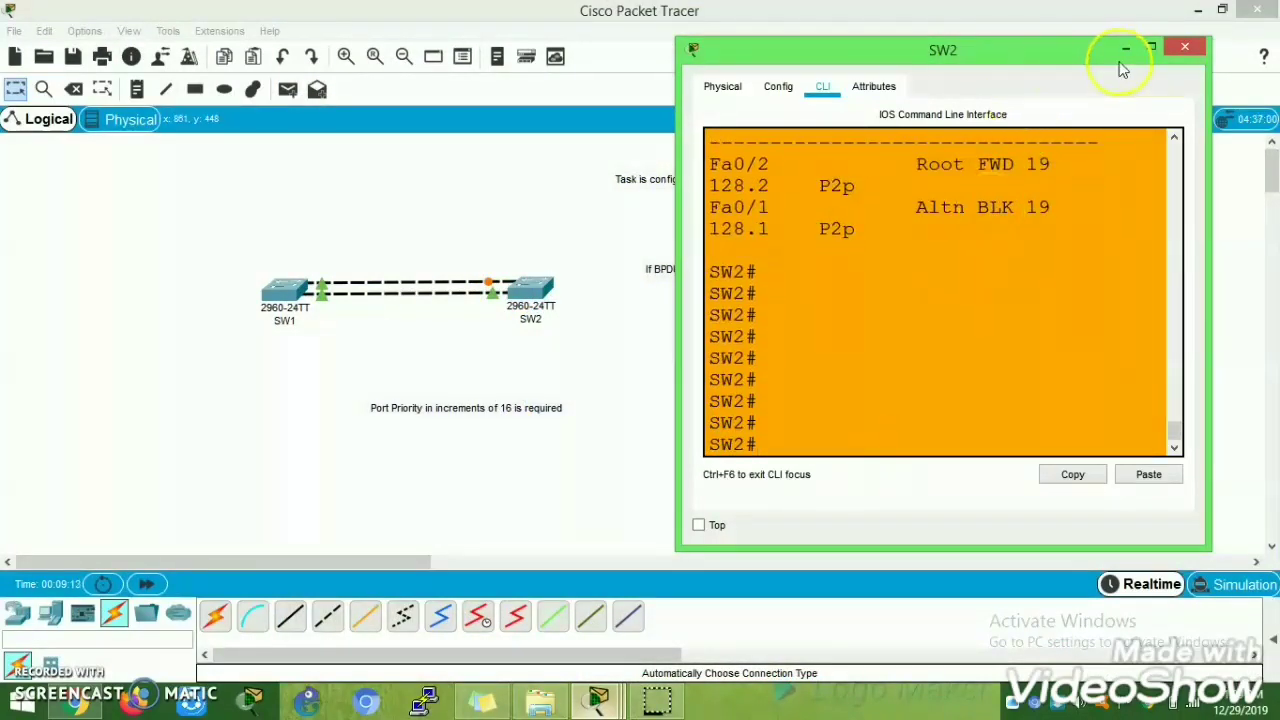
{"action": "left_click", "coordinate": [1152, 47]}
{"action": "key", "text": "Return"}
{"action": "key", "text": "Return"}
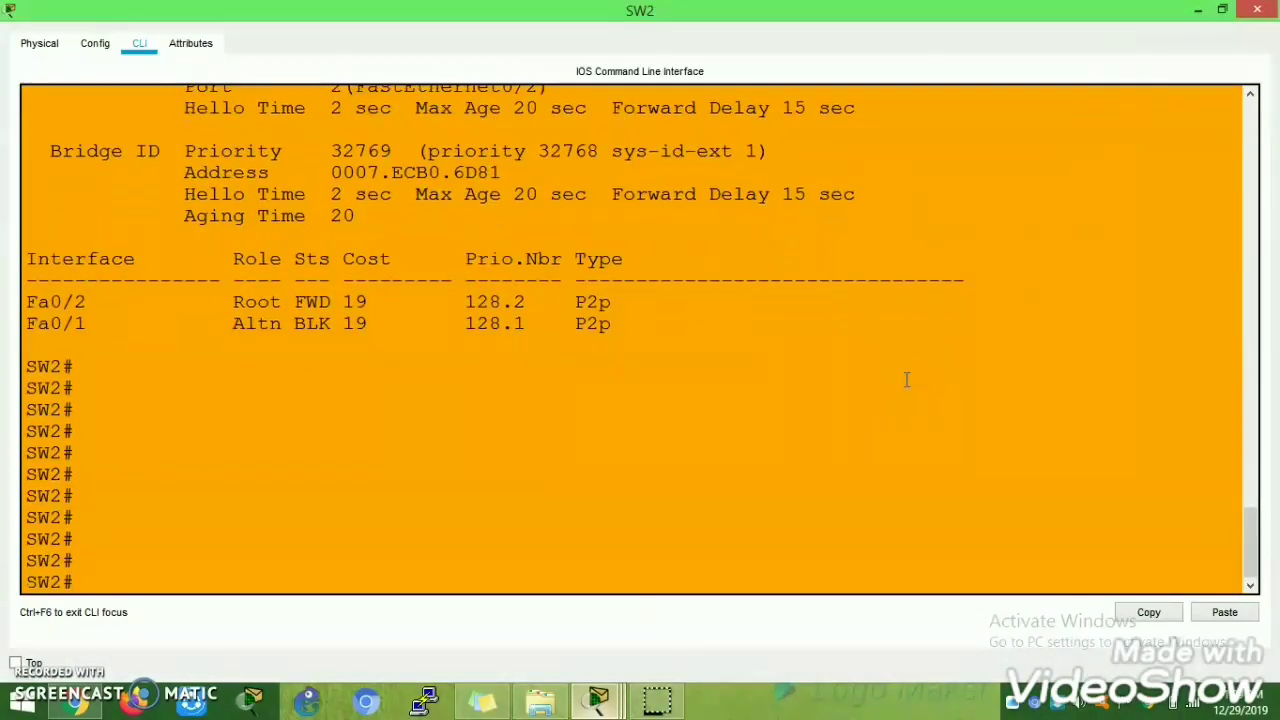
{"action": "type", "text": "sh spanning-tree"}
{"action": "key", "text": "Return"}
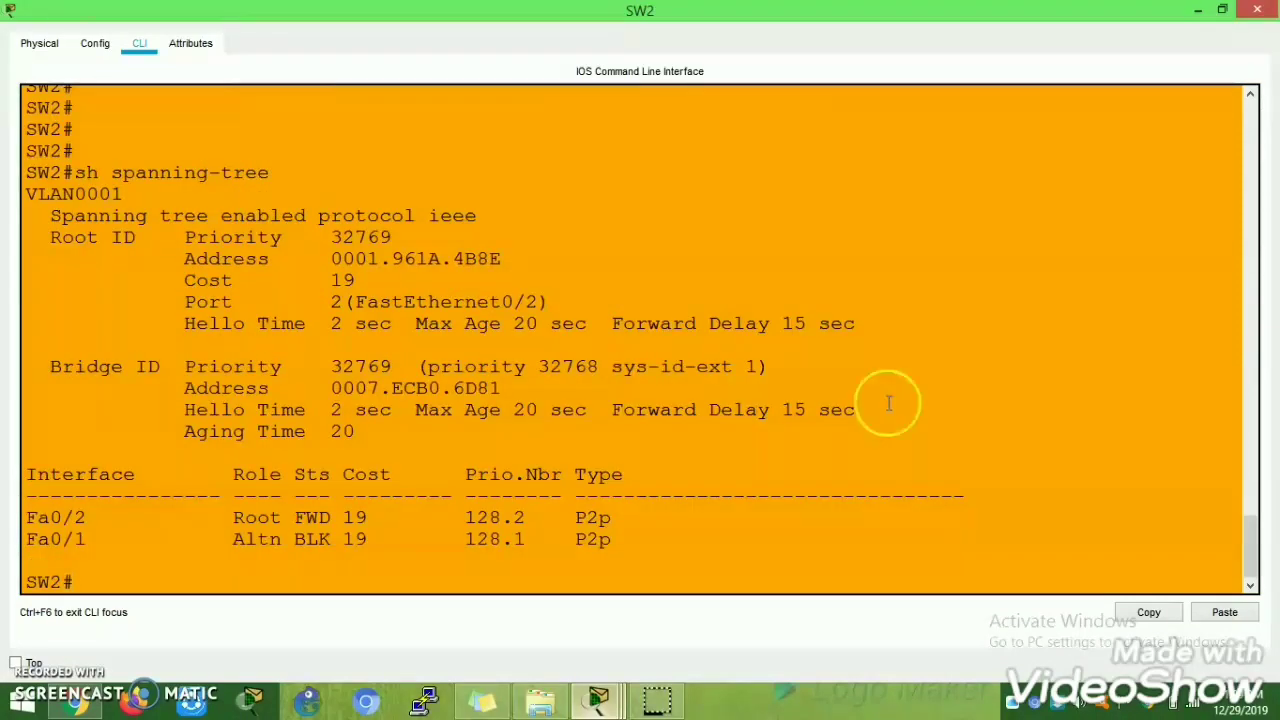
{"action": "double_click", "coordinate": [355, 517]}
Step: Display the spanning-tree state on SW1 and compare the costs and priorities of Fa0/1 and Fa0/2
{"action": "mouse_move", "coordinate": [598, 700]}
{"action": "left_click", "coordinate": [598, 600]}
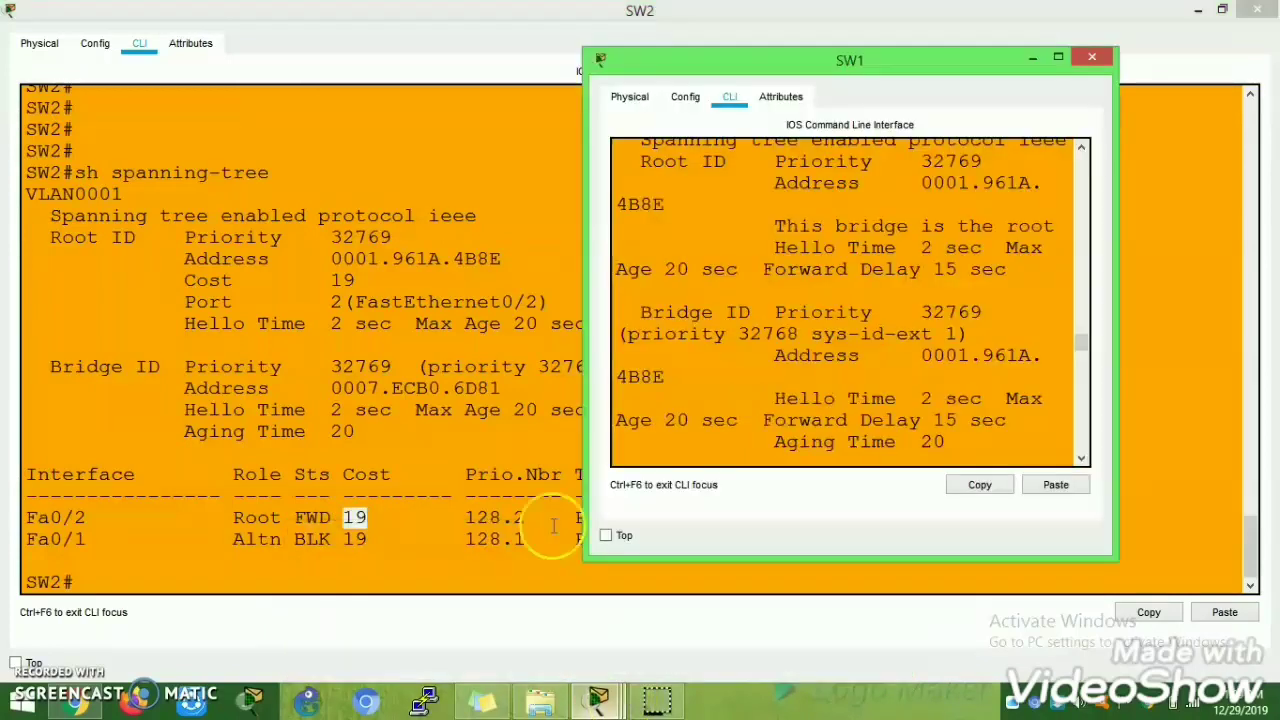
{"action": "left_click", "coordinate": [1058, 57]}
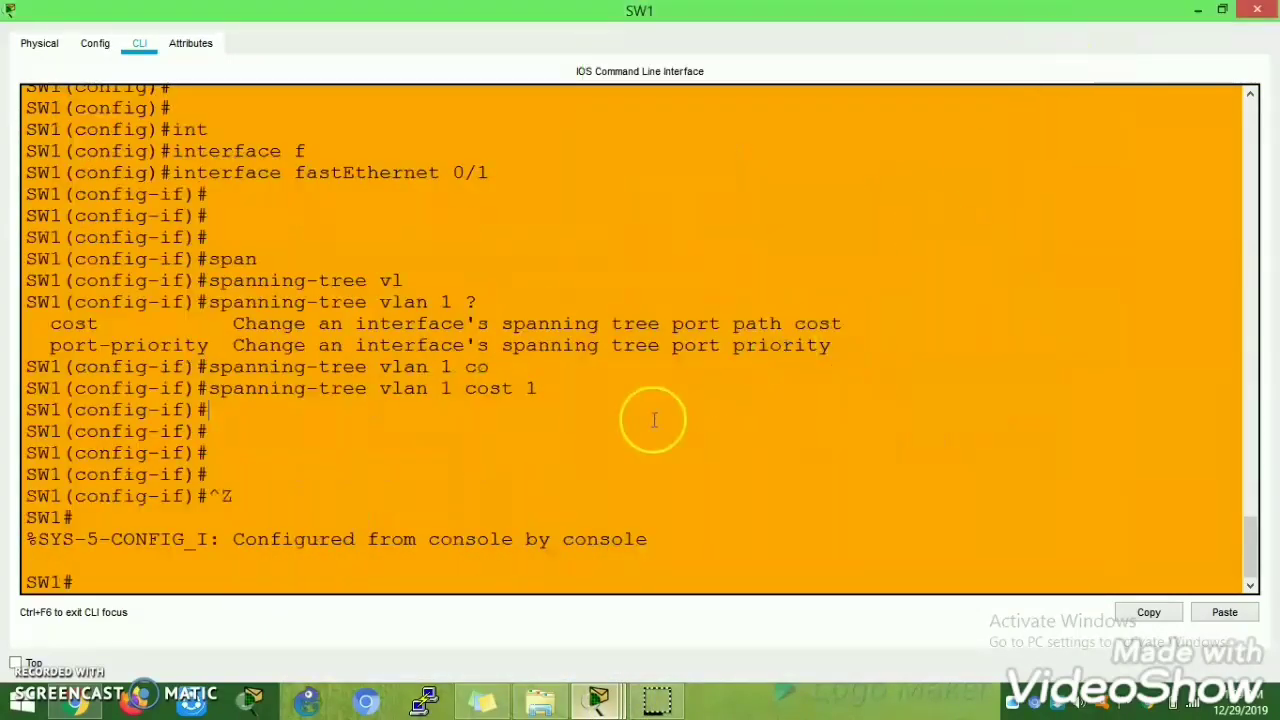
{"action": "key", "text": "Return"}
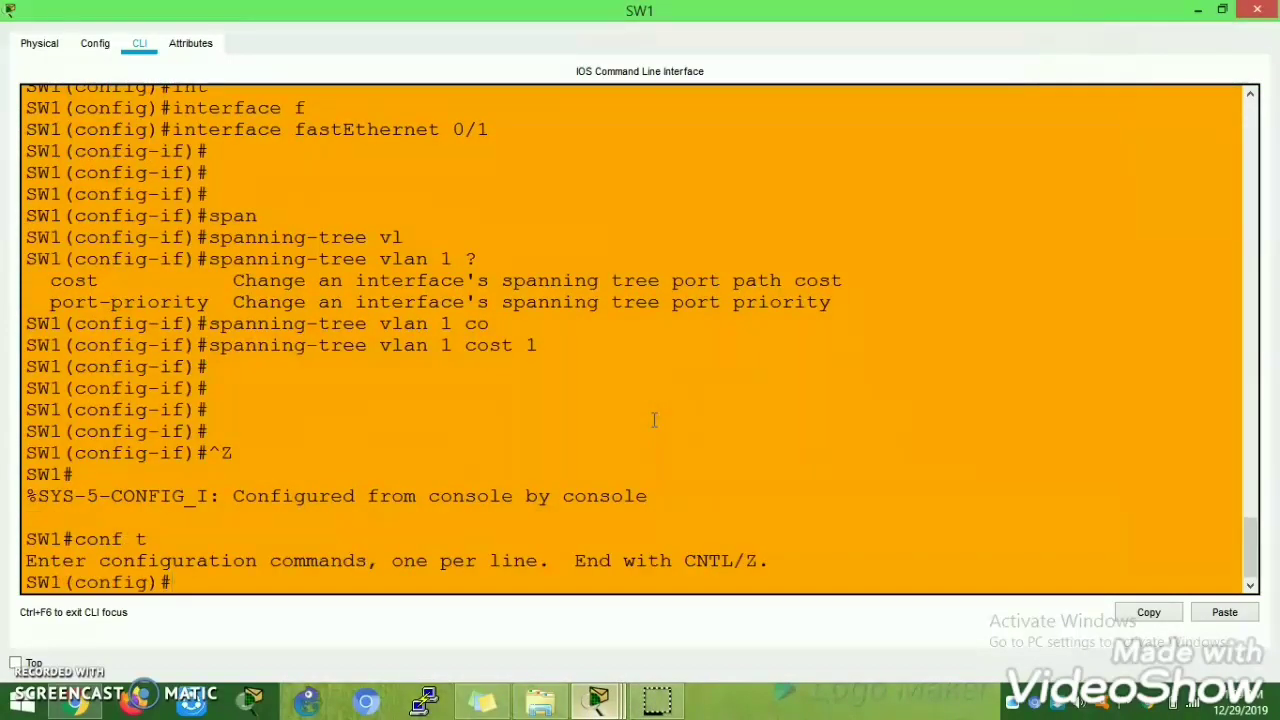
{"action": "key", "text": "ctrl+z"}
{"action": "key", "text": "Up"}
{"action": "key", "text": "Up"}
{"action": "key", "text": "Return"}
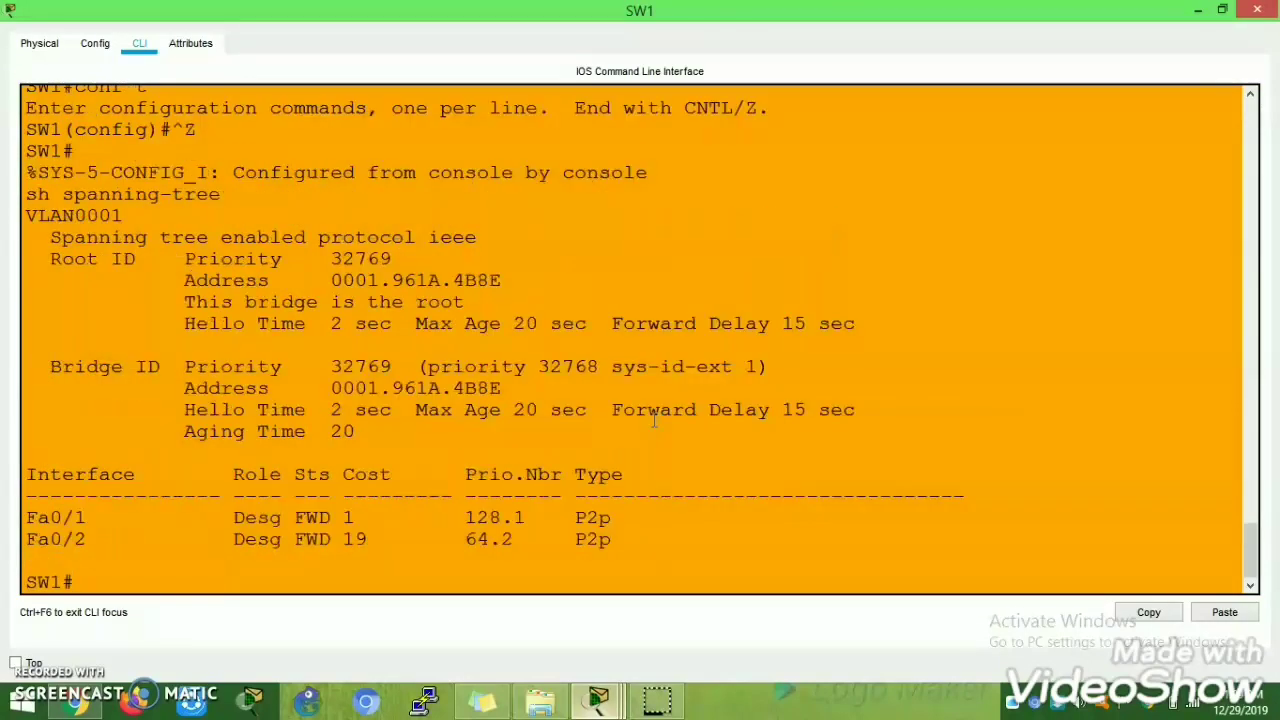
{"action": "left_click_drag", "start_coordinate": [380, 540], "coordinate": [330, 550]}
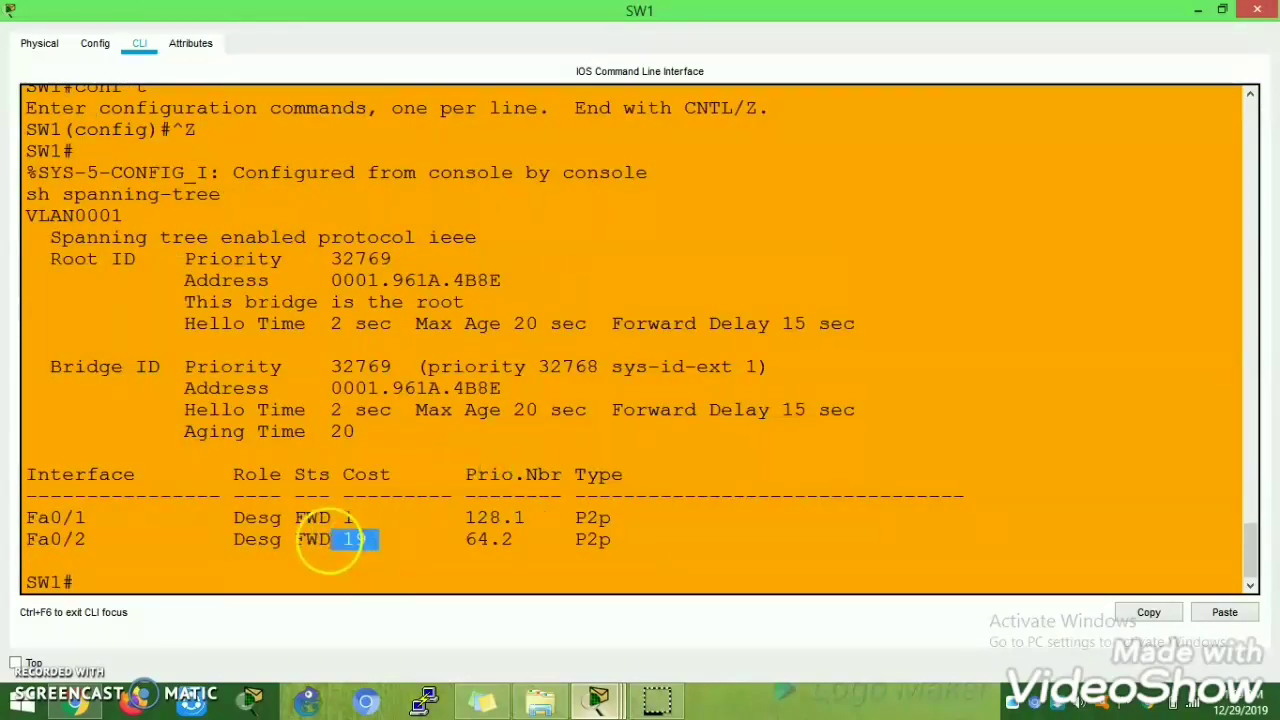
{"action": "left_click_drag", "start_coordinate": [466, 518], "coordinate": [528, 522]}
{"action": "left_click", "coordinate": [530, 528]}
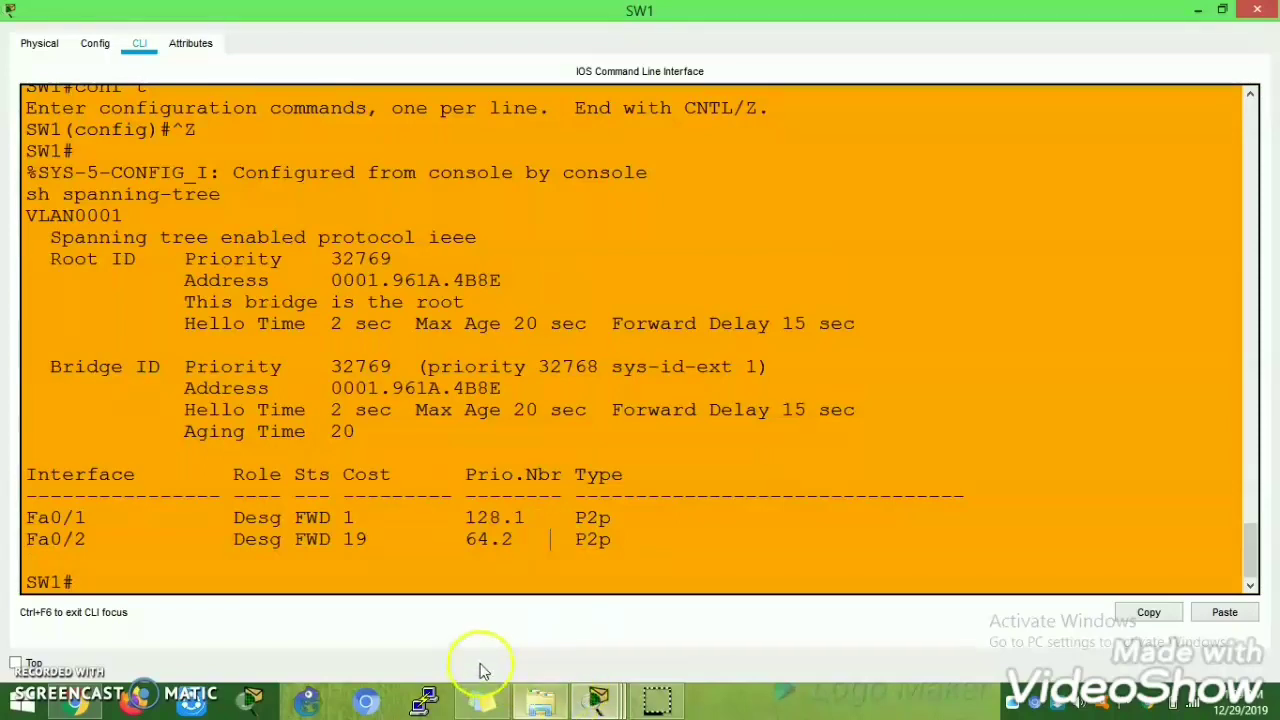
Step: Check the topology, and in SW2's command line enter interface configuration mode for fastEthernet 0/1
{"action": "mouse_move", "coordinate": [597, 700]}
{"action": "left_click", "coordinate": [425, 598]}
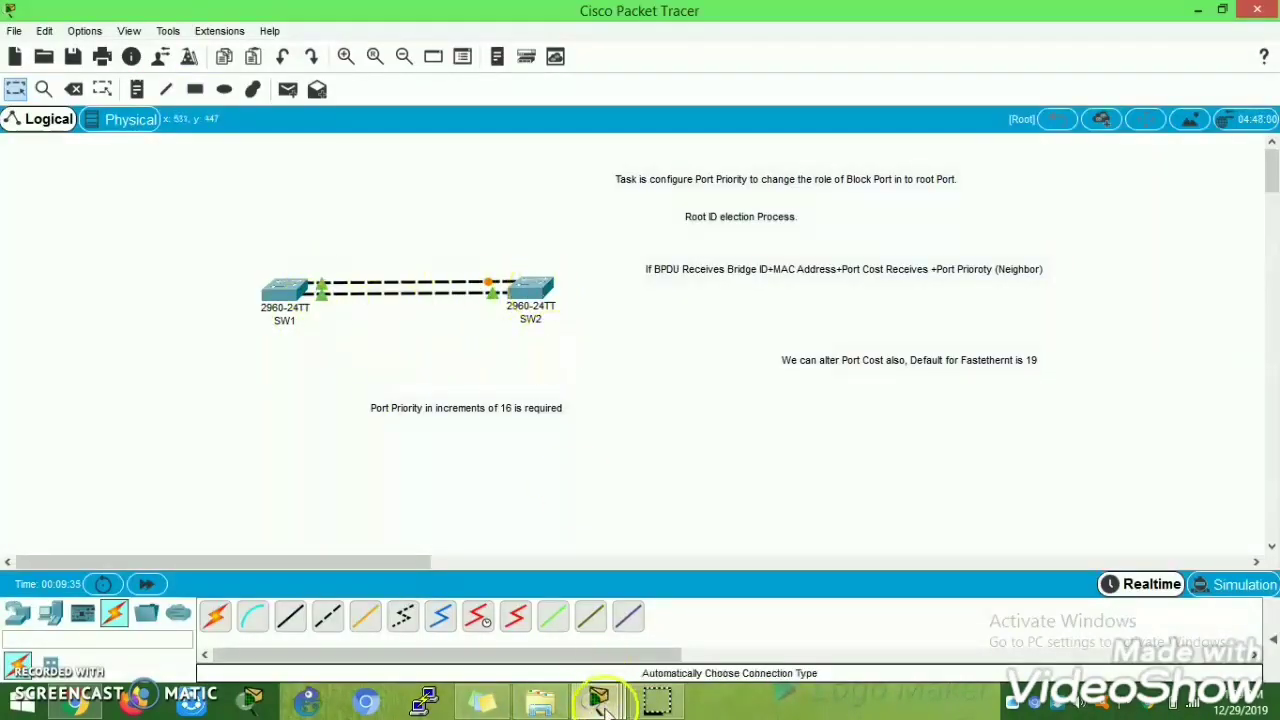
{"action": "mouse_move", "coordinate": [600, 703]}
{"action": "left_click", "coordinate": [817, 578]}
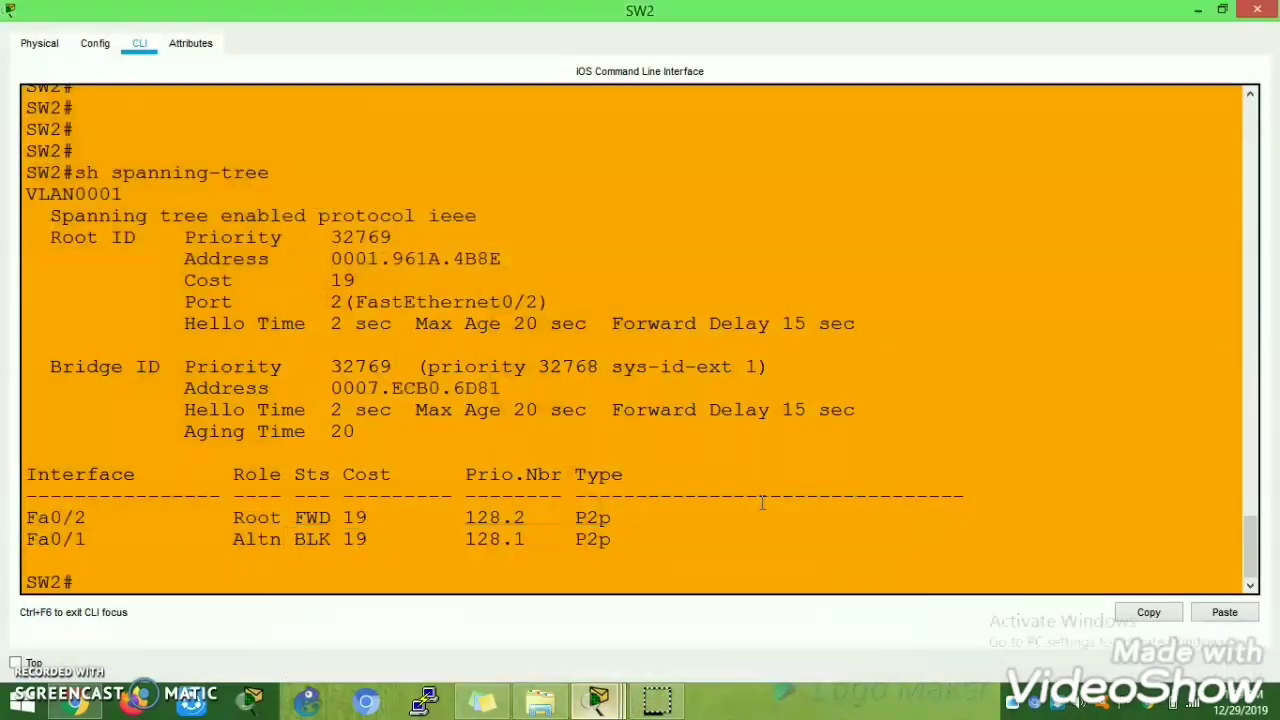
{"action": "type", "text": "conf t"}
{"action": "key", "text": "Return"}
{"action": "key", "text": "Return"}
{"action": "key", "text": "Return"}
{"action": "type", "text": "int"}
{"action": "key", "text": "Tab"}
{"action": "type", "text": "f"}
{"action": "key", "text": "Tab"}
{"action": "type", "text": "0/1"}
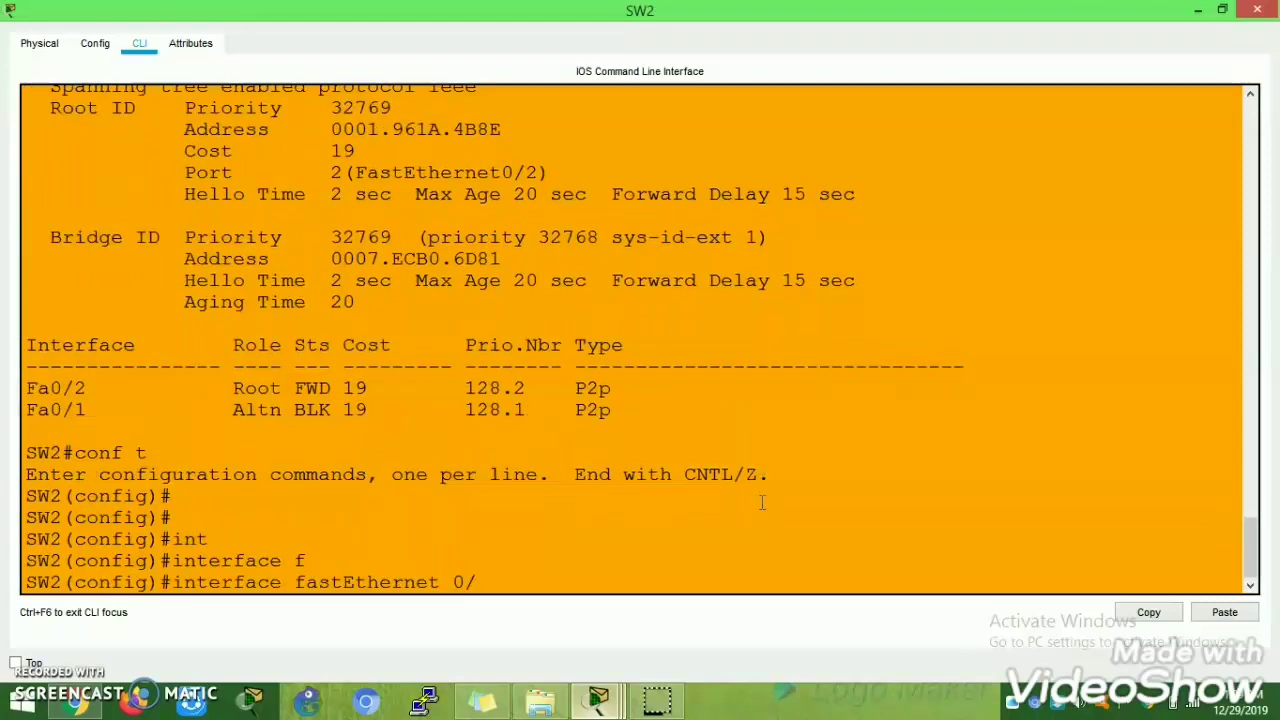
{"action": "key", "text": "Return"}
{"action": "key", "text": "Return"}
Step: Set the VLAN 1 spanning-tree port cost on SW2's Fa0/1 to 1 and leave configuration mode
{"action": "type", "text": "sp"}
{"action": "key", "text": "Tab"}
{"action": "type", "text": "an"}
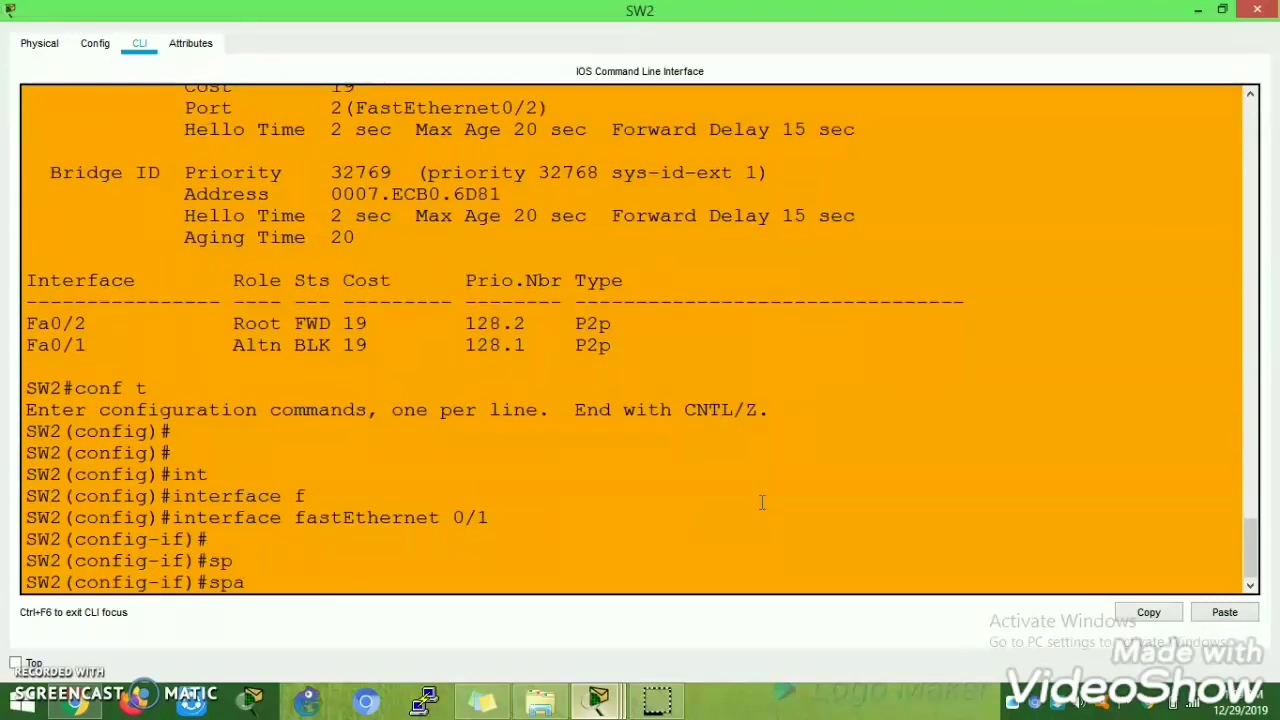
{"action": "key", "text": "Tab"}
{"action": "key", "text": "Tab"}
{"action": "type", "text": "1"}
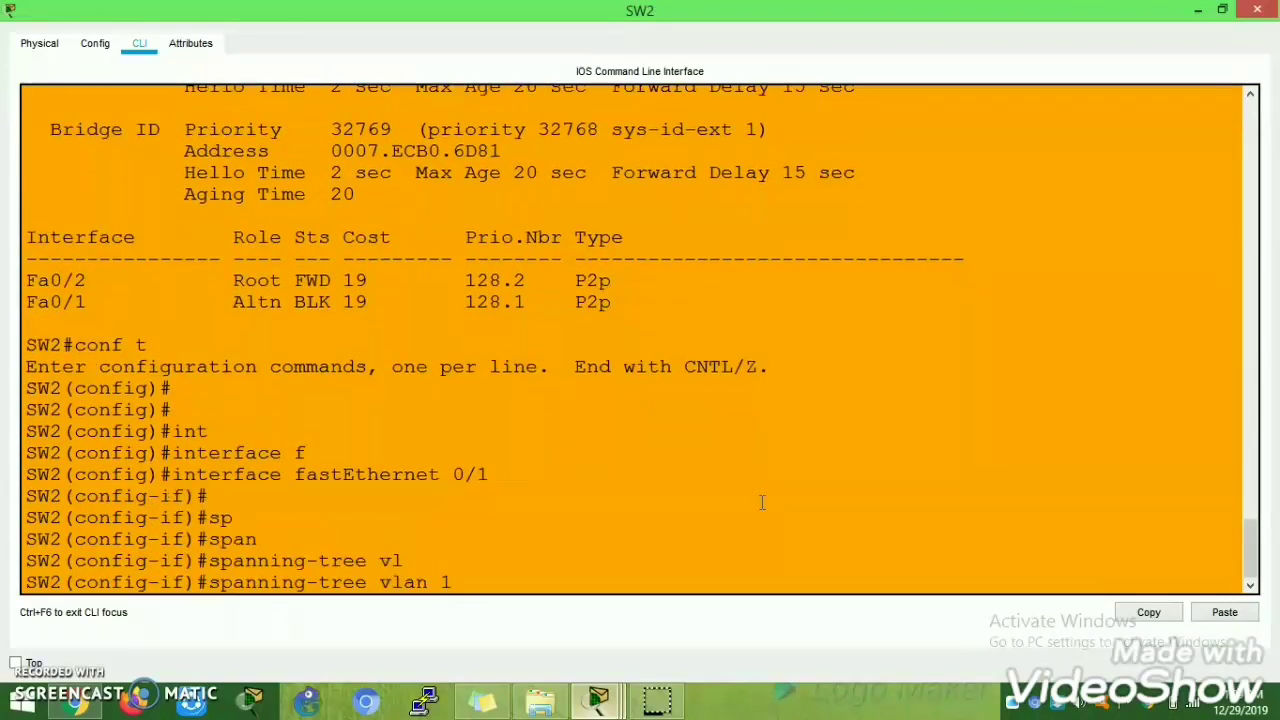
{"action": "type", "text": " co"}
{"action": "key", "text": "Tab"}
{"action": "type", "text": "1"}
{"action": "key", "text": "Return"}
{"action": "key", "text": "Return"}
{"action": "key", "text": "ctrl+z"}
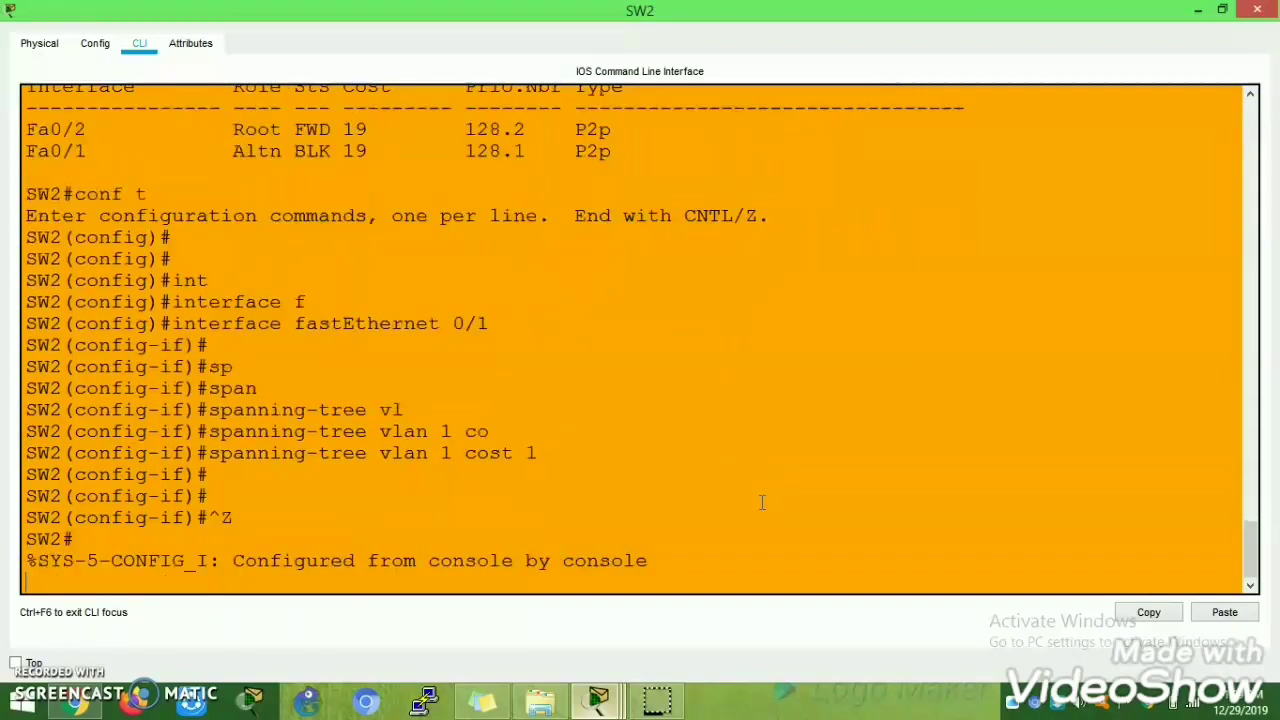
{"action": "key", "text": "Return"}
{"action": "key", "text": "Return"}
Step: Check the link states in the topology, and examine the port roles and costs in SW2's spanning-tree output
{"action": "key", "text": "alt+F4"}
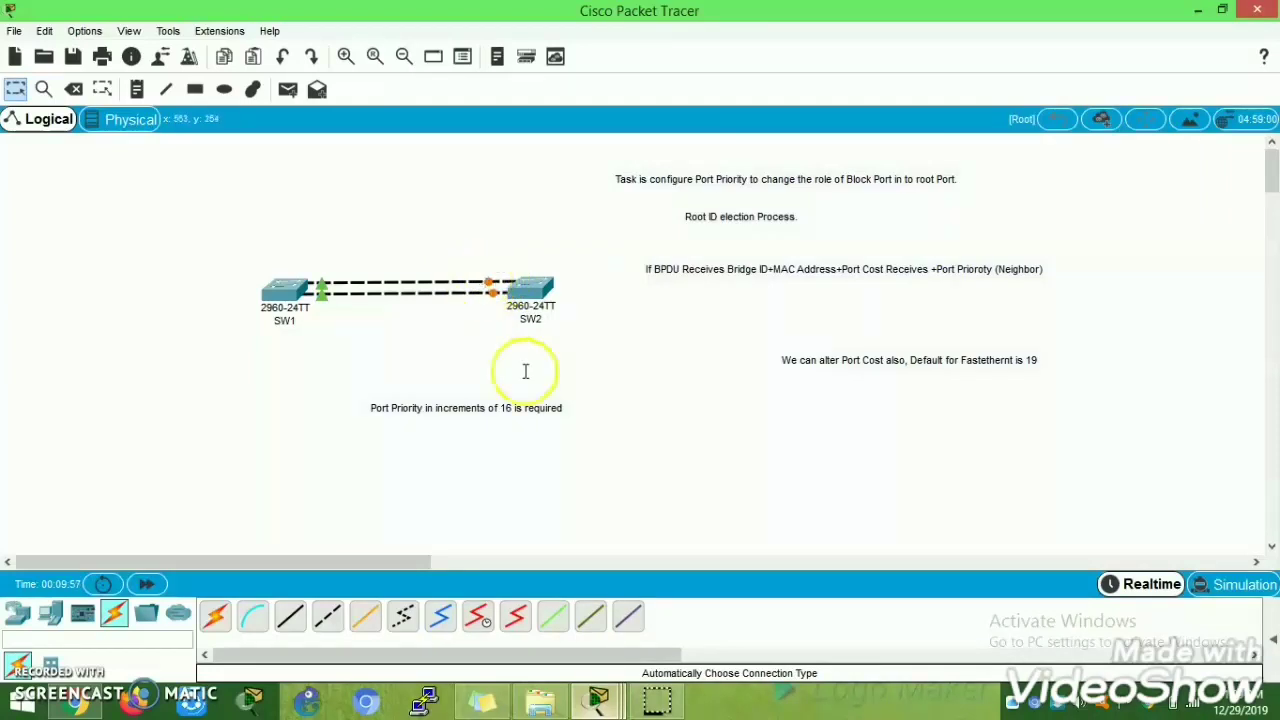
{"action": "mouse_move", "coordinate": [620, 702]}
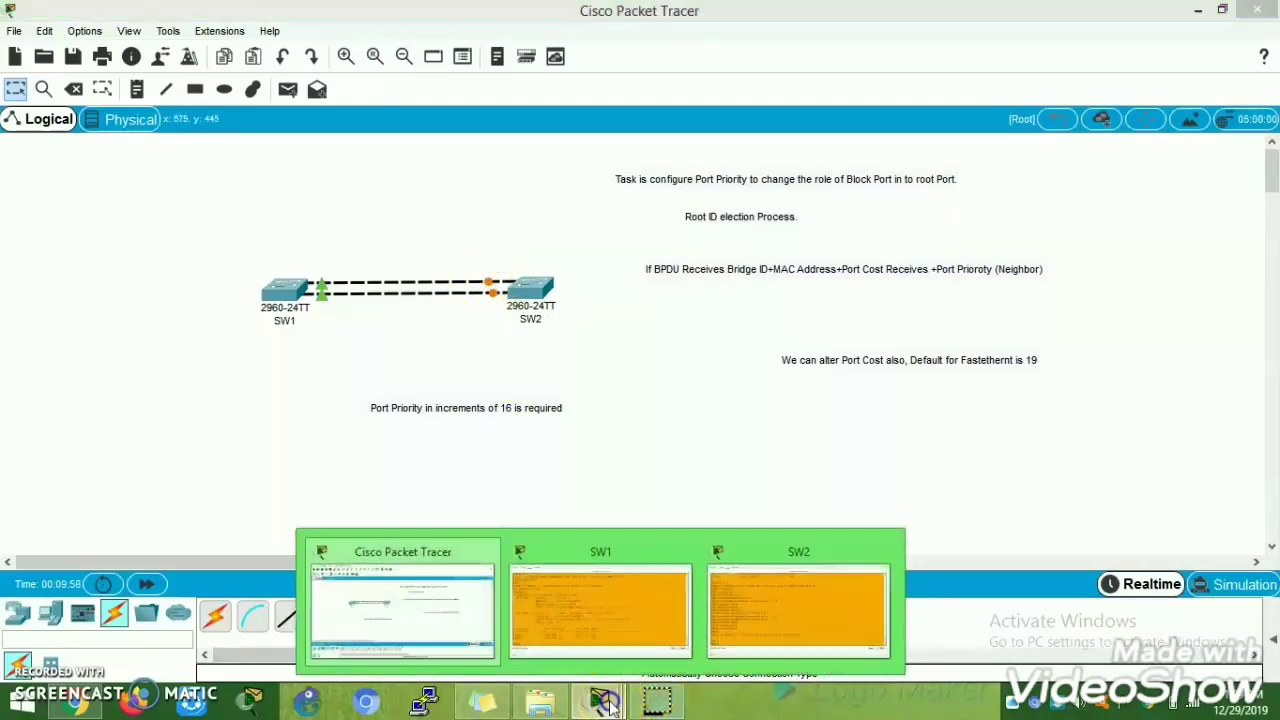
{"action": "left_click", "coordinate": [764, 598]}
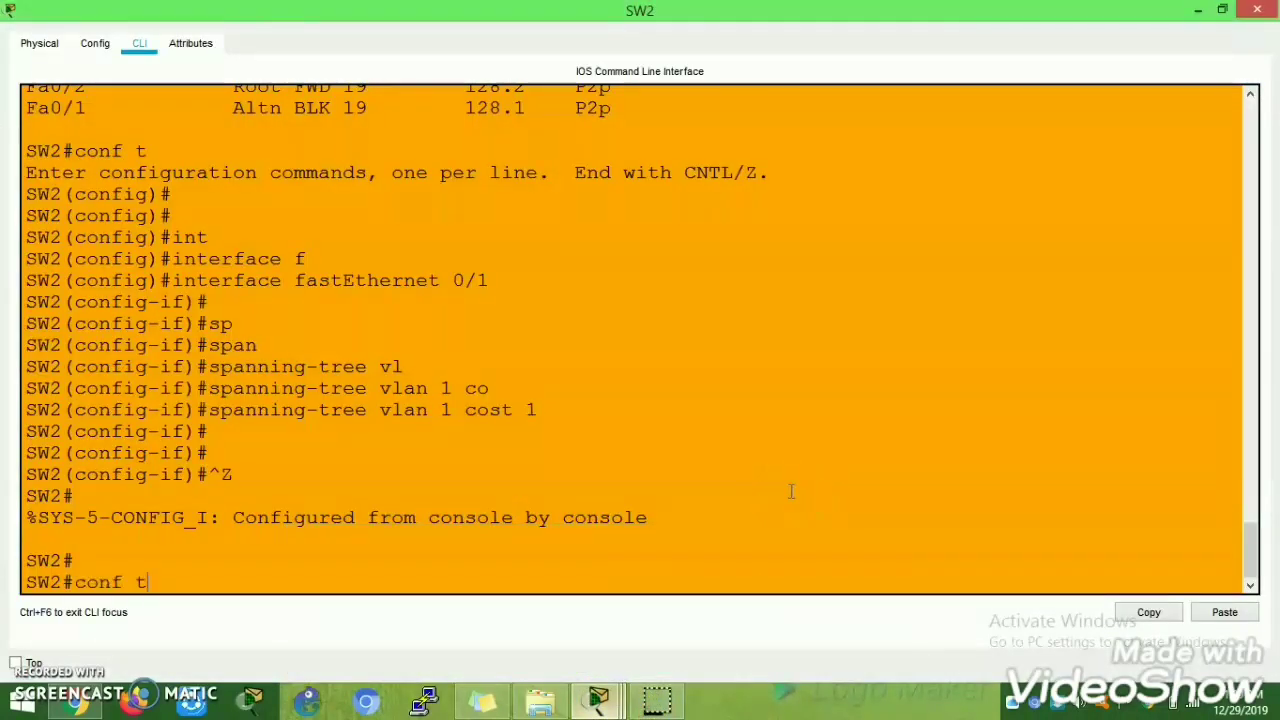
{"action": "type", "text": "sh spanning-tree"}
{"action": "key", "text": "Return"}
{"action": "key", "text": "Return"}
{"action": "key", "text": "Return"}
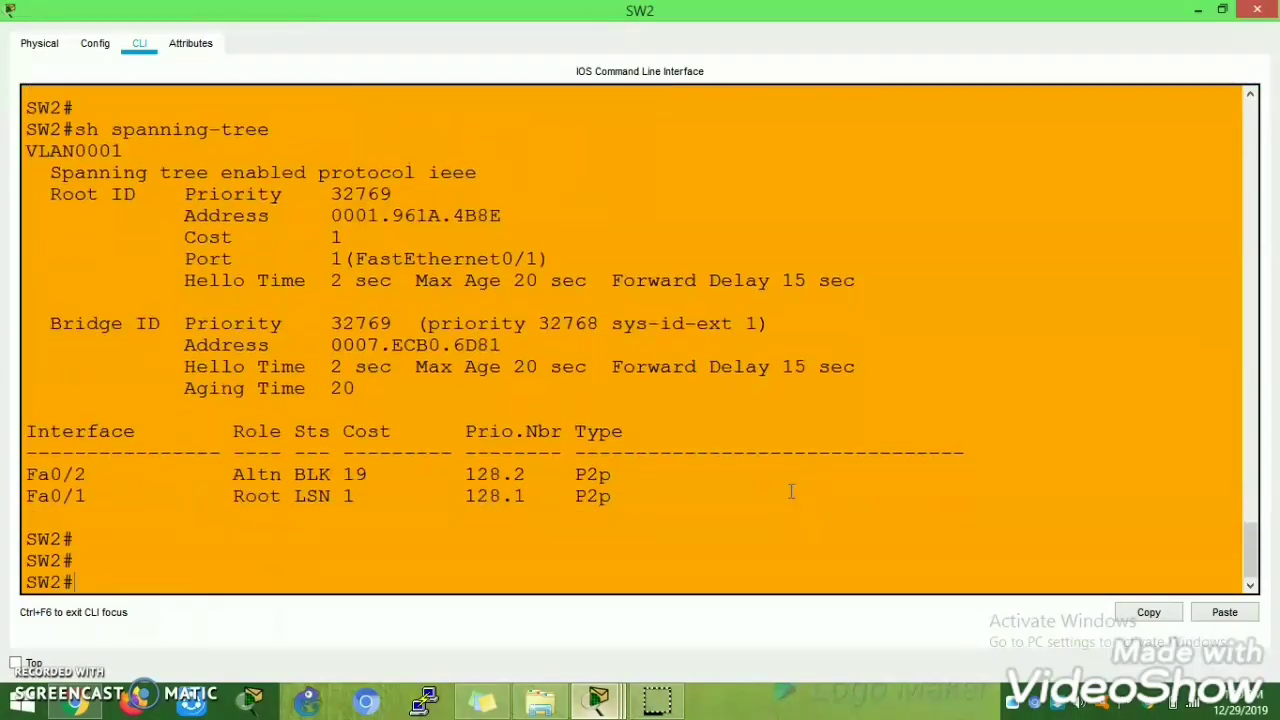
{"action": "left_click_drag", "start_coordinate": [333, 474], "coordinate": [220, 496]}
{"action": "left_click_drag", "start_coordinate": [367, 496], "coordinate": [668, 498]}
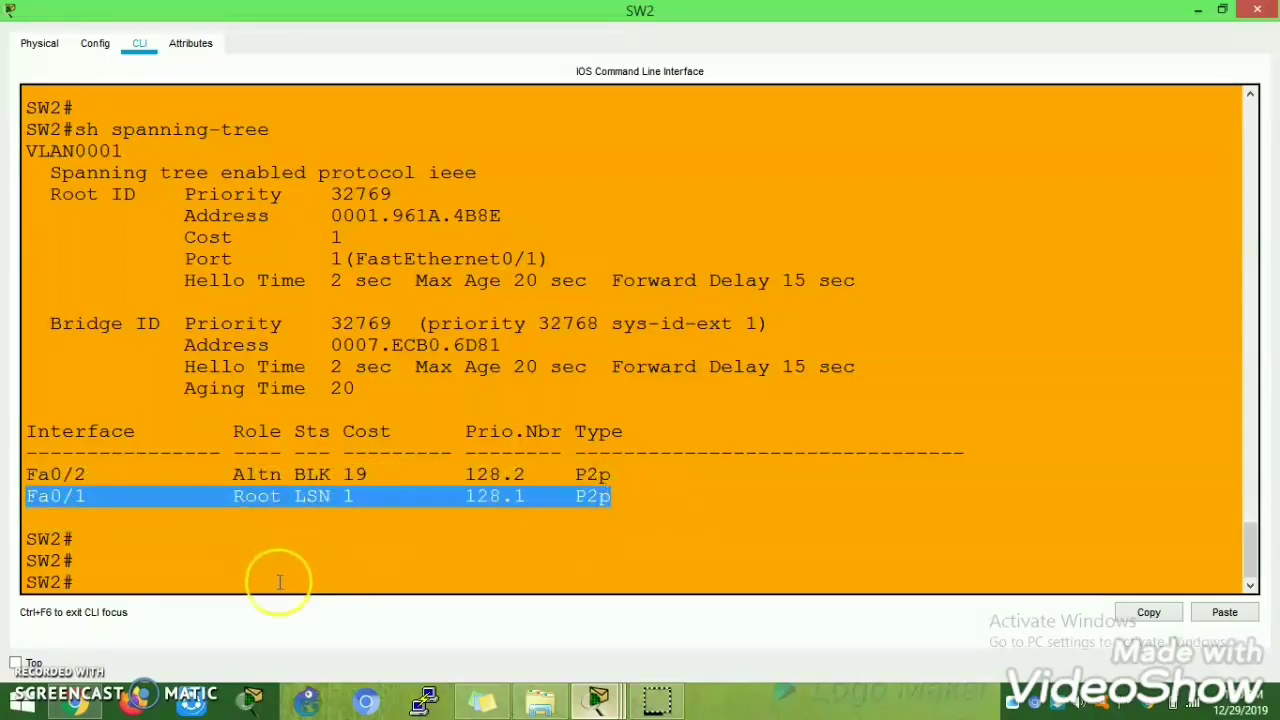
{"action": "left_click_drag", "start_coordinate": [28, 496], "coordinate": [657, 489]}
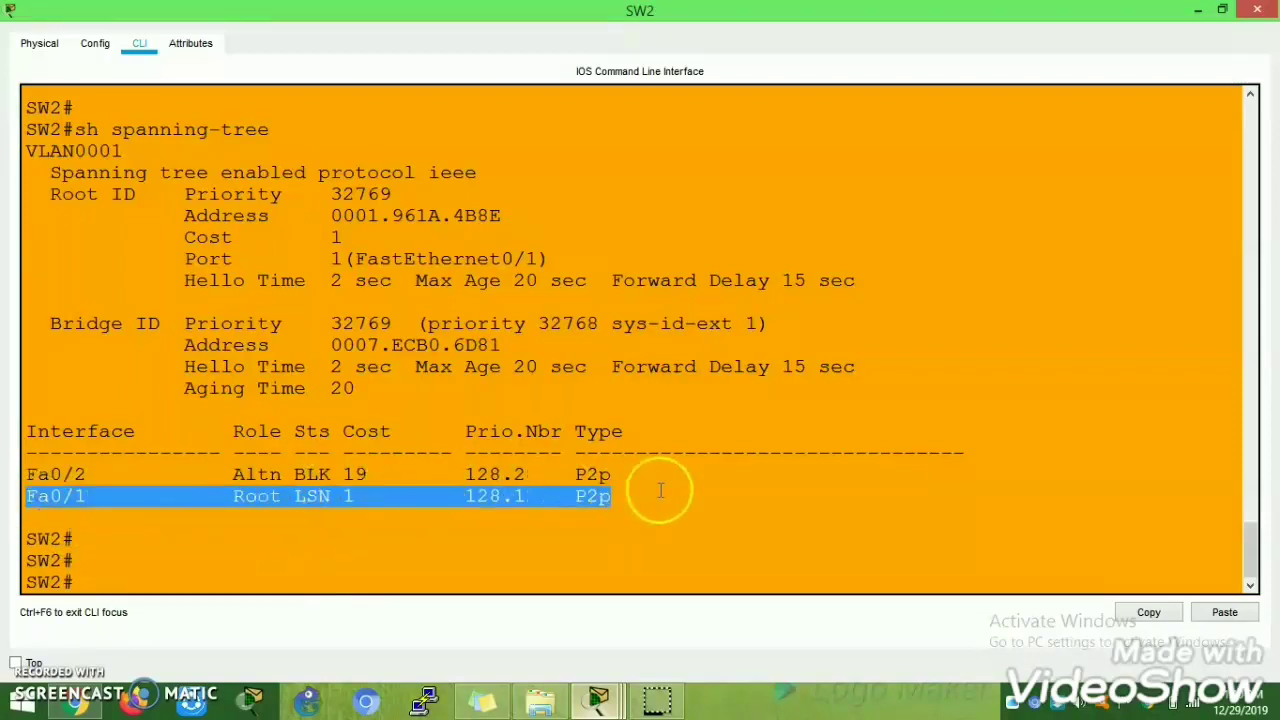
{"action": "left_click", "coordinate": [451, 580]}
{"action": "left_click_drag", "start_coordinate": [28, 476], "coordinate": [523, 543]}
{"action": "left_click", "coordinate": [514, 560]}
Step: Display SW2's spanning-tree state twice more to follow Fa0/1's port state, and return to the topology
{"action": "key", "text": "Up"}
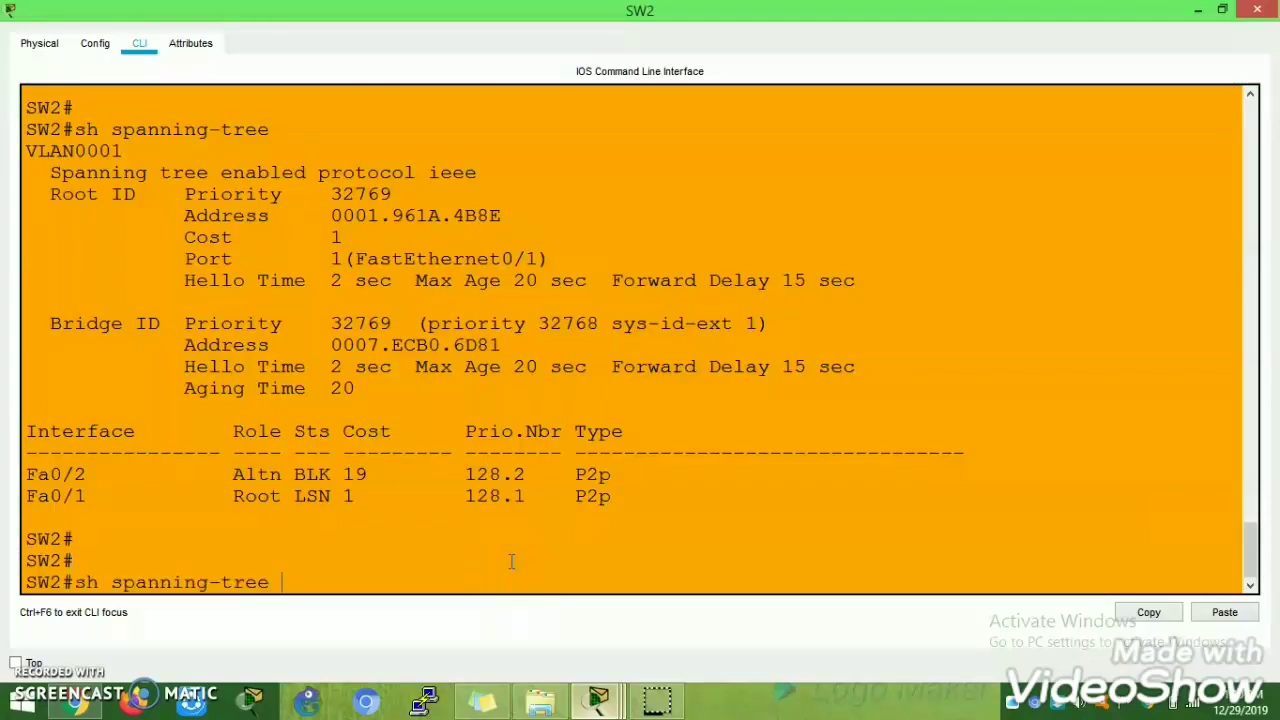
{"action": "key", "text": "Return"}
{"action": "mouse_move", "coordinate": [355, 558]}
{"action": "left_mouse_down"}
{"action": "mouse_move", "coordinate": [280, 543]}
{"action": "mouse_move", "coordinate": [323, 543]}
{"action": "mouse_move", "coordinate": [344, 573]}
{"action": "left_mouse_up"}
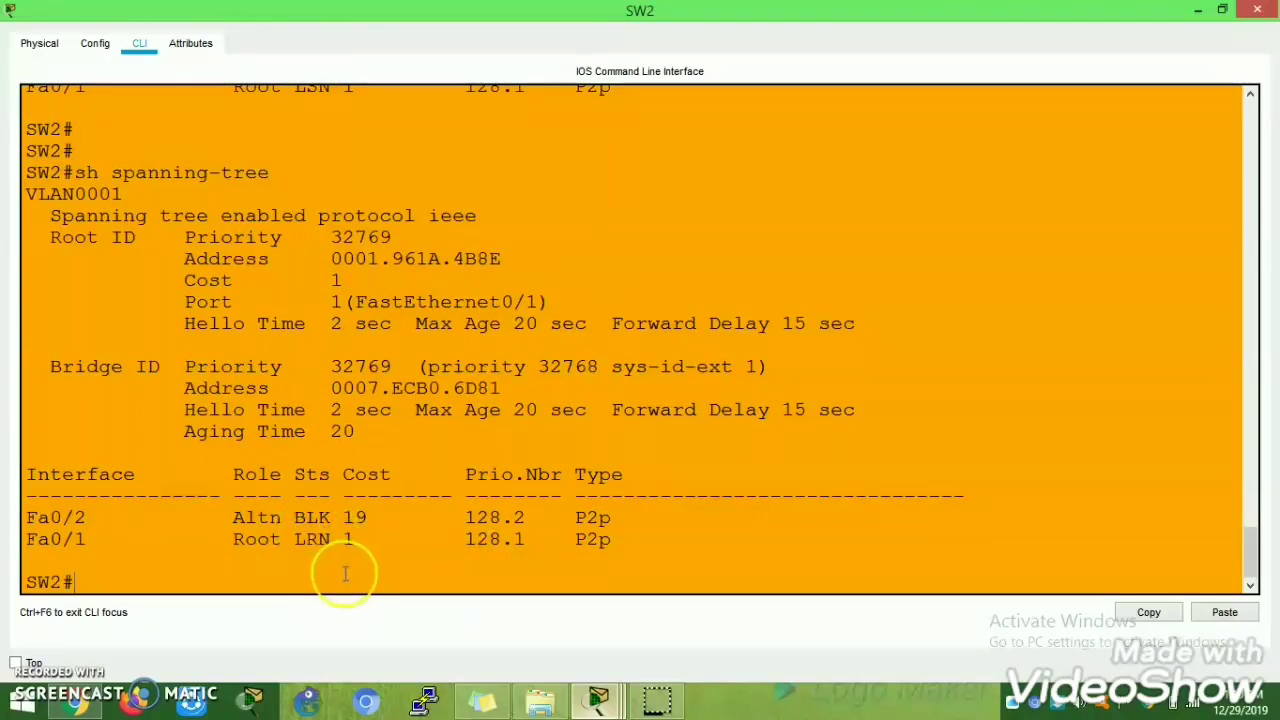
{"action": "key", "text": "Return"}
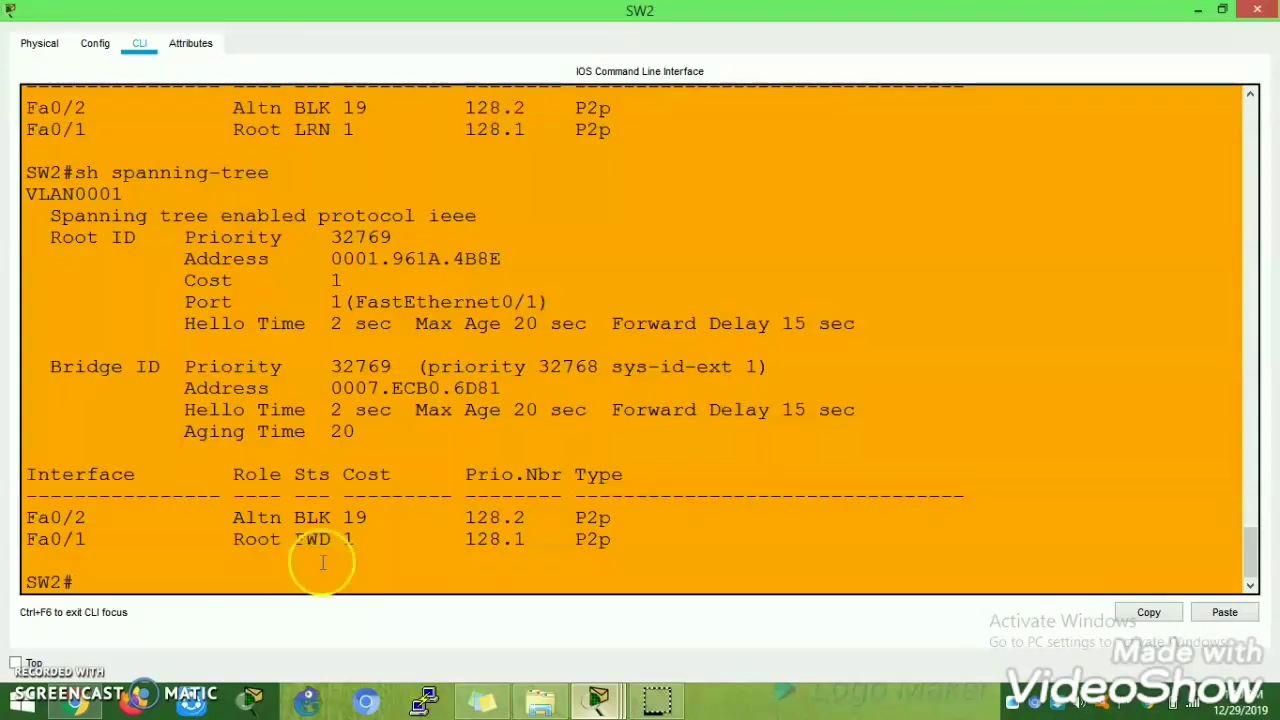
{"action": "left_click_drag", "start_coordinate": [332, 539], "coordinate": [296, 544]}
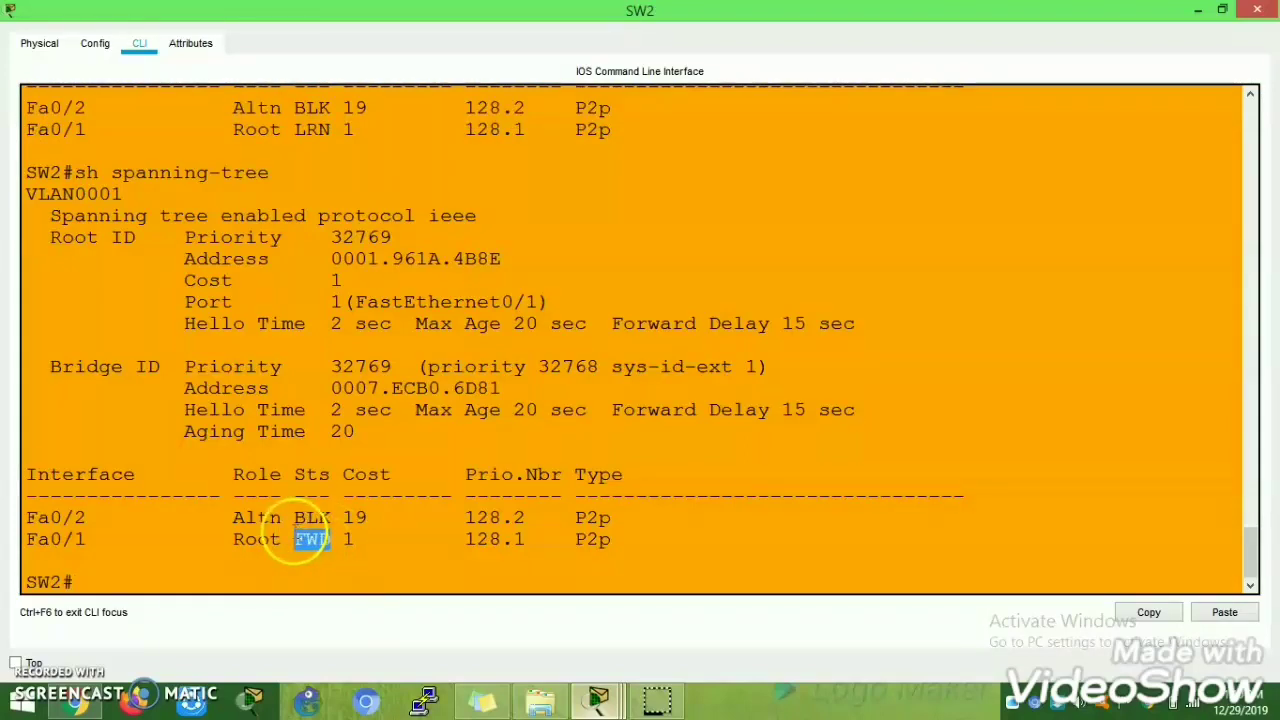
{"action": "left_click_drag", "start_coordinate": [32, 541], "coordinate": [611, 540]}
{"action": "left_click", "coordinate": [1199, 12]}
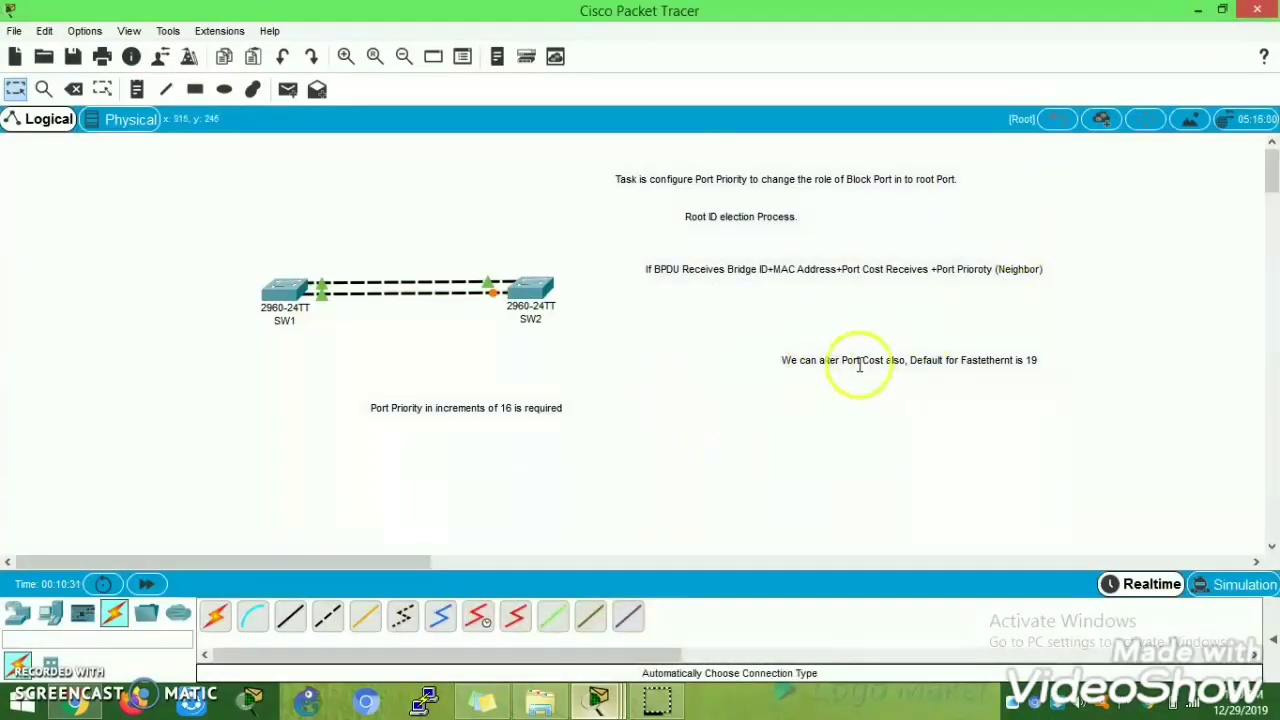
Step: Line up the Root ID, BPDU and port cost notes in a column below the task note
{"action": "left_click_drag", "start_coordinate": [826, 358], "coordinate": [650, 270]}
{"action": "left_click_drag", "start_coordinate": [726, 212], "coordinate": [654, 212]}
Step: Add a note reading "Port Cost should be consideted for Sending Switch" below the default port cost note
{"action": "left_click", "coordinate": [137, 89]}
{"action": "left_click", "coordinate": [680, 362]}
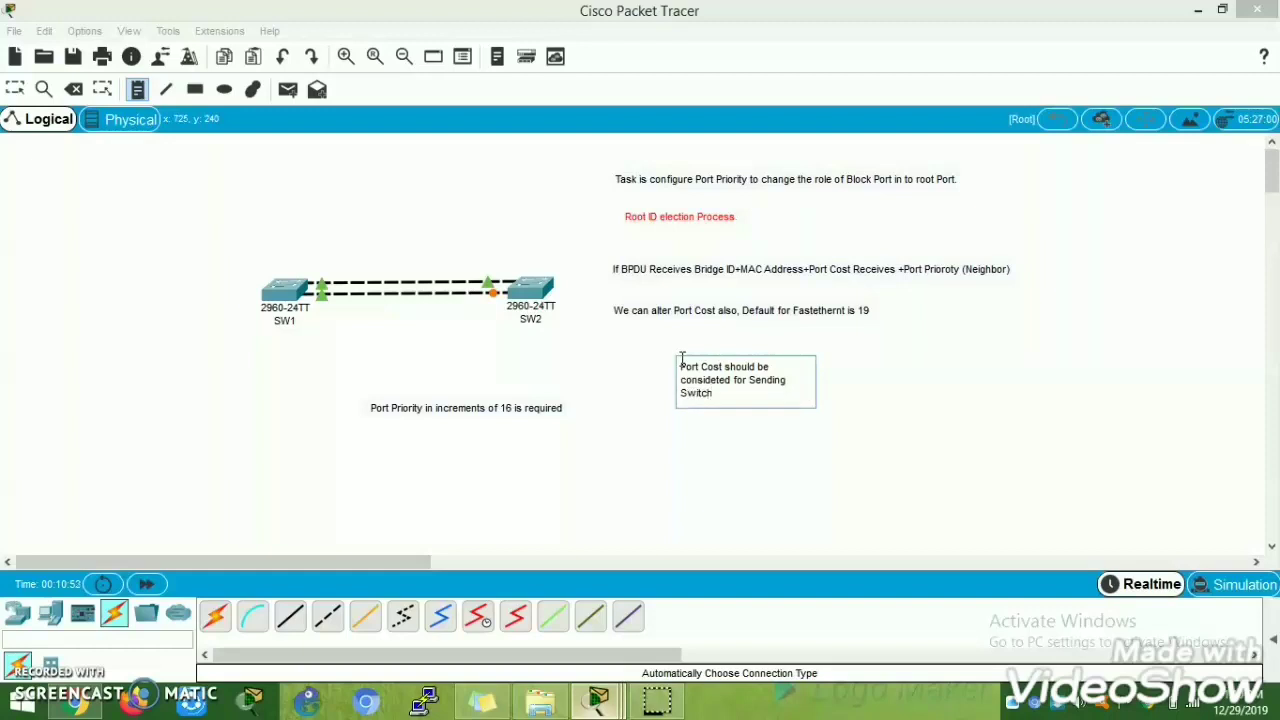
{"action": "left_click", "coordinate": [765, 438]}
{"action": "left_click", "coordinate": [882, 372]}
{"action": "left_click", "coordinate": [709, 371]}
{"action": "left_click", "coordinate": [690, 330]}
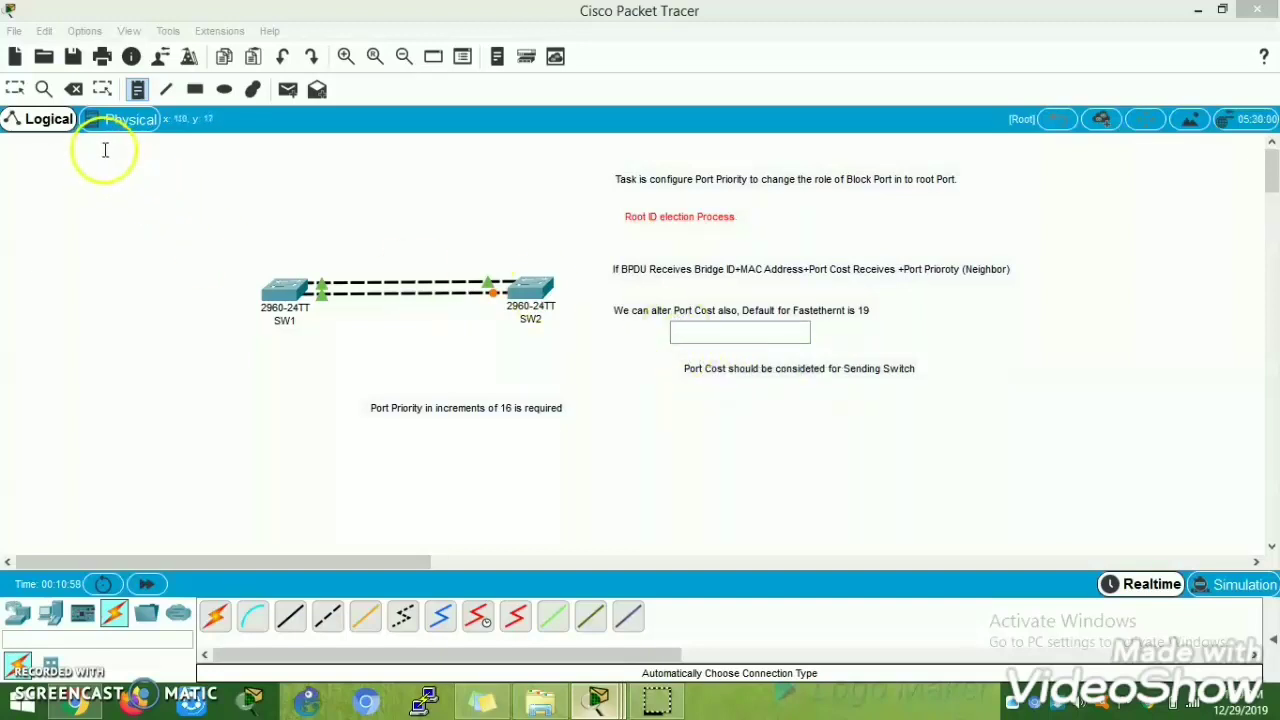
{"action": "key", "text": "Escape"}
Step: Align the sending-switch, Root ID and port priority notes with the column of notes beside the topology
{"action": "left_click_drag", "start_coordinate": [707, 371], "coordinate": [637, 354]}
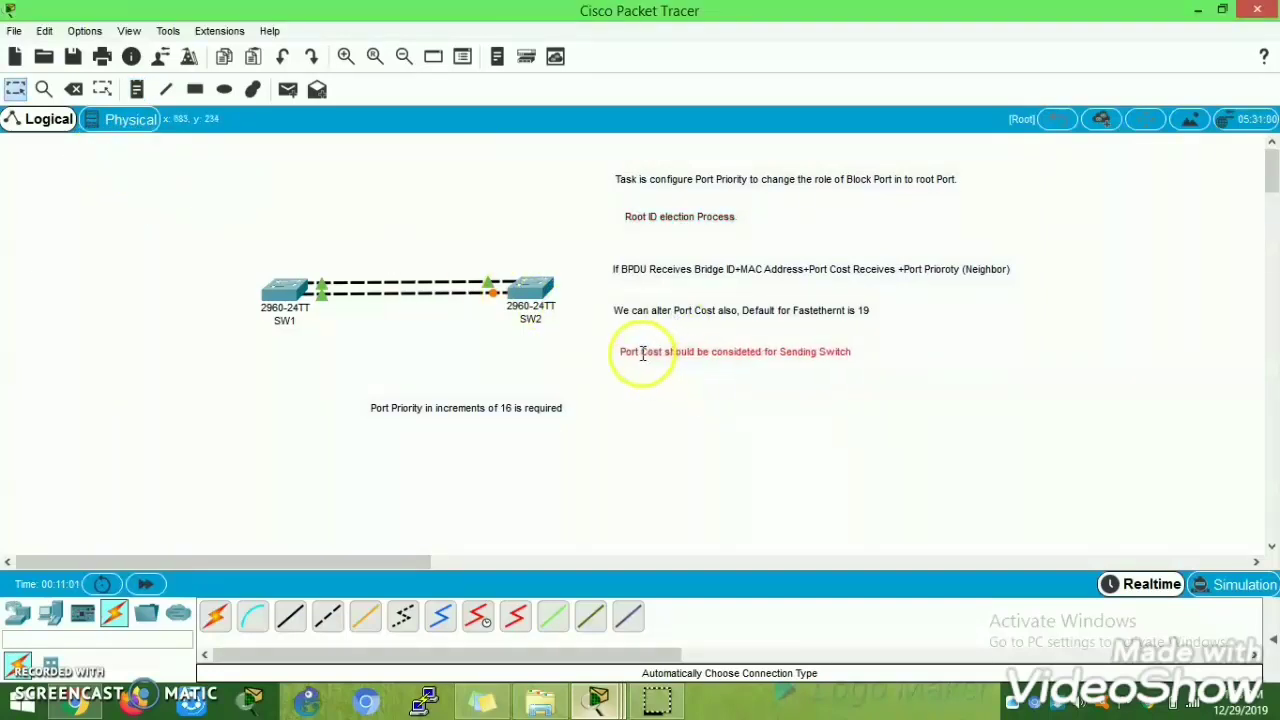
{"action": "left_click", "coordinate": [635, 227]}
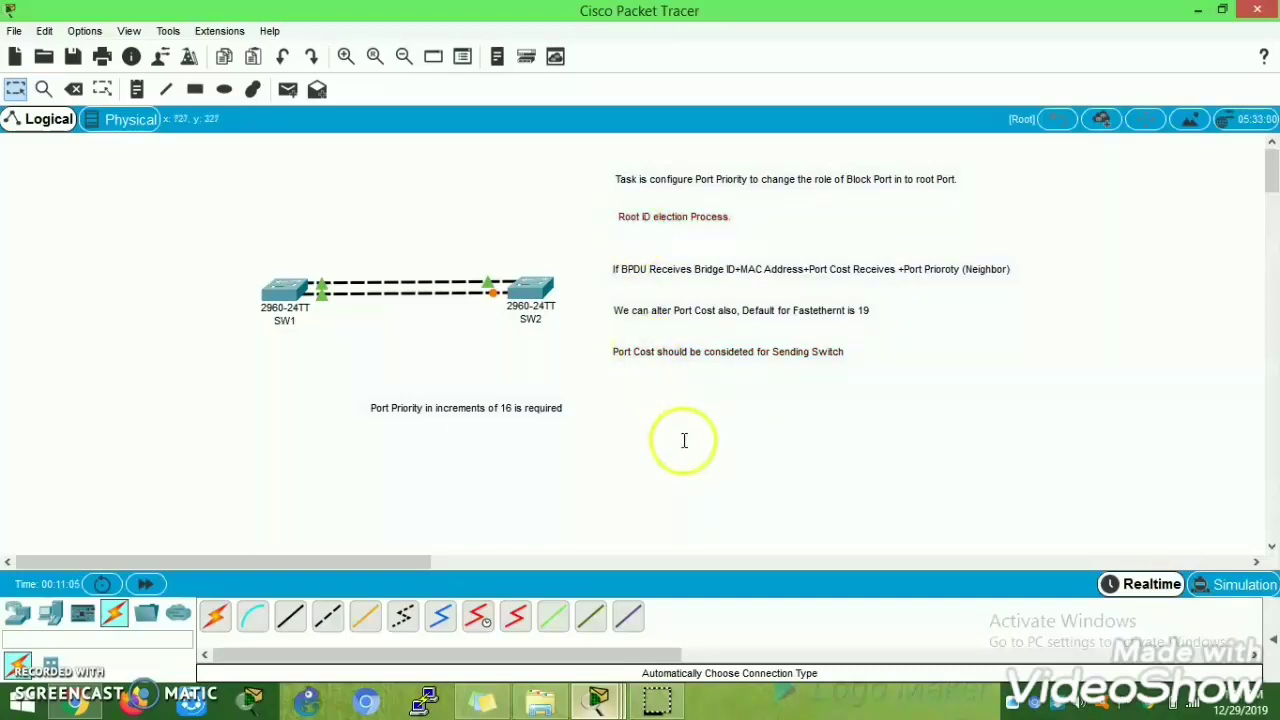
{"action": "left_click_drag", "start_coordinate": [518, 411], "coordinate": [762, 397]}
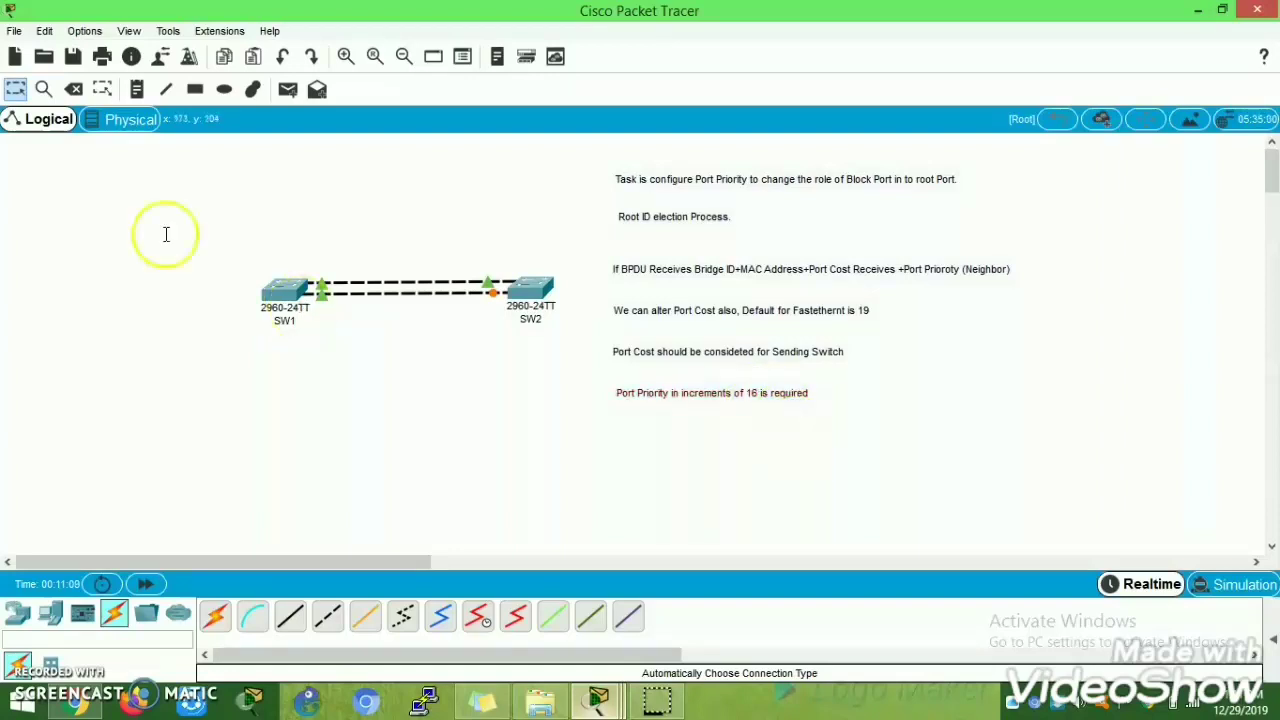
Step: Start a new text note below the port priority note
{"action": "left_click", "coordinate": [137, 89]}
{"action": "left_click", "coordinate": [631, 430]}
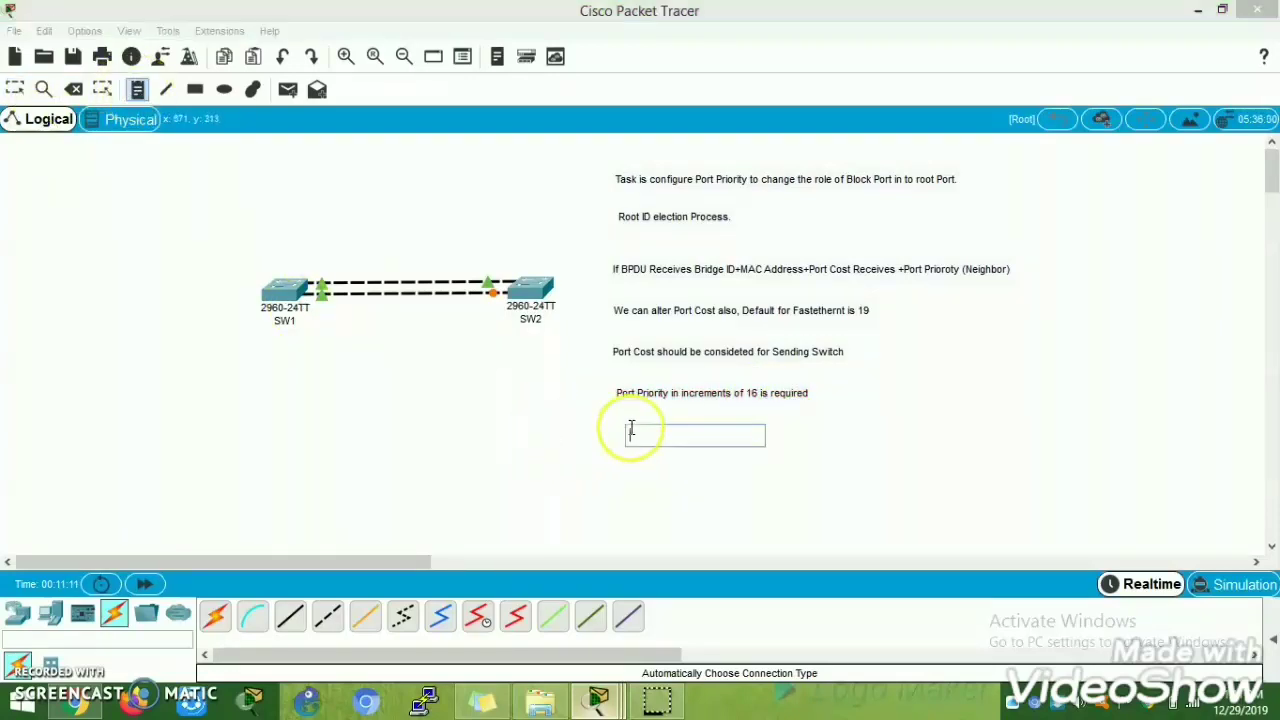